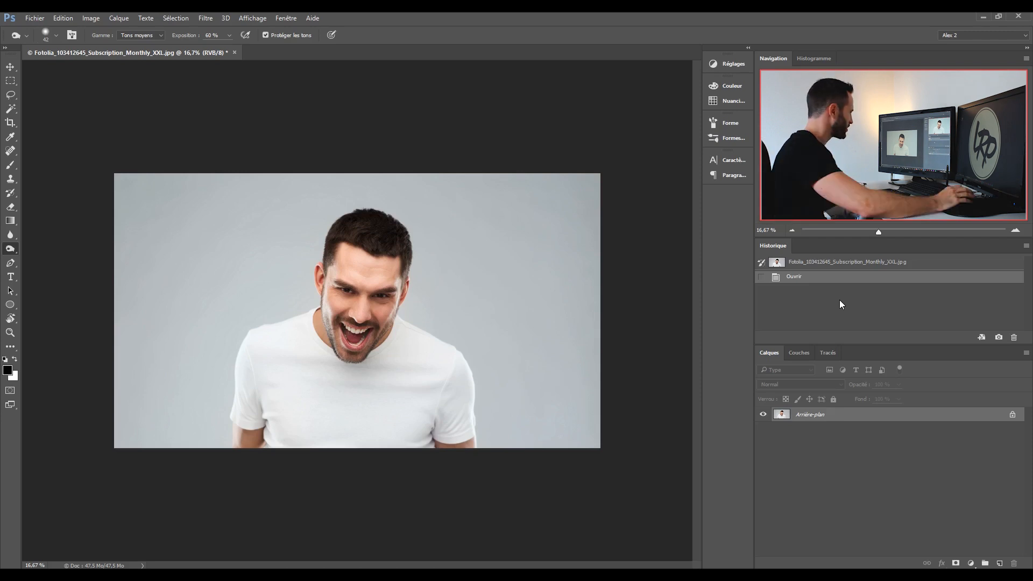
- Add a new layer above the background and fill it with 50% gray at 100% opacity in Normal mode
{"action": "left_click", "coordinate": [999, 564]}
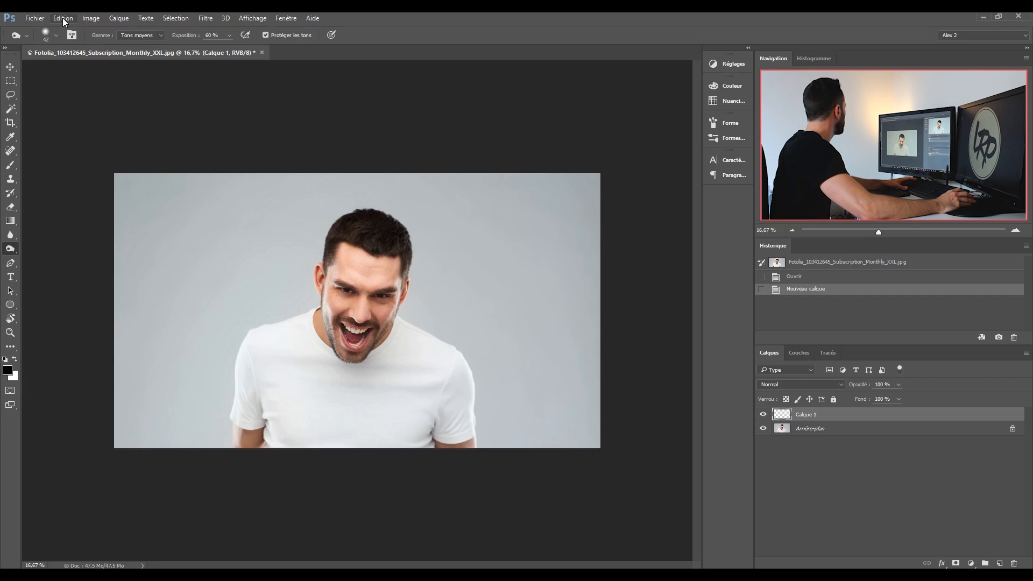
{"action": "left_click", "coordinate": [63, 21]}
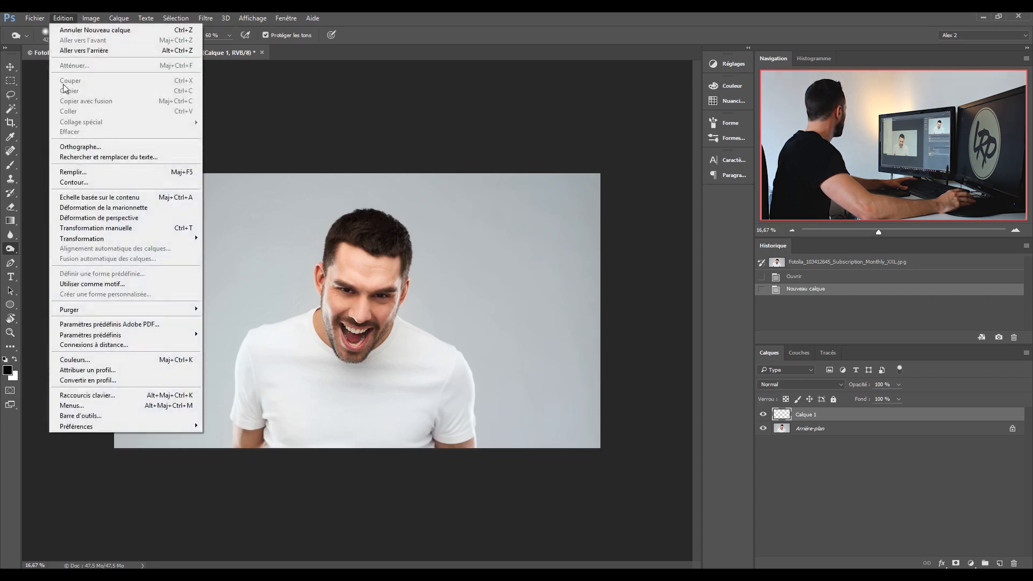
{"action": "left_click", "coordinate": [98, 171]}
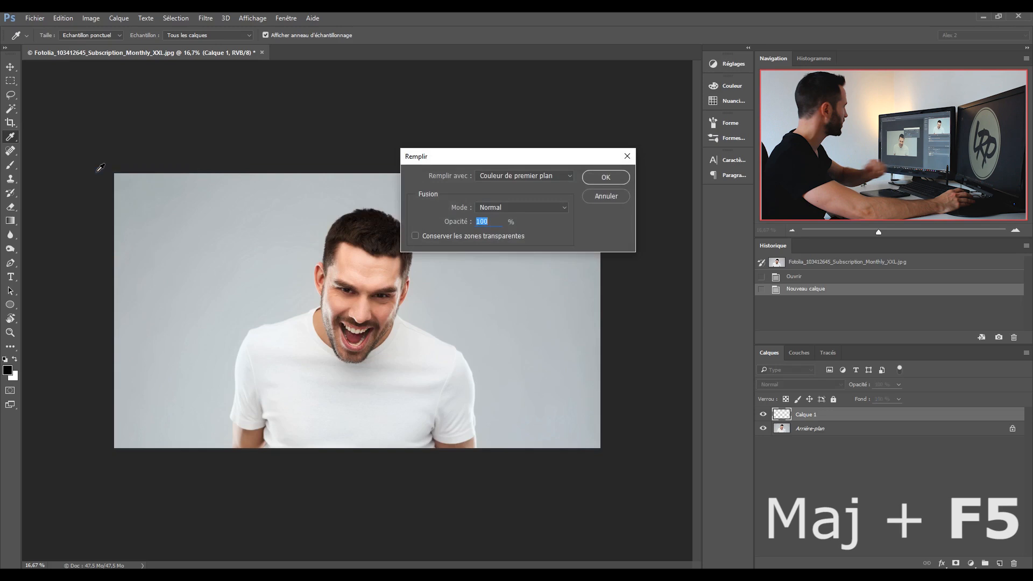
{"action": "left_click", "coordinate": [559, 173]}
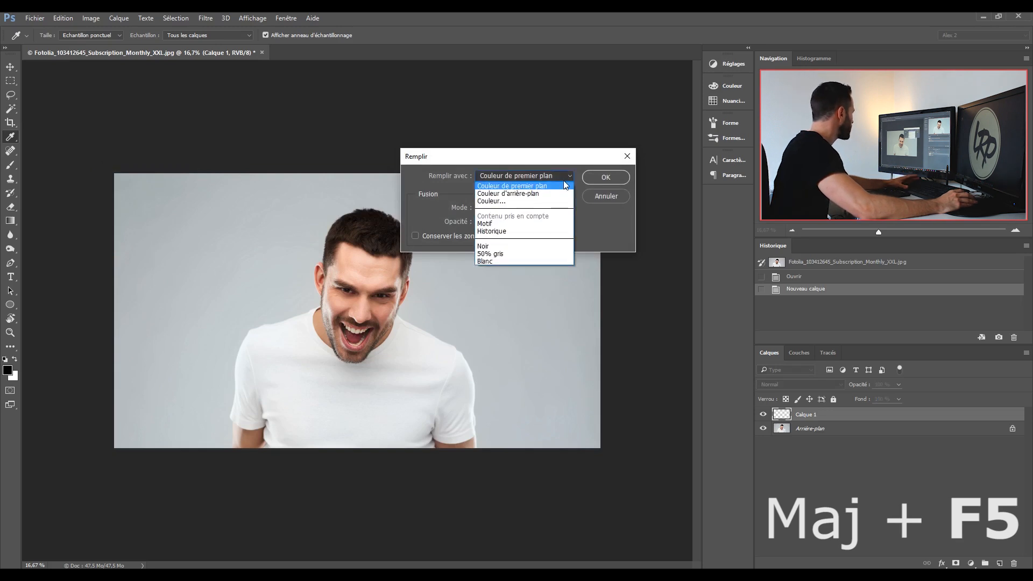
{"action": "left_click", "coordinate": [545, 255]}
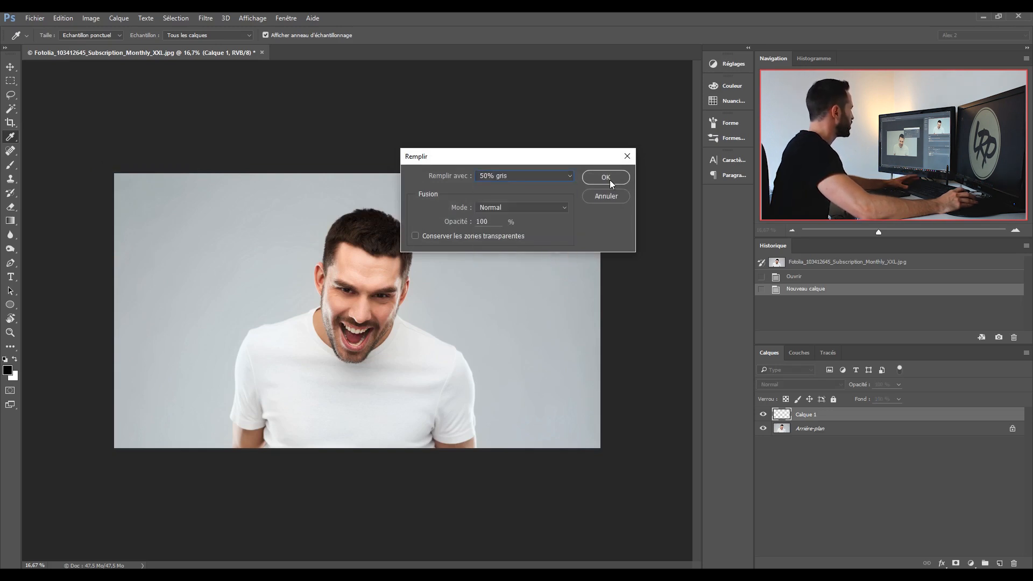
{"action": "left_click", "coordinate": [594, 179]}
- Rename the gray layer DODGE and set its fill opacity to 65% so the portrait shows through
{"action": "key", "text": "o"}
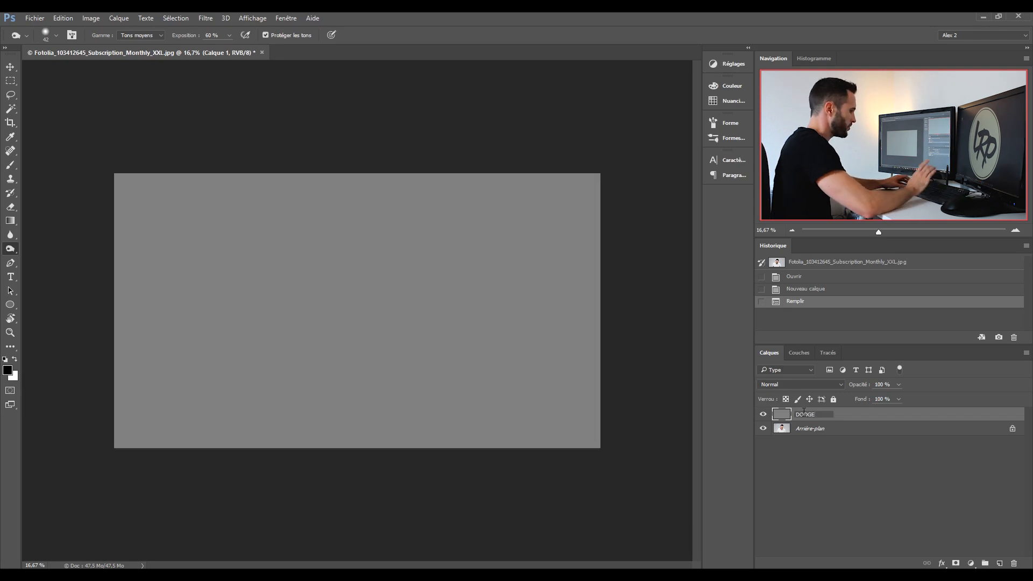
{"action": "key", "text": "Return"}
{"action": "left_click", "coordinate": [899, 399]}
{"action": "left_click", "coordinate": [875, 412]}
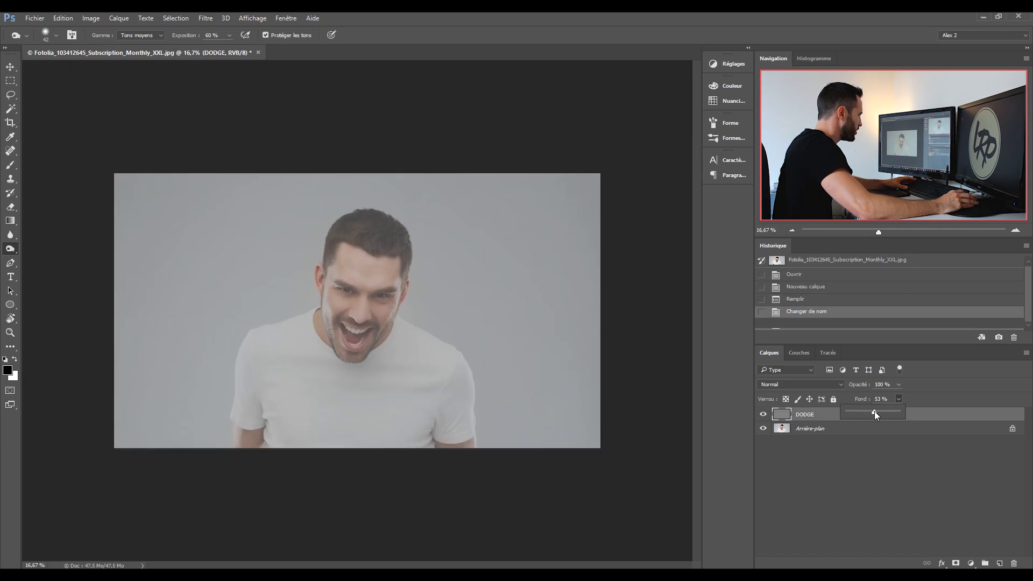
{"action": "left_click_drag", "start_coordinate": [881, 413], "coordinate": [881, 410]}
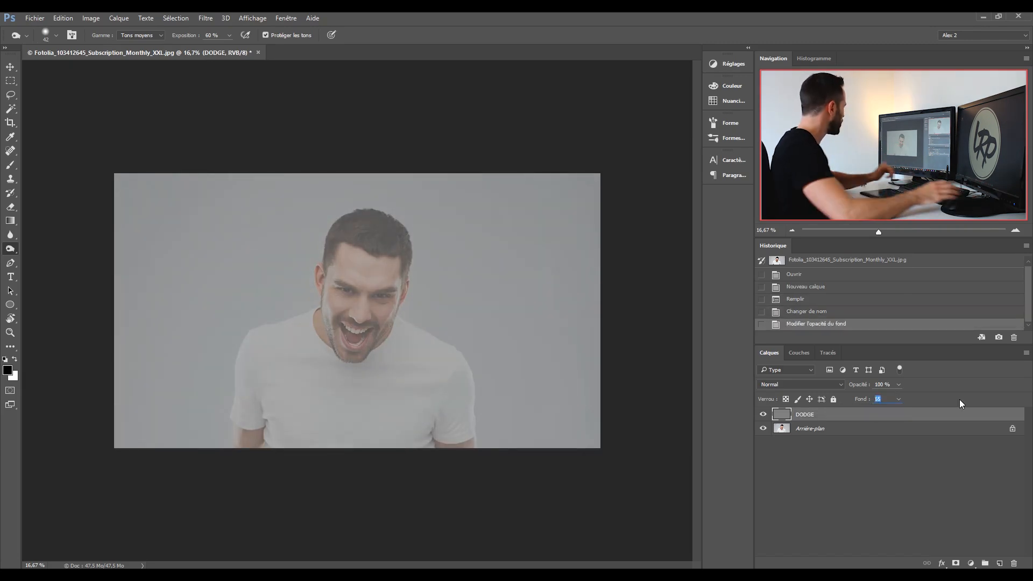
- Choose the Brush tool with black as the foreground color and set its flow to 10%
{"action": "left_click", "coordinate": [8, 370]}
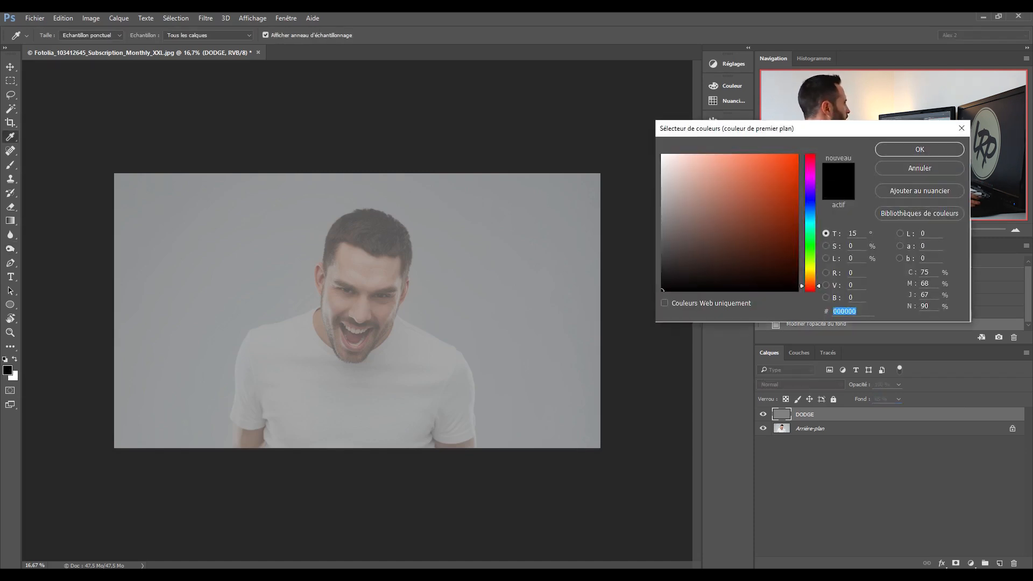
{"action": "key", "text": "Escape"}
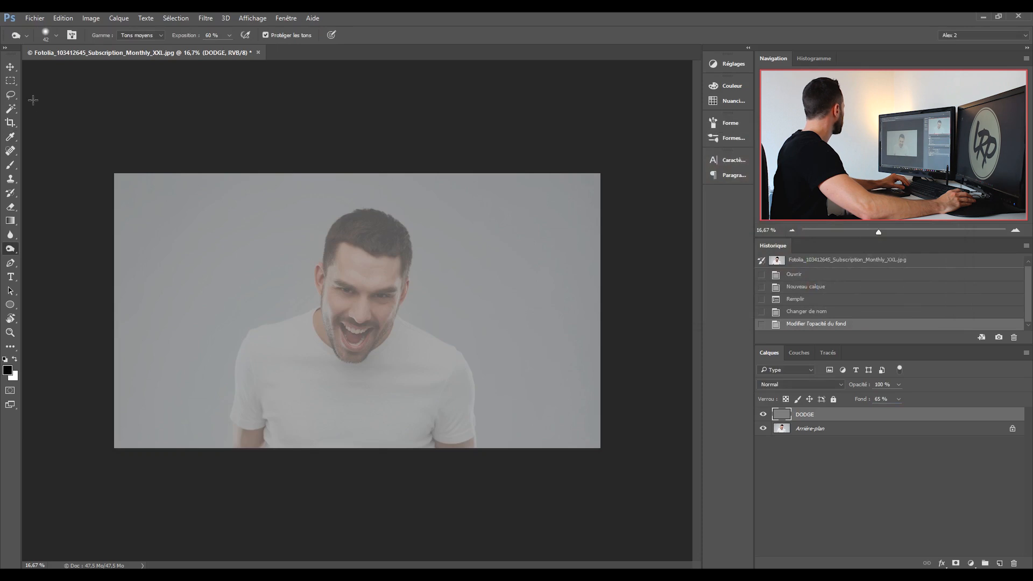
{"action": "left_click", "coordinate": [10, 166]}
{"action": "left_click", "coordinate": [295, 34]}
{"action": "type", "text": "10"}
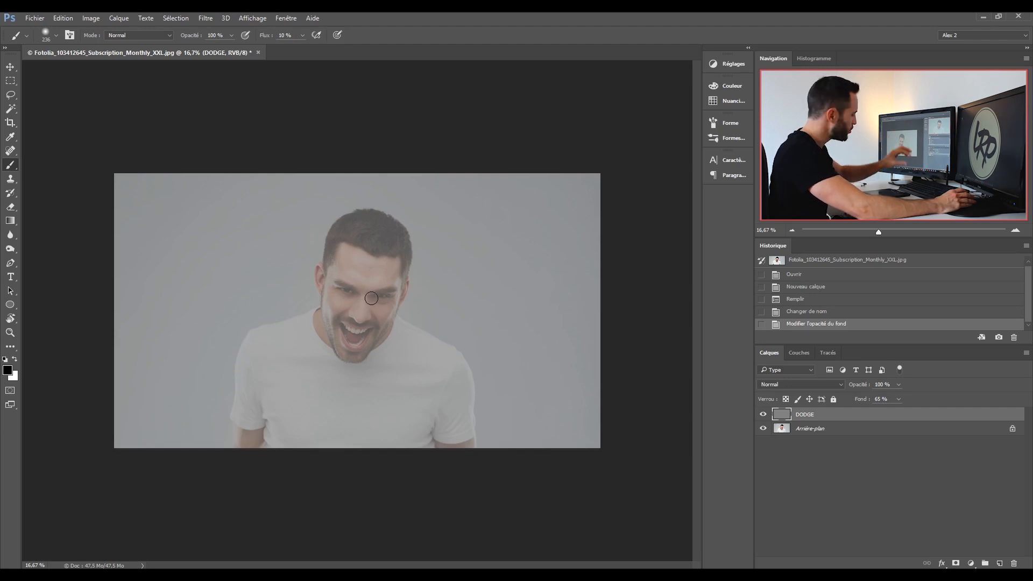
- Set the soft brush's size to 223 px for painting on the man's face
{"action": "mouse_move", "coordinate": [432, 291]}
{"action": "left_mouse_down"}
{"action": "mouse_move", "coordinate": [542, 292]}
{"action": "mouse_move", "coordinate": [454, 298]}
{"action": "left_mouse_up"}
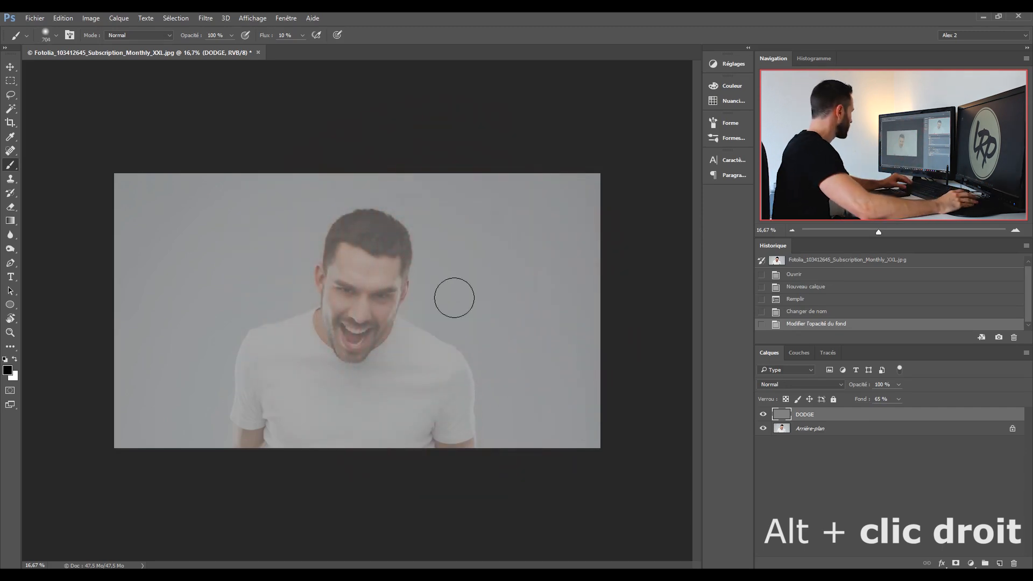
{"action": "left_click_drag", "start_coordinate": [879, 231], "coordinate": [895, 230]}
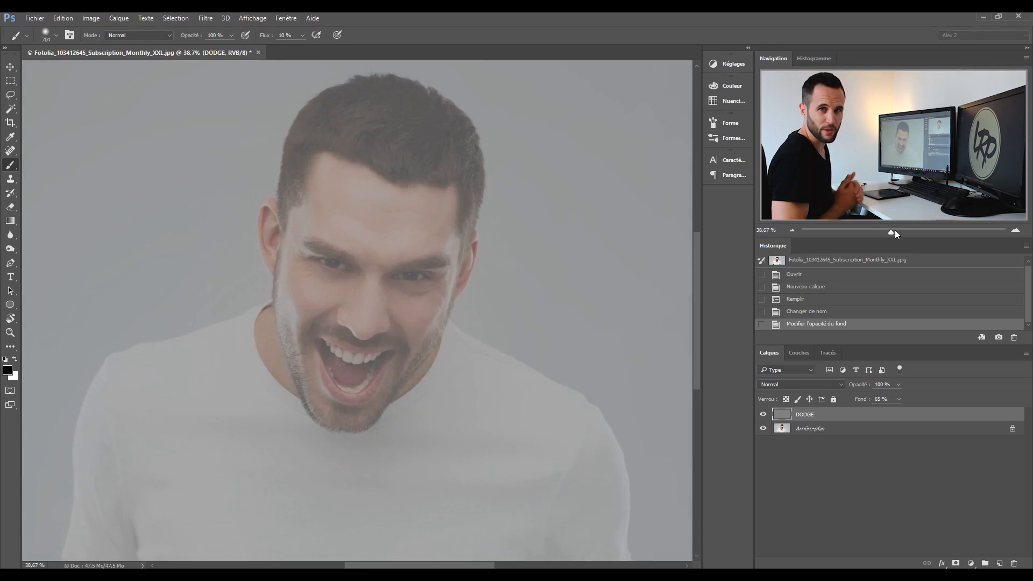
{"action": "left_click_drag", "start_coordinate": [891, 231], "coordinate": [896, 234]}
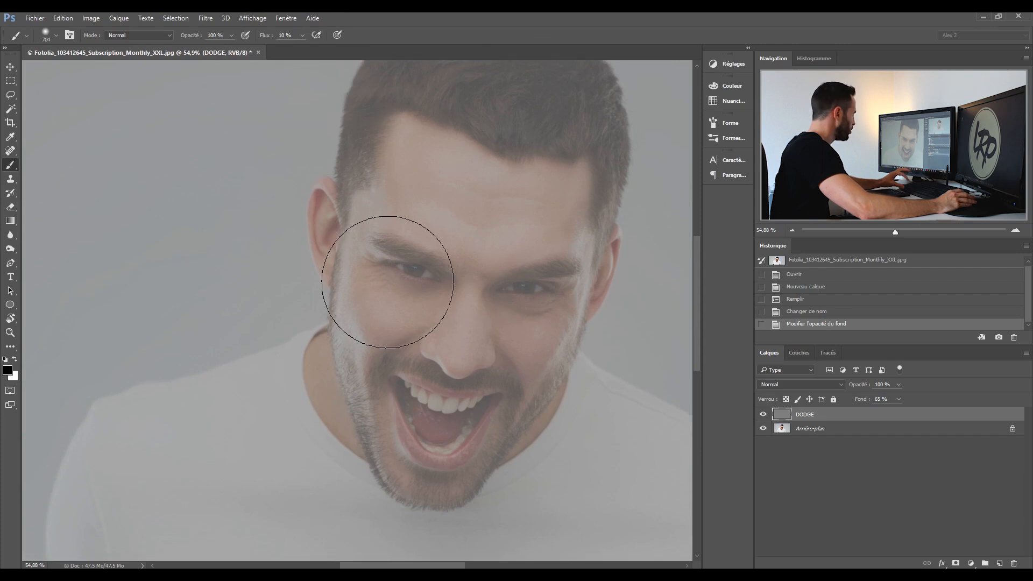
{"action": "right_click", "coordinate": [476, 237], "text": "alt"}
{"action": "left_click_drag", "start_coordinate": [476, 237], "coordinate": [409, 240]}
{"action": "left_click", "coordinate": [57, 36]}
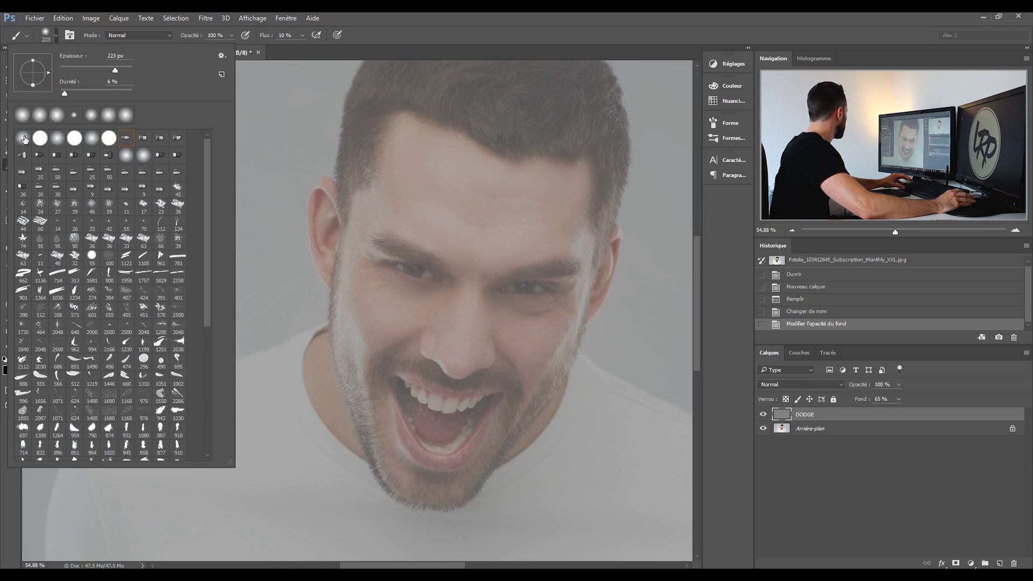
{"action": "left_click", "coordinate": [429, 52]}
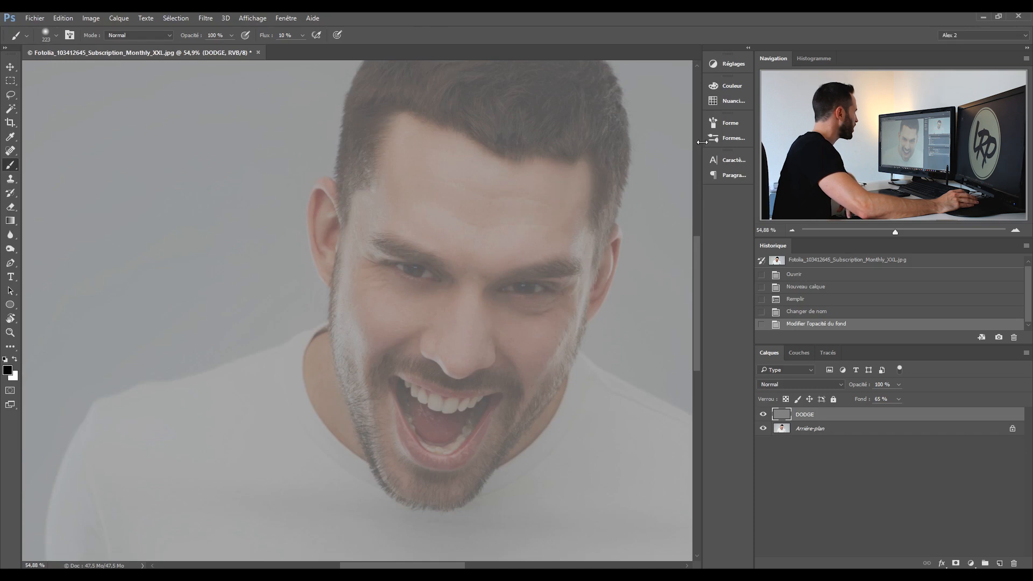
{"action": "left_click", "coordinate": [731, 122]}
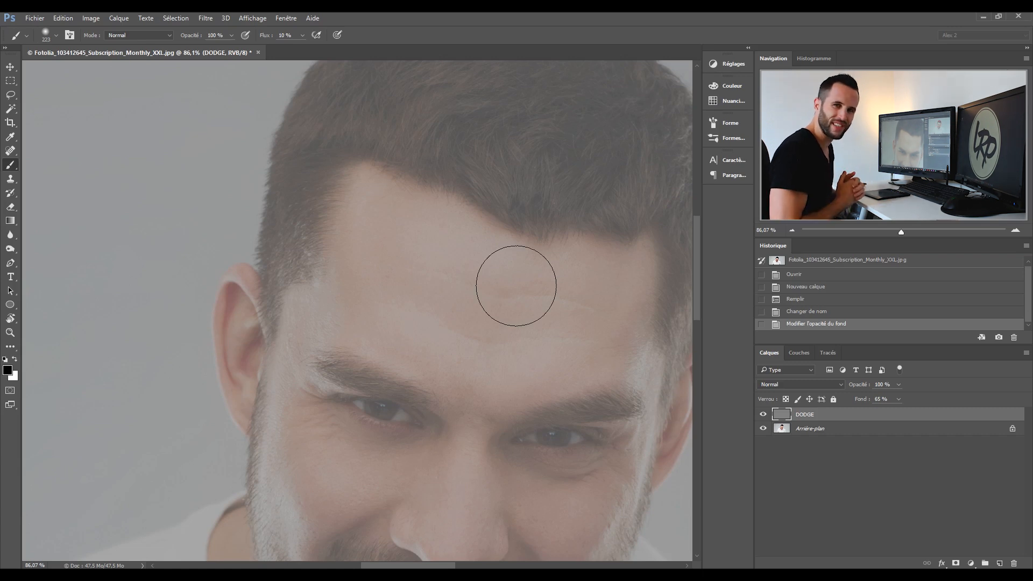
- Paint soft dark strokes on the DODGE layer along the forehead creases and down both sides of the forehead
{"action": "key", "text": "space"}
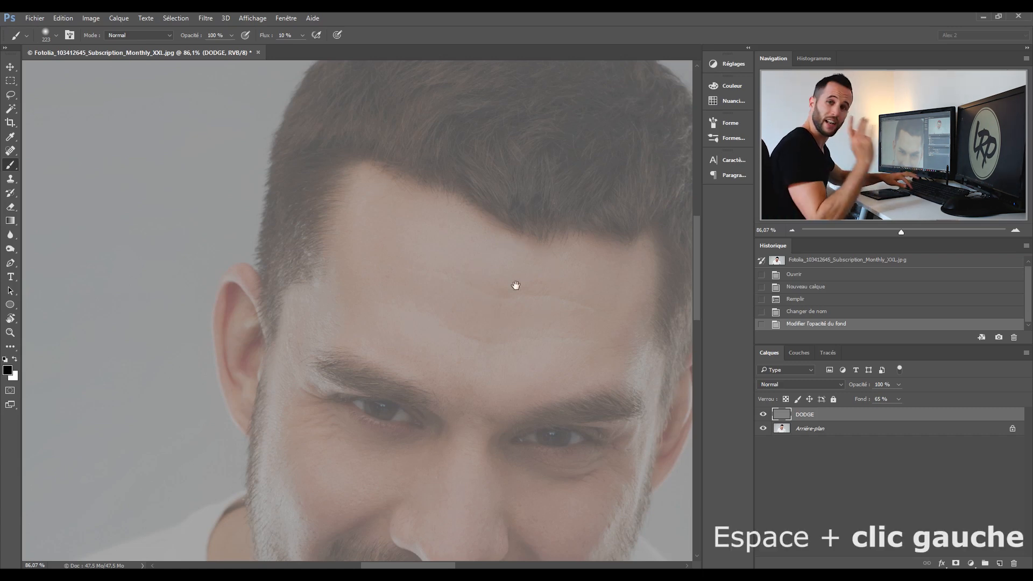
{"action": "left_click_drag", "start_coordinate": [516, 284], "coordinate": [380, 261]}
{"action": "left_click_drag", "start_coordinate": [316, 396], "coordinate": [527, 424]}
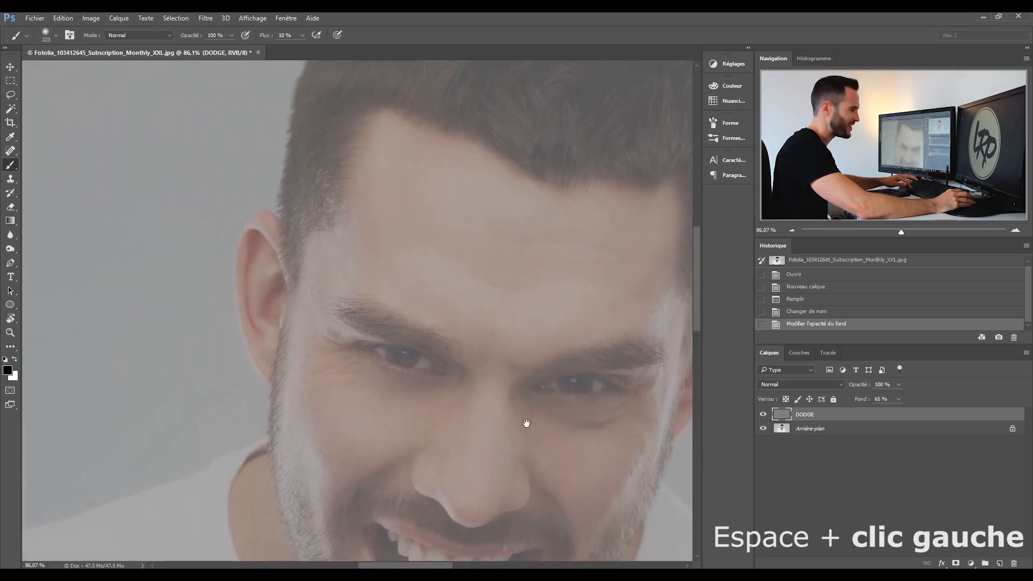
{"action": "mouse_move", "coordinate": [475, 207]}
{"action": "left_mouse_down"}
{"action": "mouse_move", "coordinate": [439, 218]}
{"action": "mouse_move", "coordinate": [429, 170]}
{"action": "mouse_move", "coordinate": [425, 267]}
{"action": "left_mouse_up"}
{"action": "left_click_drag", "start_coordinate": [468, 134], "coordinate": [471, 210]}
{"action": "mouse_move", "coordinate": [554, 281]}
{"action": "left_mouse_down"}
{"action": "mouse_move", "coordinate": [530, 237]}
{"action": "mouse_move", "coordinate": [501, 226]}
{"action": "mouse_move", "coordinate": [458, 239]}
{"action": "mouse_move", "coordinate": [421, 226]}
{"action": "mouse_move", "coordinate": [447, 240]}
{"action": "mouse_move", "coordinate": [551, 247]}
{"action": "left_mouse_up"}
{"action": "left_click_drag", "start_coordinate": [602, 160], "coordinate": [619, 287]}
- Darken the eye sockets, inner eye corners, brows and the areas under both eyes with soft black strokes
{"action": "mouse_move", "coordinate": [359, 264]}
{"action": "left_mouse_down"}
{"action": "mouse_move", "coordinate": [484, 341]}
{"action": "mouse_move", "coordinate": [523, 255]}
{"action": "left_mouse_up"}
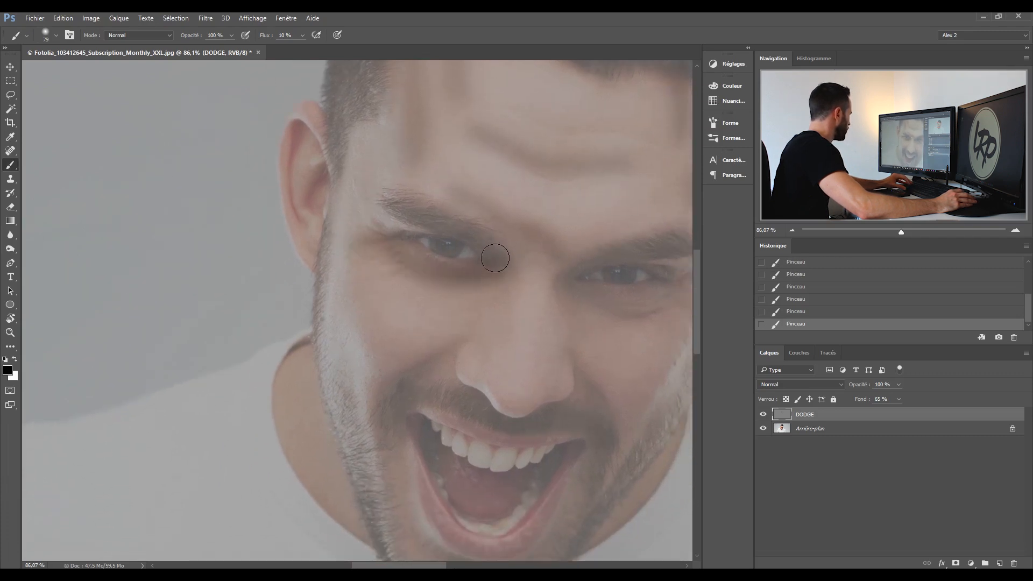
{"action": "left_click_drag", "start_coordinate": [479, 235], "coordinate": [418, 219]}
{"action": "mouse_move", "coordinate": [651, 254]}
{"action": "left_mouse_down"}
{"action": "mouse_move", "coordinate": [544, 237]}
{"action": "mouse_move", "coordinate": [519, 212]}
{"action": "mouse_move", "coordinate": [468, 228]}
{"action": "left_mouse_up"}
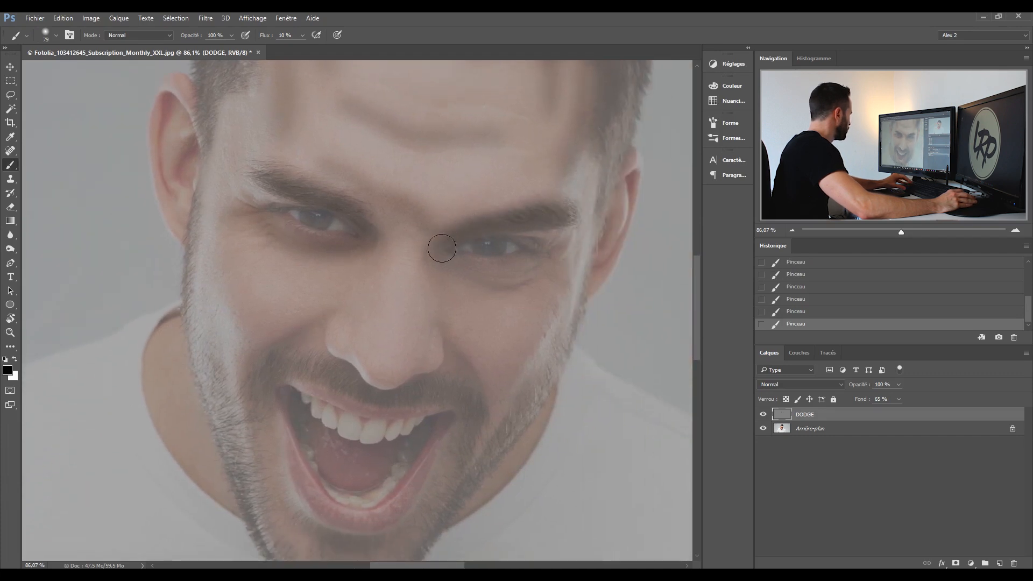
{"action": "left_click_drag", "start_coordinate": [486, 280], "coordinate": [530, 275]}
{"action": "left_click_drag", "start_coordinate": [573, 247], "coordinate": [559, 256]}
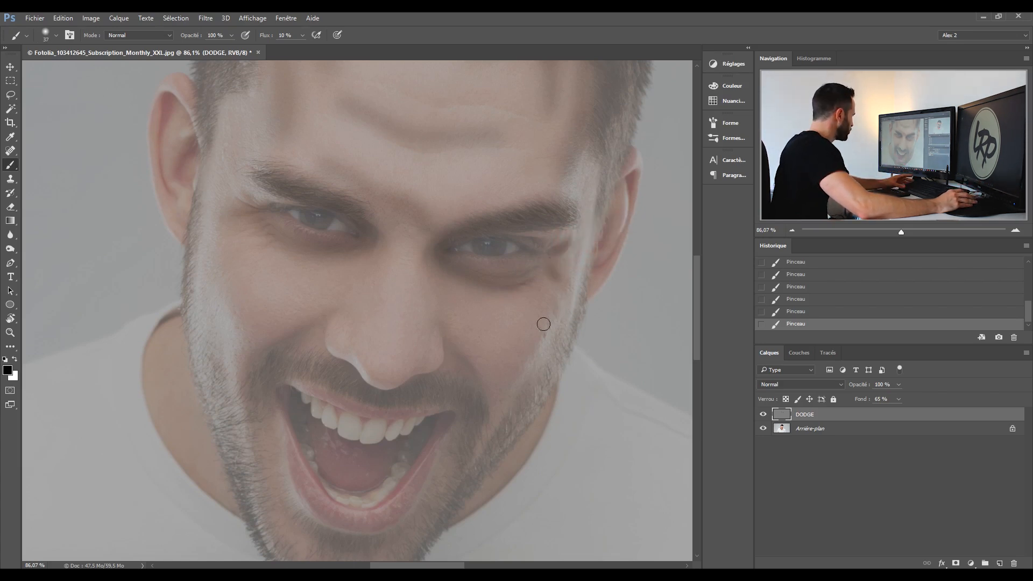
- Paint fine dark wrinkle lines at the outer eye corner and under the eyes with a small brush
{"action": "mouse_move", "coordinate": [300, 231]}
{"action": "left_mouse_down"}
{"action": "mouse_move", "coordinate": [418, 263]}
{"action": "mouse_move", "coordinate": [420, 249]}
{"action": "left_mouse_up"}
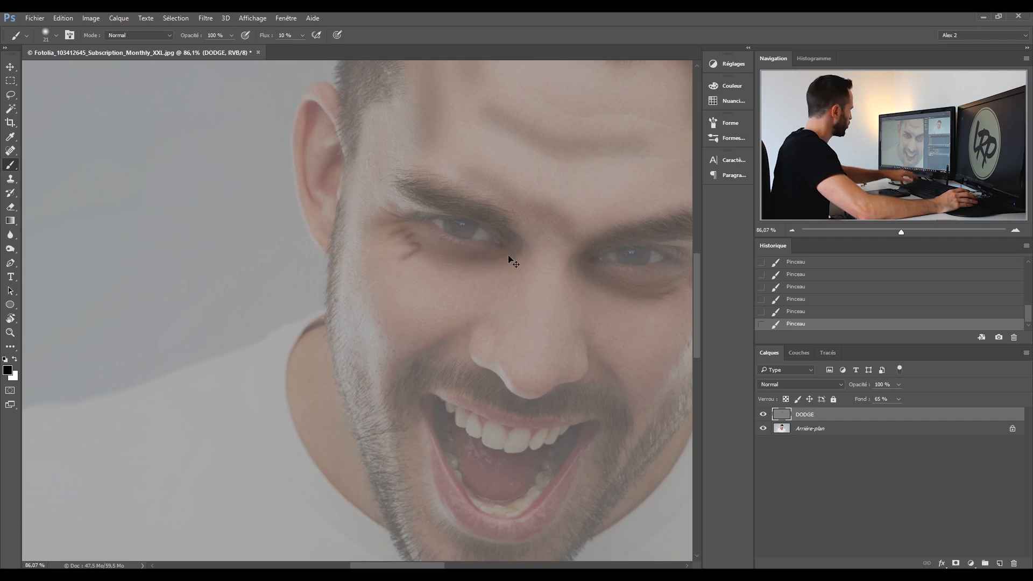
{"action": "left_click_drag", "start_coordinate": [467, 248], "coordinate": [467, 248]}
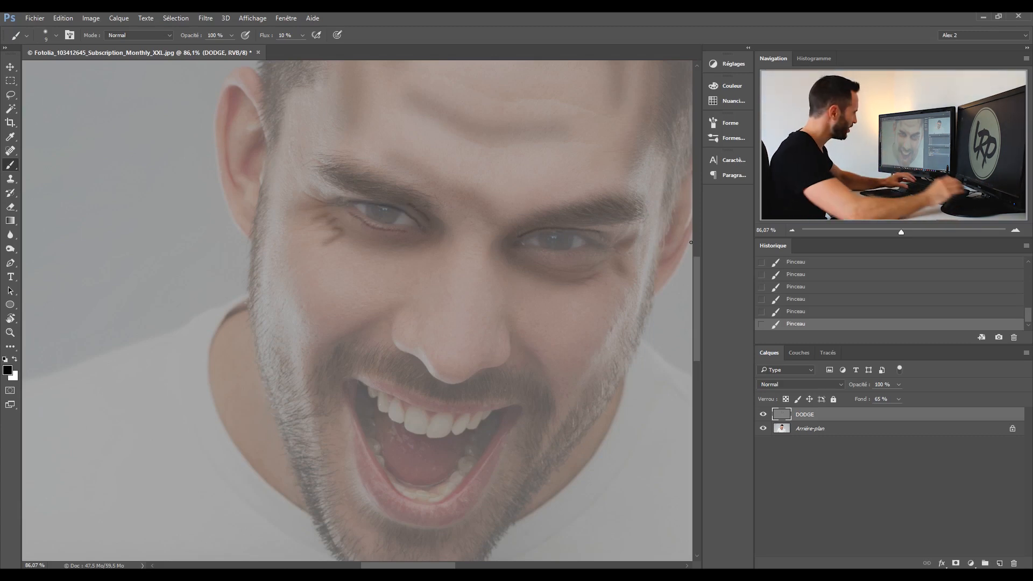
{"action": "left_click_drag", "start_coordinate": [901, 233], "coordinate": [917, 234]}
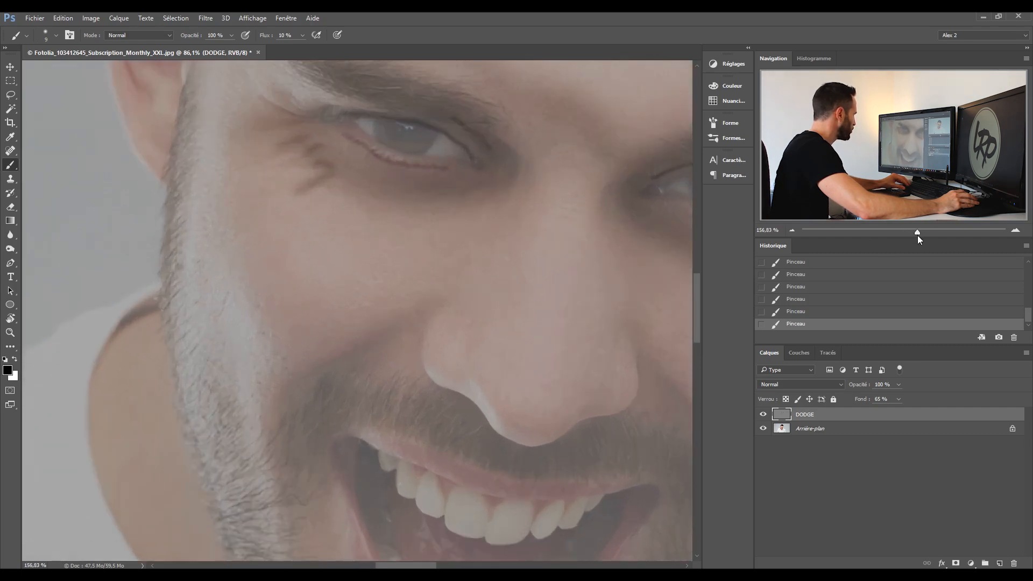
{"action": "left_click_drag", "start_coordinate": [574, 219], "coordinate": [375, 256]}
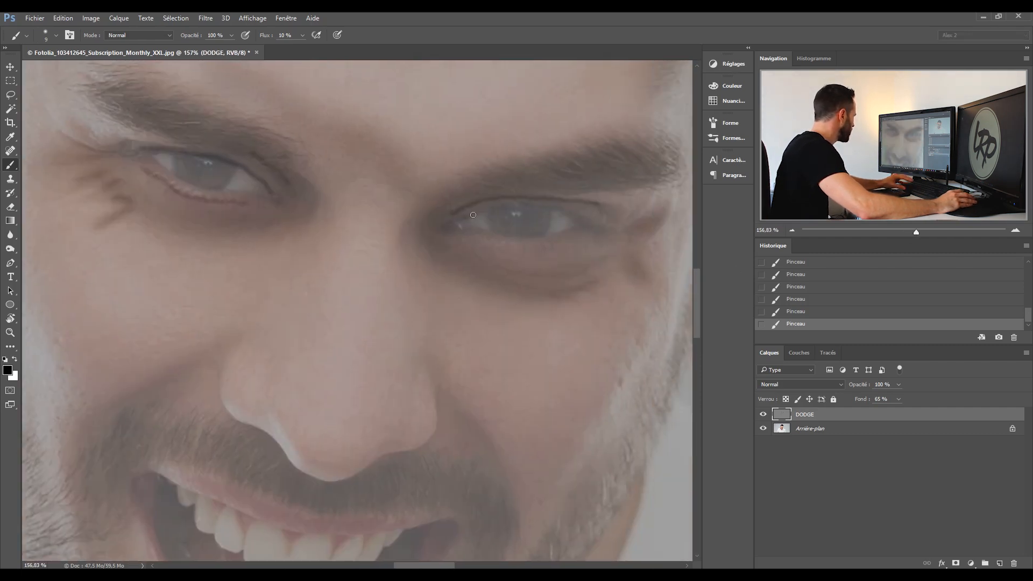
{"action": "left_click_drag", "start_coordinate": [514, 242], "coordinate": [477, 255]}
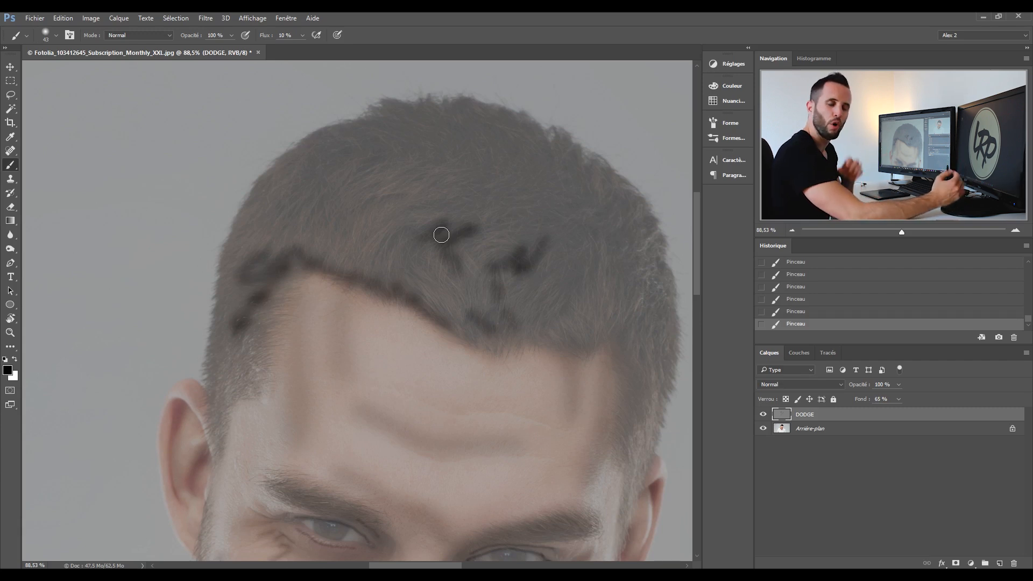
- Darken the crown and sides of the hair with black strokes, using brush sizes of 106 px and 75 px
{"action": "mouse_move", "coordinate": [339, 150]}
{"action": "left_mouse_down"}
{"action": "mouse_move", "coordinate": [412, 157]}
{"action": "mouse_move", "coordinate": [508, 131]}
{"action": "mouse_move", "coordinate": [543, 164]}
{"action": "left_mouse_up"}
{"action": "right_click", "coordinate": [560, 194], "text": "alt"}
{"action": "mouse_move", "coordinate": [482, 177]}
{"action": "left_mouse_down"}
{"action": "mouse_move", "coordinate": [575, 191]}
{"action": "mouse_move", "coordinate": [596, 184]}
{"action": "mouse_move", "coordinate": [620, 252]}
{"action": "left_mouse_up"}
{"action": "mouse_move", "coordinate": [238, 264]}
{"action": "left_mouse_down"}
{"action": "mouse_move", "coordinate": [314, 156]}
{"action": "mouse_move", "coordinate": [295, 248]}
{"action": "left_mouse_up"}
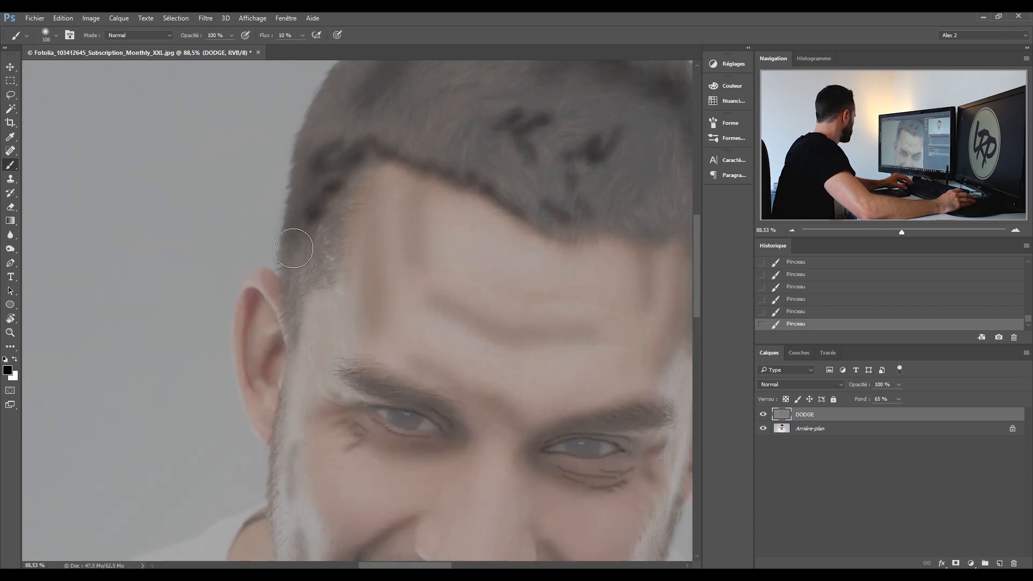
{"action": "left_click_drag", "start_coordinate": [438, 162], "coordinate": [383, 276]}
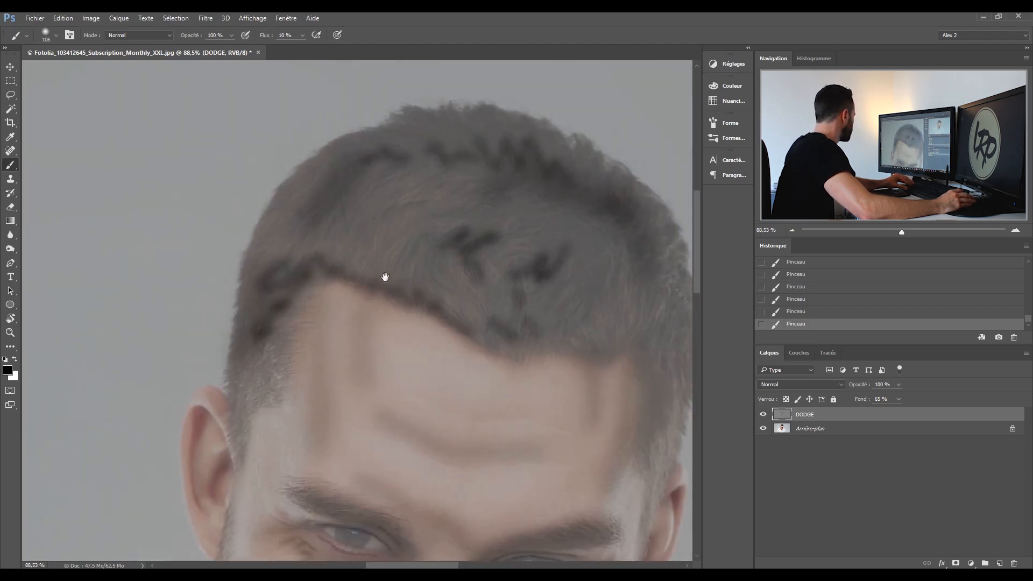
{"action": "key", "text": "["}
{"action": "mouse_move", "coordinate": [330, 191]}
{"action": "left_mouse_down"}
{"action": "mouse_move", "coordinate": [358, 174]}
{"action": "mouse_move", "coordinate": [328, 232]}
{"action": "mouse_move", "coordinate": [329, 186]}
{"action": "mouse_move", "coordinate": [309, 175]}
{"action": "mouse_move", "coordinate": [373, 145]}
{"action": "mouse_move", "coordinate": [462, 128]}
{"action": "mouse_move", "coordinate": [520, 137]}
{"action": "mouse_move", "coordinate": [628, 200]}
{"action": "mouse_move", "coordinate": [646, 234]}
{"action": "mouse_move", "coordinate": [655, 256]}
{"action": "mouse_move", "coordinate": [548, 202]}
{"action": "mouse_move", "coordinate": [577, 201]}
{"action": "mouse_move", "coordinate": [595, 240]}
{"action": "mouse_move", "coordinate": [616, 298]}
{"action": "mouse_move", "coordinate": [597, 295]}
{"action": "mouse_move", "coordinate": [582, 313]}
{"action": "mouse_move", "coordinate": [623, 342]}
{"action": "left_mouse_up"}
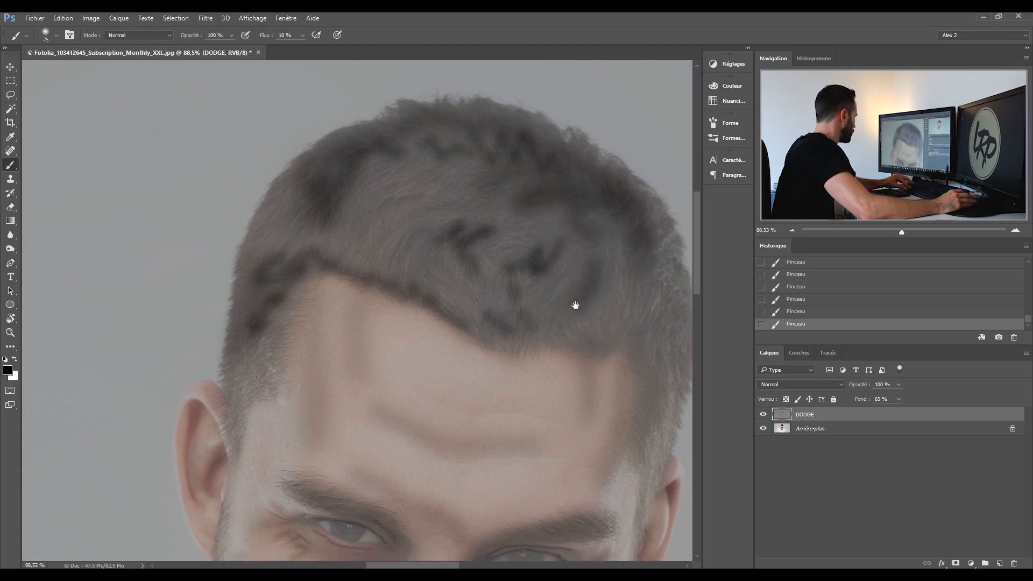
- Paint dark strands through the middle of the hair and along the hairline with a 45 px brush
{"action": "left_click_drag", "start_coordinate": [575, 302], "coordinate": [501, 216]}
{"action": "mouse_move", "coordinate": [550, 257]}
{"action": "left_mouse_down"}
{"action": "mouse_move", "coordinate": [574, 324]}
{"action": "mouse_move", "coordinate": [569, 382]}
{"action": "mouse_move", "coordinate": [543, 281]}
{"action": "left_mouse_up"}
{"action": "scroll", "coordinate": [520, 258], "scroll_direction": "up", "scroll_amount": 3}
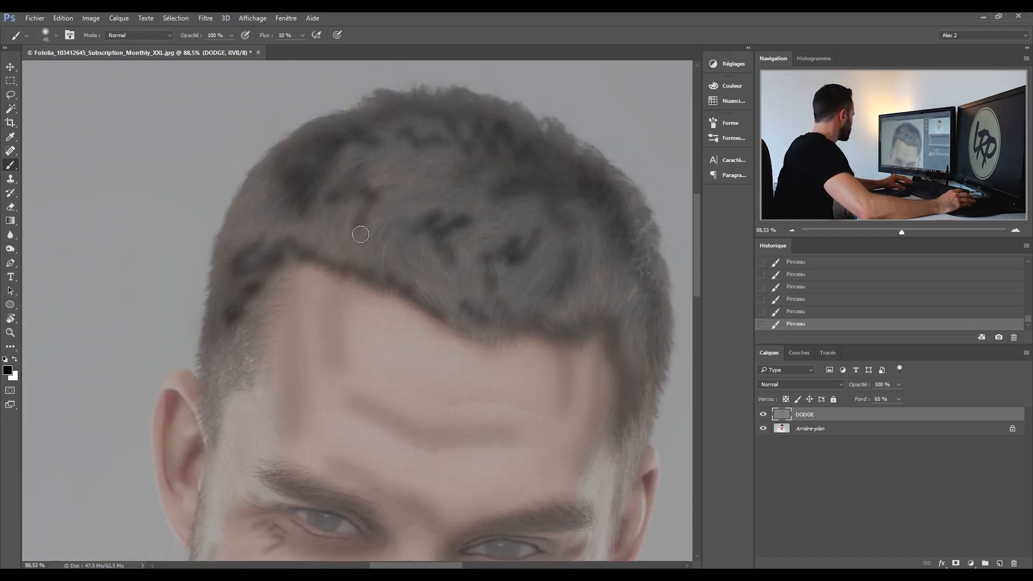
{"action": "mouse_move", "coordinate": [450, 169]}
{"action": "left_mouse_down"}
{"action": "mouse_move", "coordinate": [420, 197]}
{"action": "mouse_move", "coordinate": [404, 242]}
{"action": "left_mouse_up"}
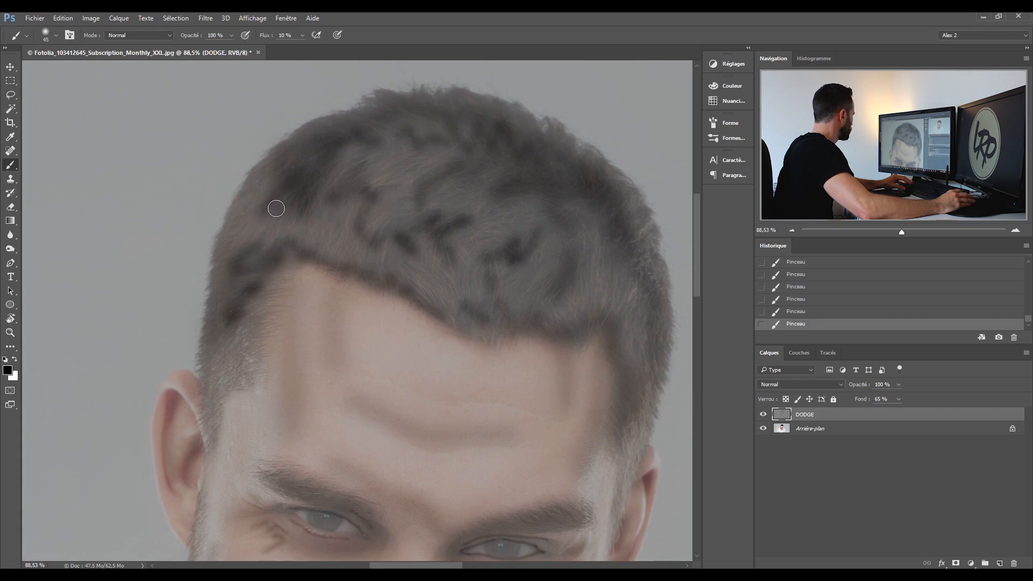
{"action": "mouse_move", "coordinate": [607, 233]}
{"action": "left_mouse_down"}
{"action": "mouse_move", "coordinate": [609, 319]}
{"action": "mouse_move", "coordinate": [551, 324]}
{"action": "left_mouse_up"}
{"action": "mouse_move", "coordinate": [462, 321]}
{"action": "left_mouse_down"}
{"action": "mouse_move", "coordinate": [389, 281]}
{"action": "mouse_move", "coordinate": [275, 249]}
{"action": "mouse_move", "coordinate": [287, 262]}
{"action": "mouse_move", "coordinate": [267, 247]}
{"action": "left_mouse_up"}
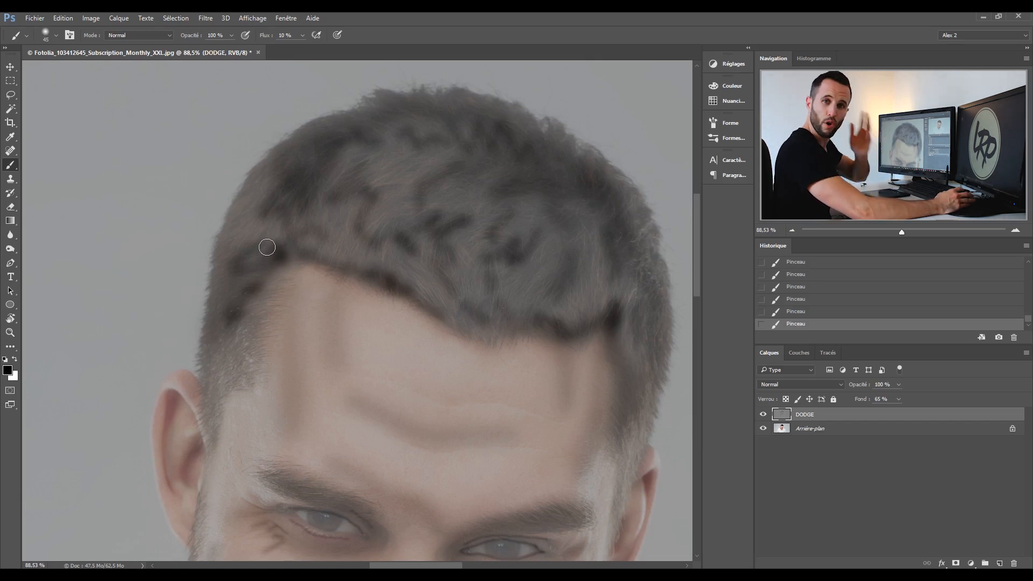
- Enlarge the brush to 95 px and deepen the shadow on the temple just below the hairline
{"action": "scroll", "coordinate": [285, 237], "scroll_direction": "down", "scroll_amount": 3}
{"action": "key", "text": "bracketright"}
{"action": "key", "text": "bracketright"}
{"action": "key", "text": "bracketright"}
{"action": "key", "text": "bracketright"}
{"action": "key", "text": "bracketright"}
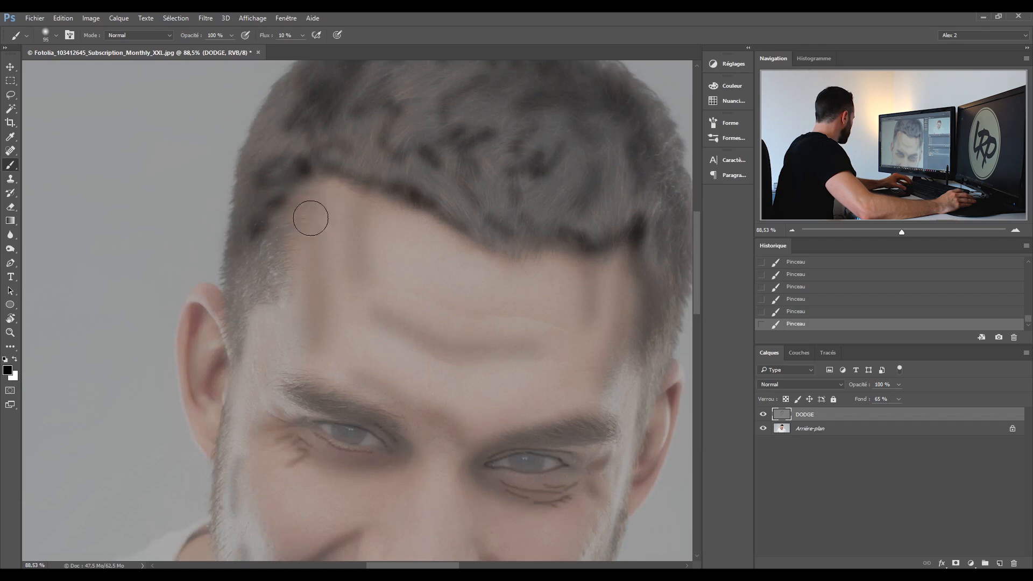
{"action": "mouse_move", "coordinate": [292, 226]}
{"action": "left_mouse_down"}
{"action": "mouse_move", "coordinate": [304, 285]}
{"action": "mouse_move", "coordinate": [314, 210]}
{"action": "left_mouse_up"}
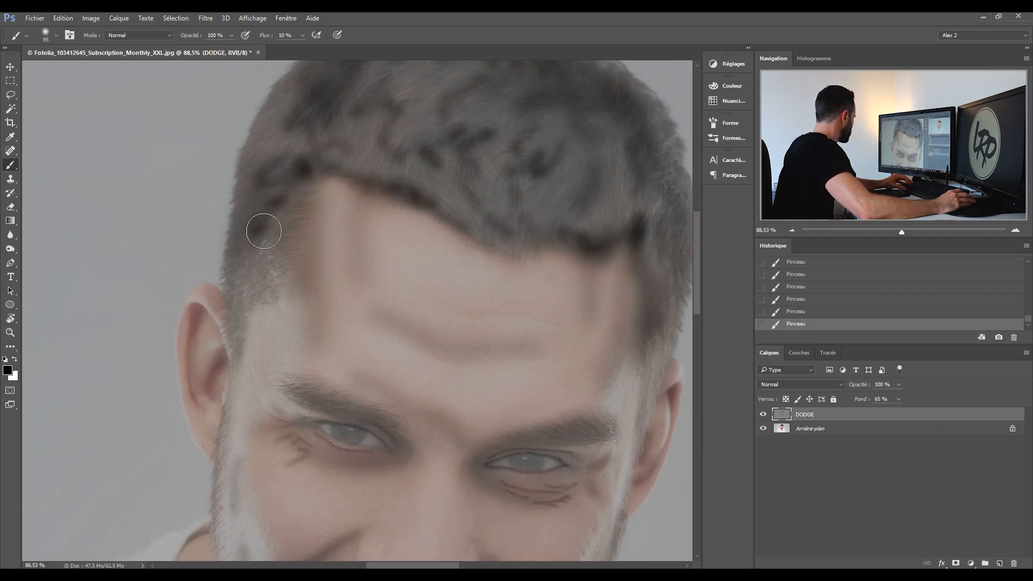
- Shade the lower contour of the nose with a 26 px brush and darken the inner eye corners at 57 px
{"action": "scroll", "coordinate": [376, 327], "scroll_direction": "down", "scroll_amount": 5}
{"action": "key", "text": "bracketright"}
{"action": "key", "text": "bracketright"}
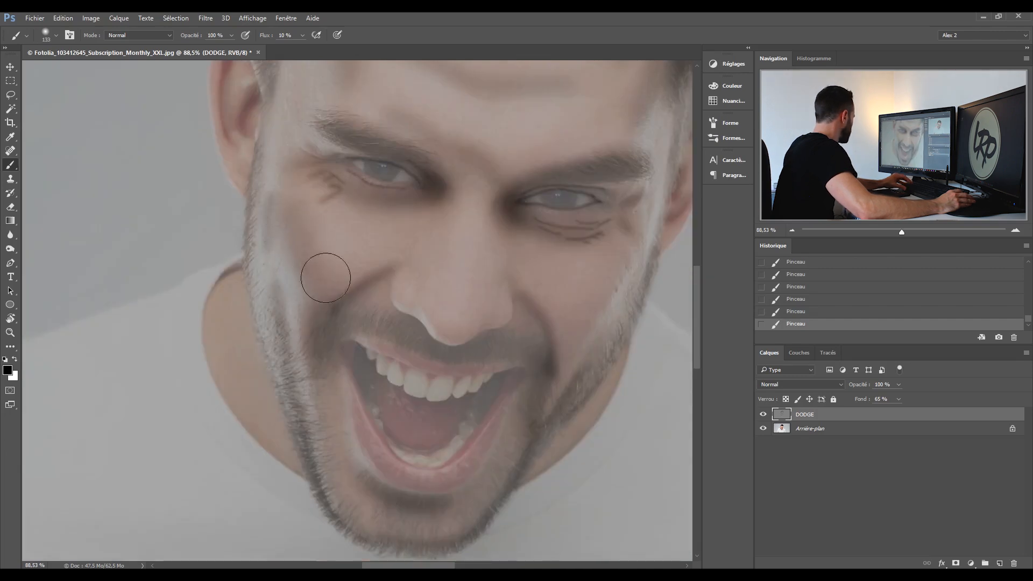
{"action": "key", "text": "bracketleft"}
{"action": "key", "text": "bracketleft"}
{"action": "key", "text": "bracketleft"}
{"action": "key", "text": "bracketleft"}
{"action": "key", "text": "bracketleft"}
{"action": "left_click_drag", "start_coordinate": [436, 229], "coordinate": [432, 287]}
{"action": "scroll", "coordinate": [452, 343], "scroll_direction": "up", "scroll_amount": 2}
{"action": "right_click", "coordinate": [479, 334], "text": "alt"}
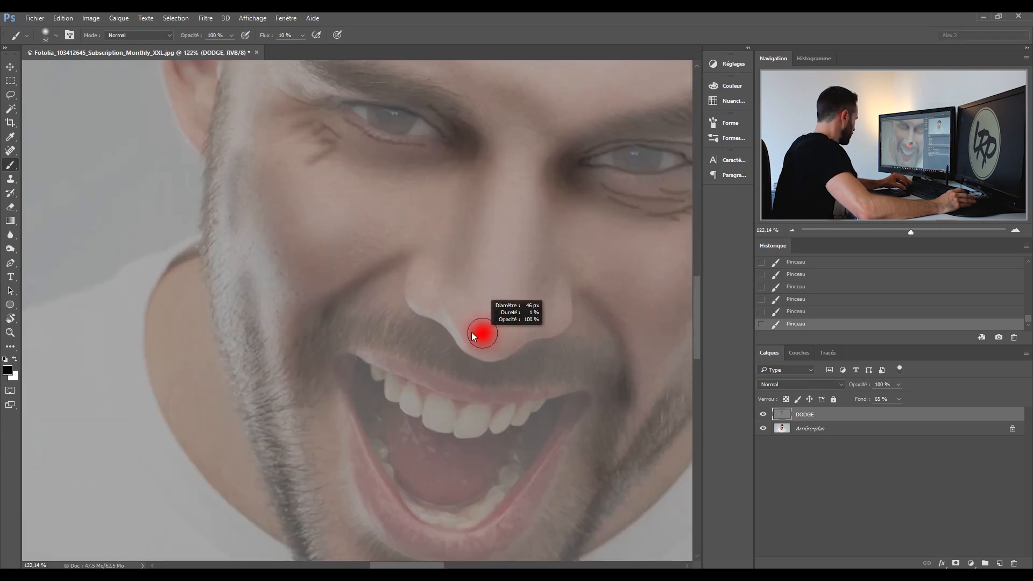
{"action": "right_click", "coordinate": [478, 329], "text": "alt"}
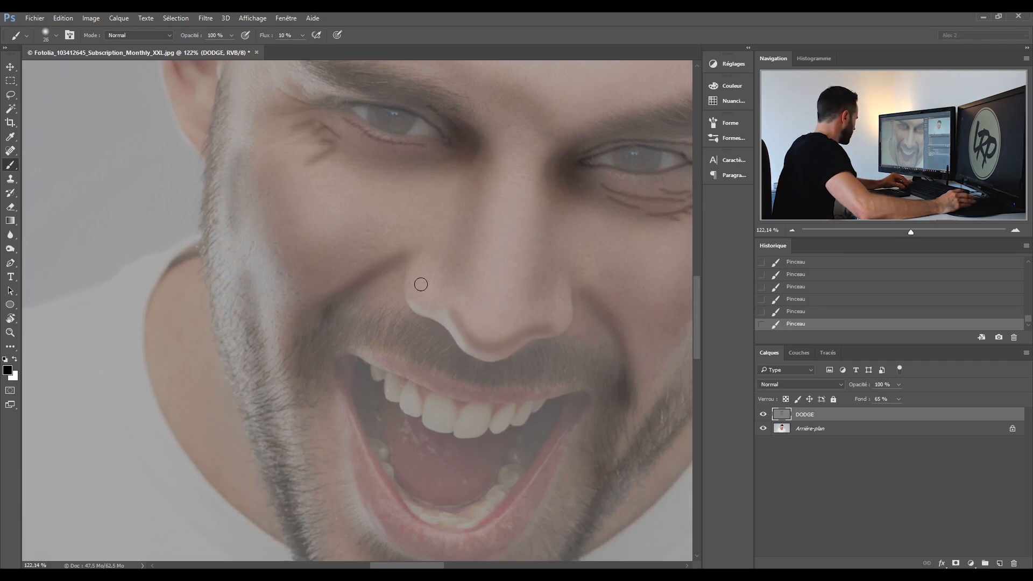
{"action": "right_click", "coordinate": [488, 175], "text": "alt"}
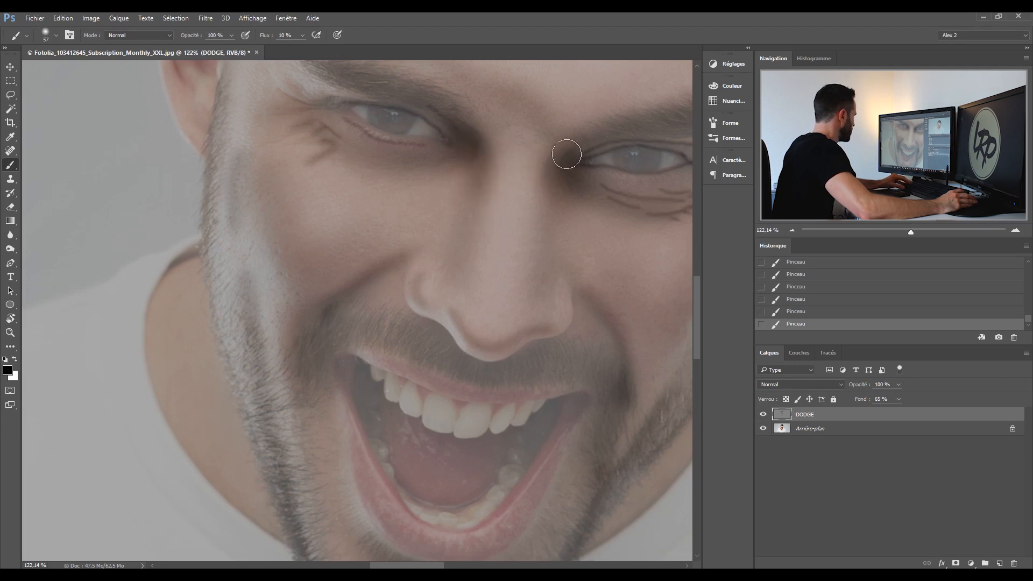
- Darken the beard beside the mouth corners with a 57 px brush and the moustache beneath the nose at 33 px
{"action": "left_click_drag", "start_coordinate": [426, 330], "coordinate": [429, 191]}
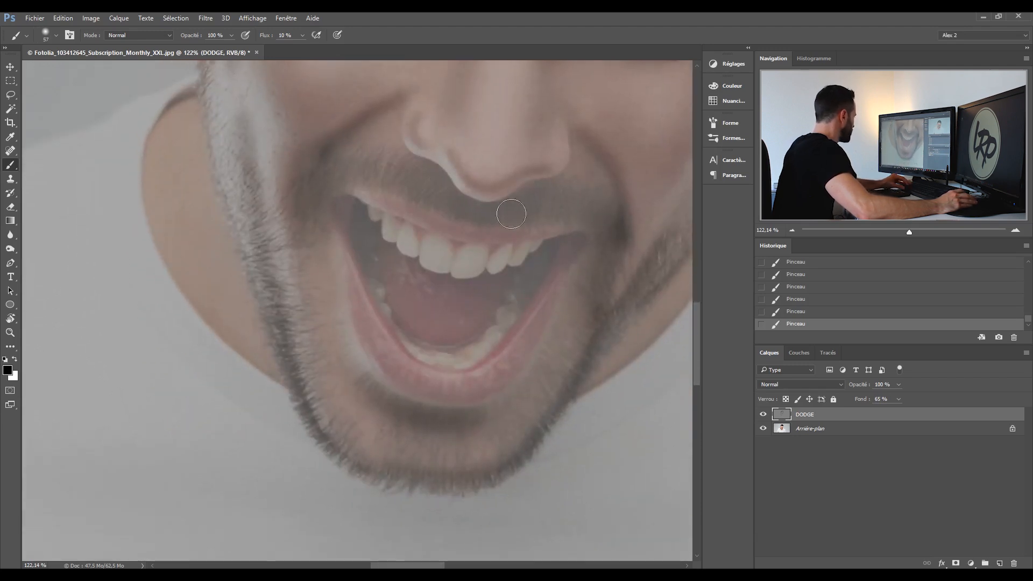
{"action": "scroll", "coordinate": [459, 224], "scroll_direction": "up", "scroll_amount": 3}
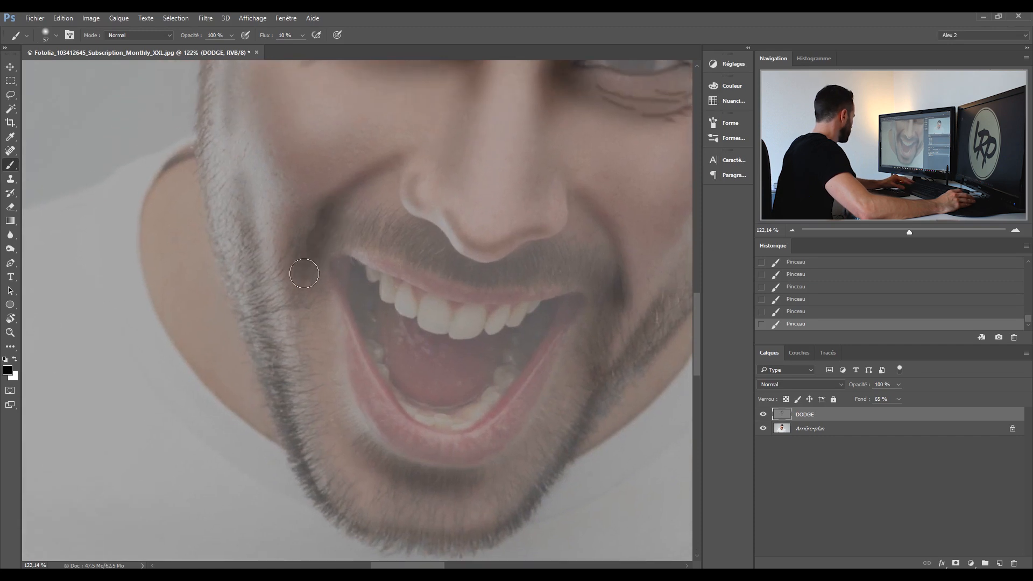
{"action": "right_click", "coordinate": [447, 246], "text": "alt"}
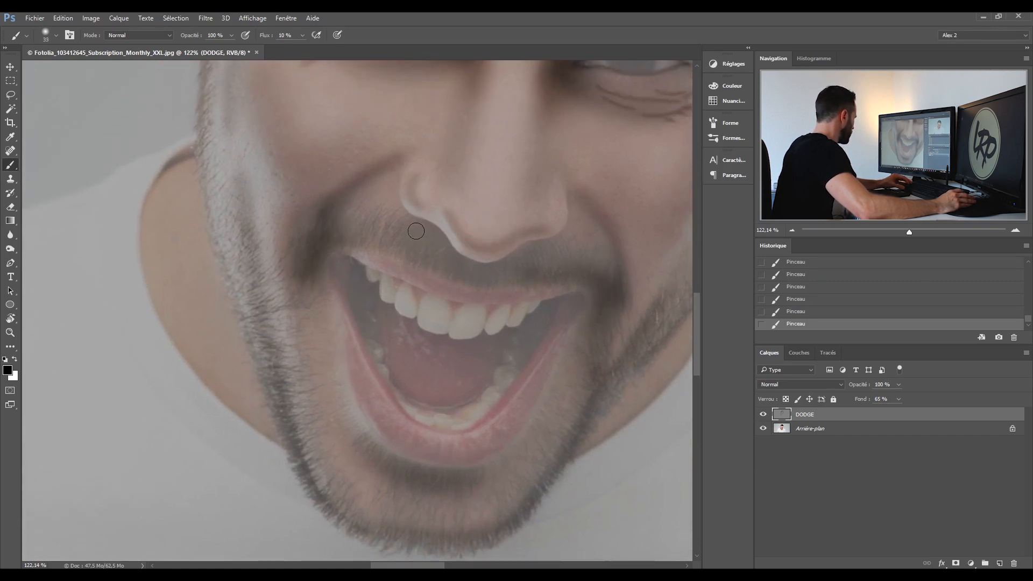
{"action": "left_click_drag", "start_coordinate": [485, 269], "coordinate": [528, 249]}
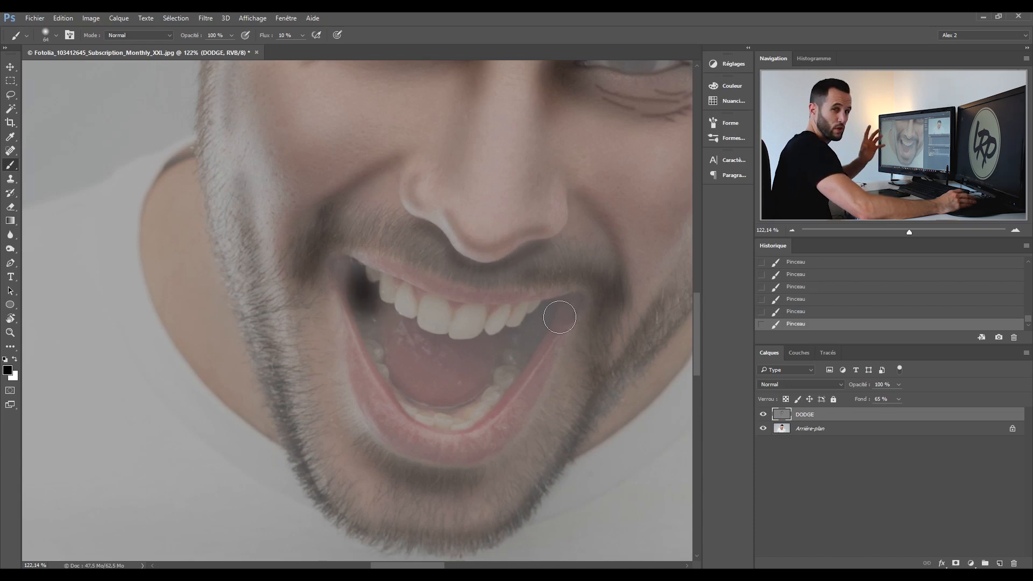
- Darken both inner corners of the open mouth with a 64 px brush, plus the lower mouth interior with a smaller brush
{"action": "right_click", "coordinate": [549, 315], "text": "alt"}
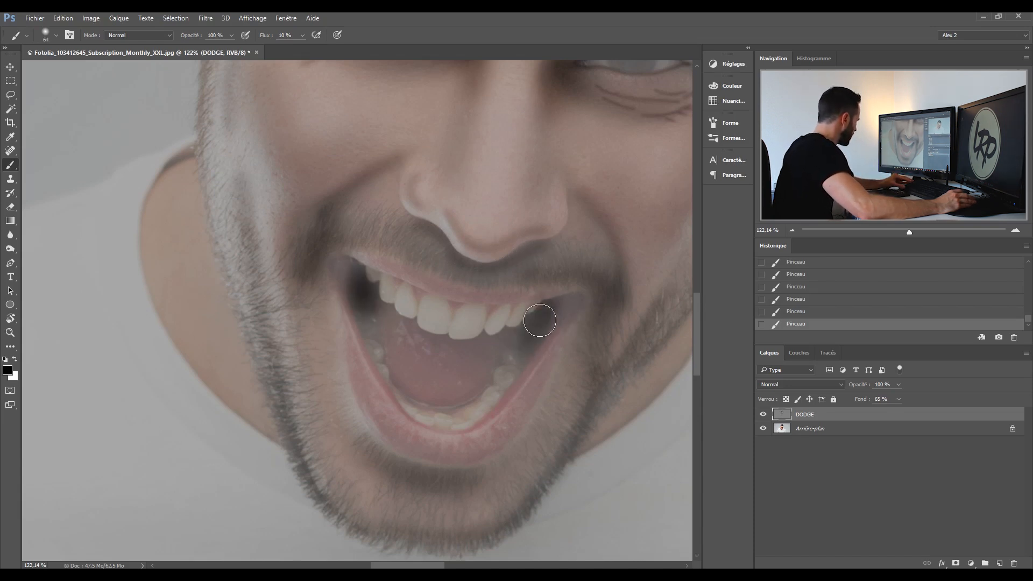
{"action": "right_click", "coordinate": [418, 384], "text": "alt"}
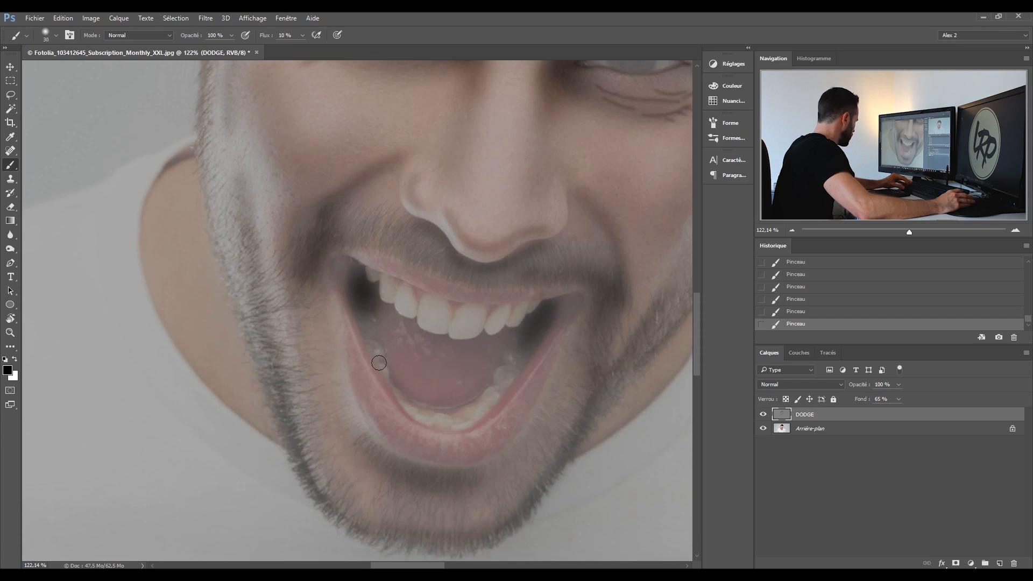
{"action": "mouse_move", "coordinate": [400, 379]}
{"action": "left_mouse_down"}
{"action": "mouse_move", "coordinate": [458, 404]}
{"action": "mouse_move", "coordinate": [480, 389]}
{"action": "left_mouse_up"}
- Trace dark lines around the mouth corners and along the edges of the lower lip with a 16 px brush
{"action": "scroll", "coordinate": [503, 362], "scroll_direction": "up", "scroll_amount": 3}
{"action": "right_click", "coordinate": [475, 300], "text": "alt"}
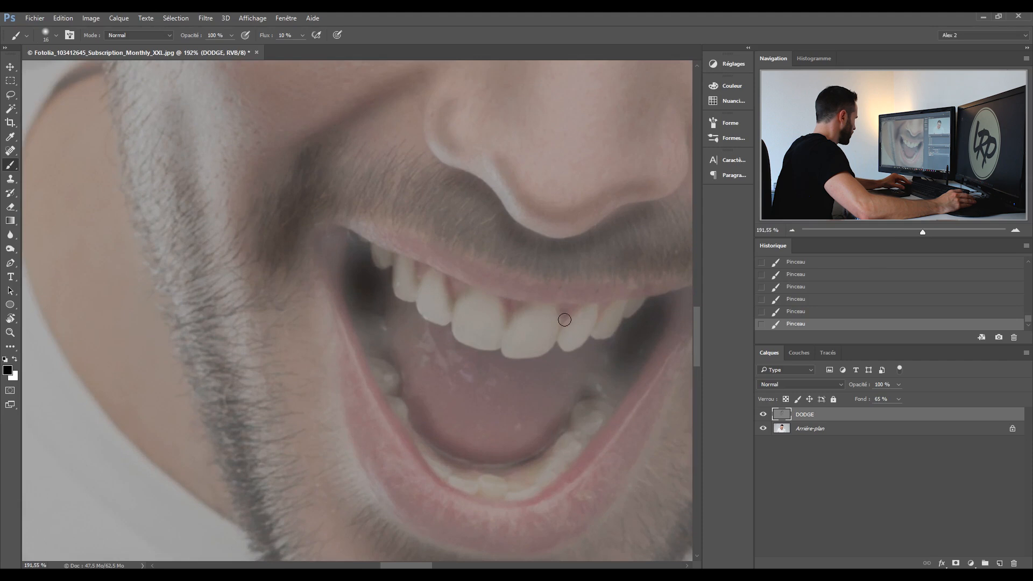
{"action": "scroll", "coordinate": [586, 311], "scroll_direction": "up", "scroll_amount": 1}
{"action": "mouse_move", "coordinate": [199, 220]}
{"action": "left_mouse_down"}
{"action": "mouse_move", "coordinate": [361, 291]}
{"action": "mouse_move", "coordinate": [471, 302]}
{"action": "mouse_move", "coordinate": [592, 280]}
{"action": "left_mouse_up"}
{"action": "left_click_drag", "start_coordinate": [512, 294], "coordinate": [570, 283]}
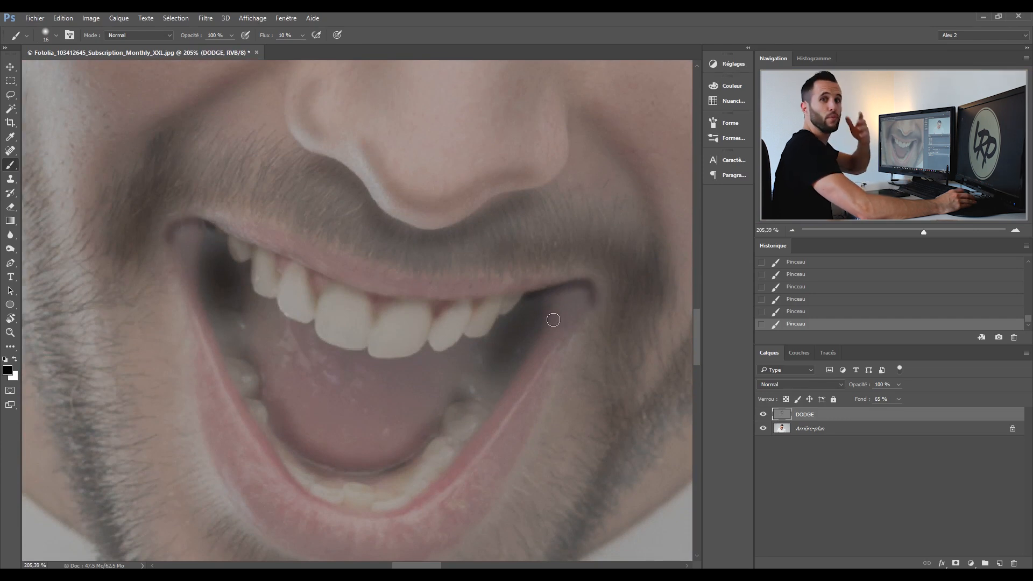
{"action": "scroll", "coordinate": [393, 264], "scroll_direction": "down", "scroll_amount": 3}
{"action": "mouse_move", "coordinate": [232, 193]}
{"action": "left_mouse_down"}
{"action": "mouse_move", "coordinate": [267, 295]}
{"action": "mouse_move", "coordinate": [306, 346]}
{"action": "left_mouse_up"}
{"action": "left_click_drag", "start_coordinate": [347, 379], "coordinate": [426, 391]}
- Deepen the shadow on the chin directly beneath the lower lip with a larger soft brush
{"action": "scroll", "coordinate": [377, 371], "scroll_direction": "down", "scroll_amount": 3}
{"action": "key", "text": "bracketright"}
{"action": "key", "text": "bracketright"}
{"action": "key", "text": "bracketright"}
{"action": "key", "text": "bracketright"}
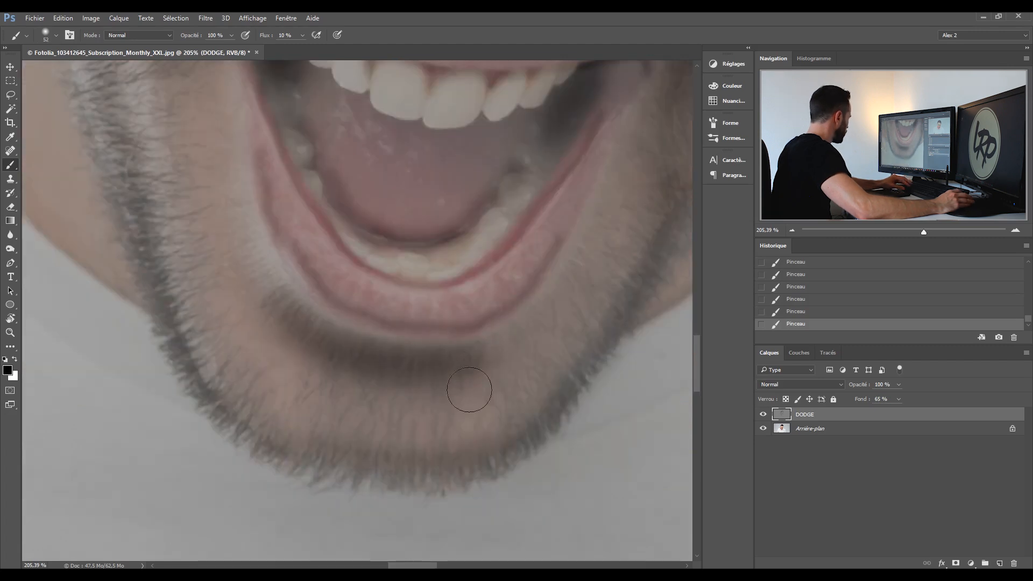
- Darken the eyelid lines, iris and outer-corner creases of the man's left eye with a 15 px brush
{"action": "mouse_move", "coordinate": [923, 232]}
{"action": "left_mouse_down"}
{"action": "mouse_move", "coordinate": [893, 232]}
{"action": "mouse_move", "coordinate": [923, 231]}
{"action": "left_mouse_up"}
{"action": "left_click_drag", "start_coordinate": [570, 113], "coordinate": [505, 447]}
{"action": "right_click", "coordinate": [422, 273], "text": "alt"}
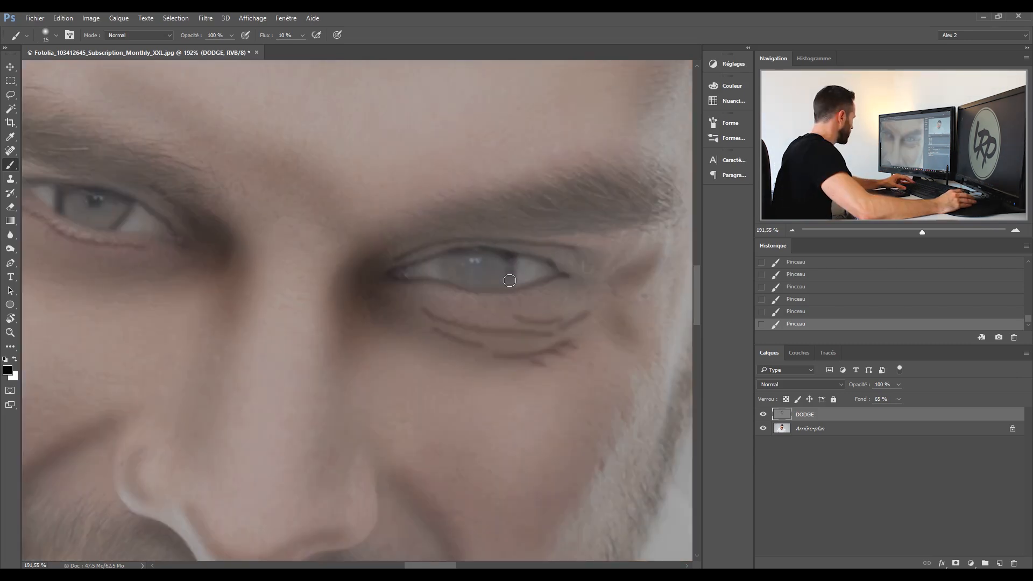
{"action": "left_click_drag", "start_coordinate": [510, 280], "coordinate": [487, 260]}
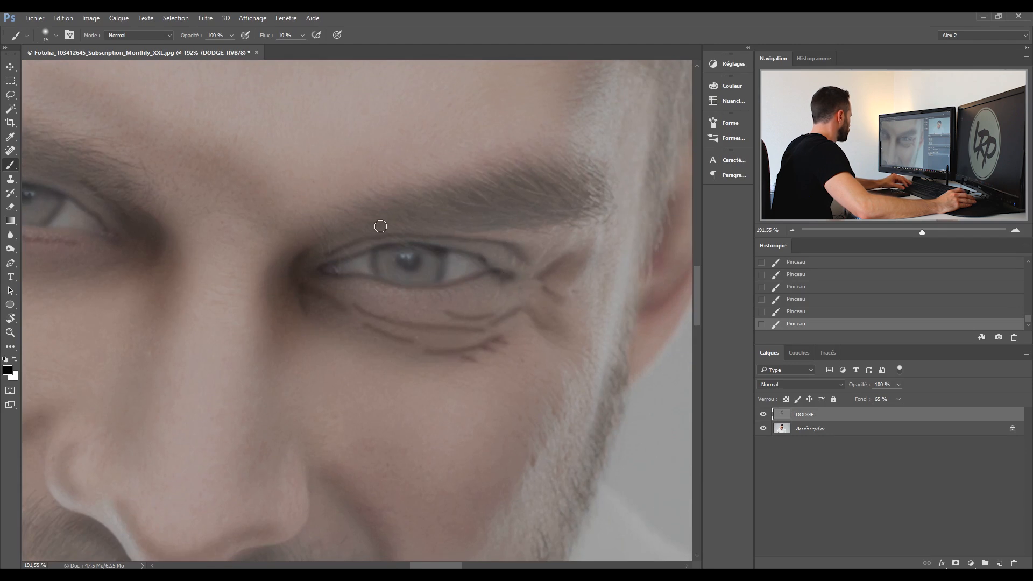
- Paint fine dark hair strokes through both eyebrows with a 6 px brush
{"action": "right_click", "coordinate": [380, 224], "text": "alt"}
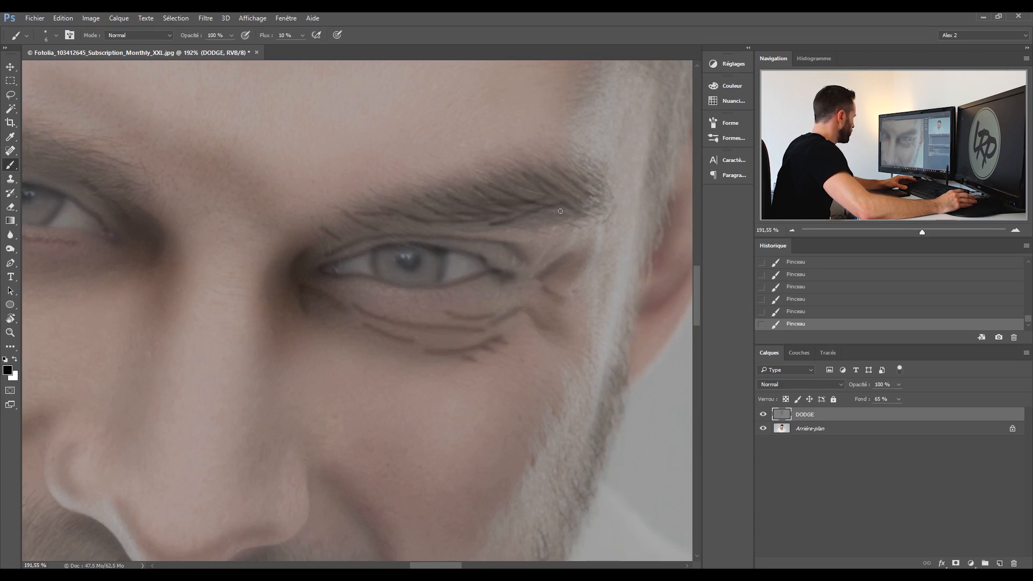
{"action": "left_click_drag", "start_coordinate": [362, 212], "coordinate": [436, 260]}
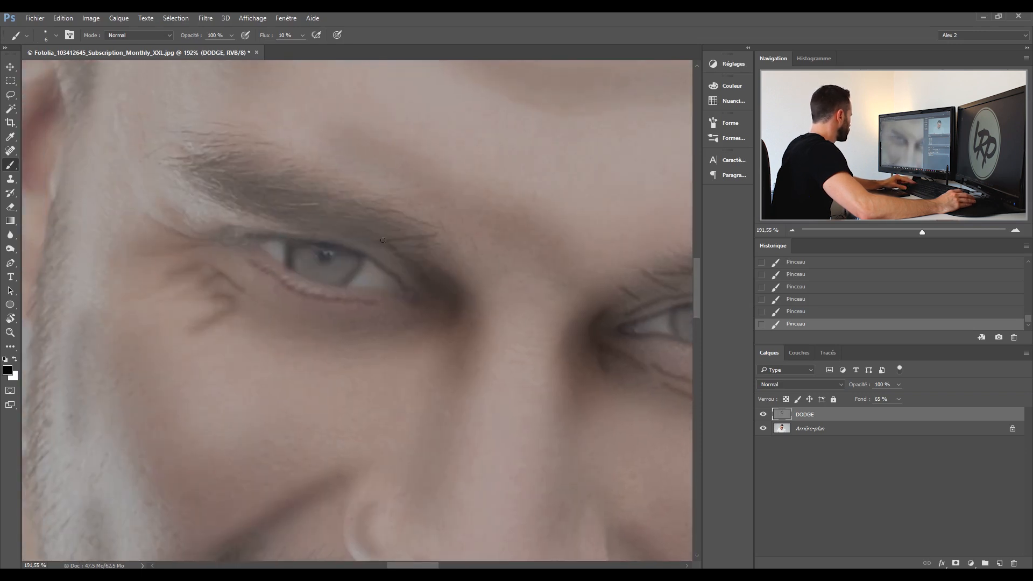
{"action": "left_click_drag", "start_coordinate": [548, 317], "coordinate": [301, 231]}
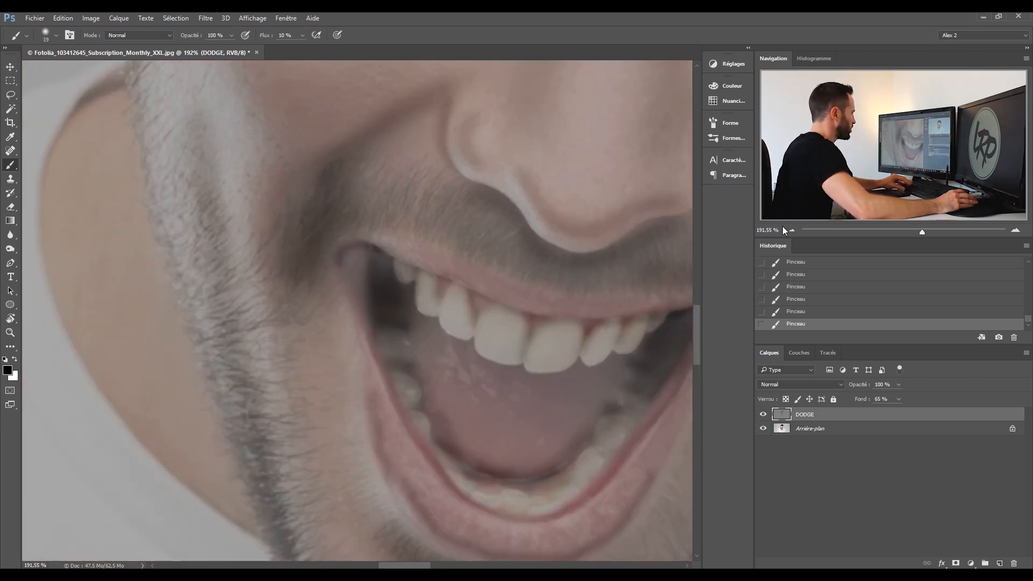
- Paint a dark line along the T-shirt's collar seam on both sides of the neck with a 19 px brush
{"action": "scroll", "coordinate": [427, 247], "scroll_direction": "down", "scroll_amount": 5}
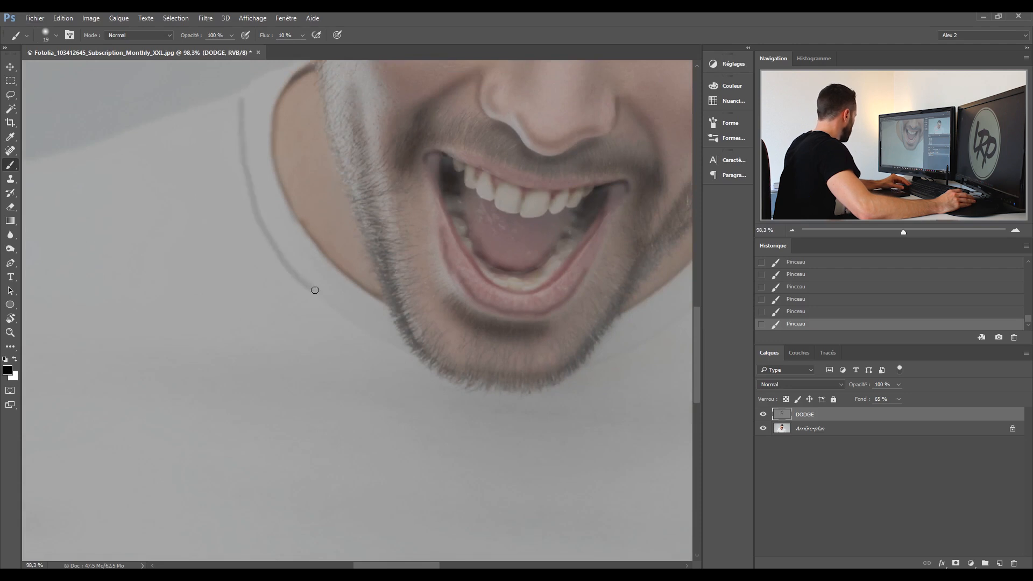
{"action": "left_click_drag", "start_coordinate": [604, 343], "coordinate": [347, 300]}
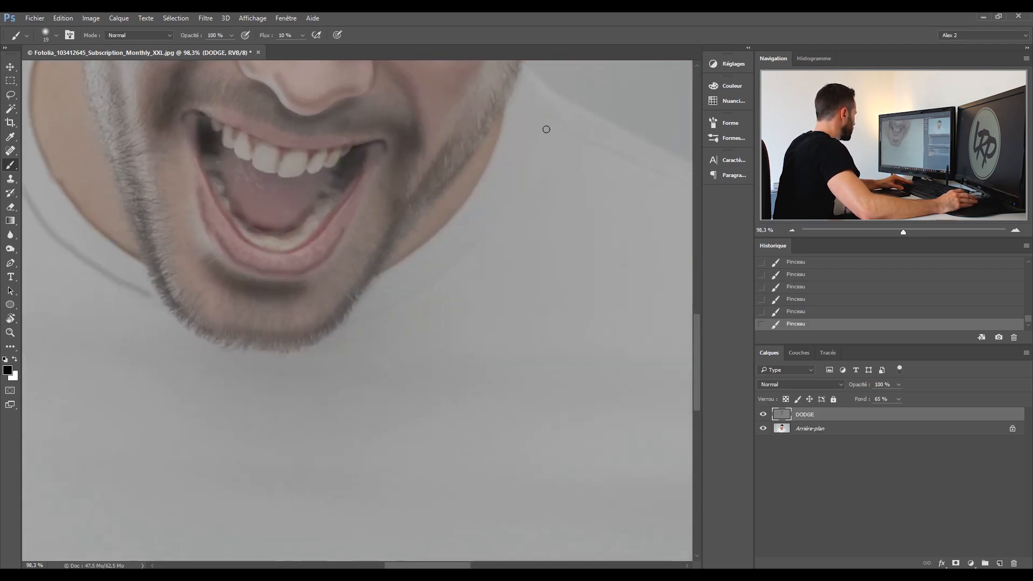
{"action": "left_click_drag", "start_coordinate": [496, 221], "coordinate": [436, 277]}
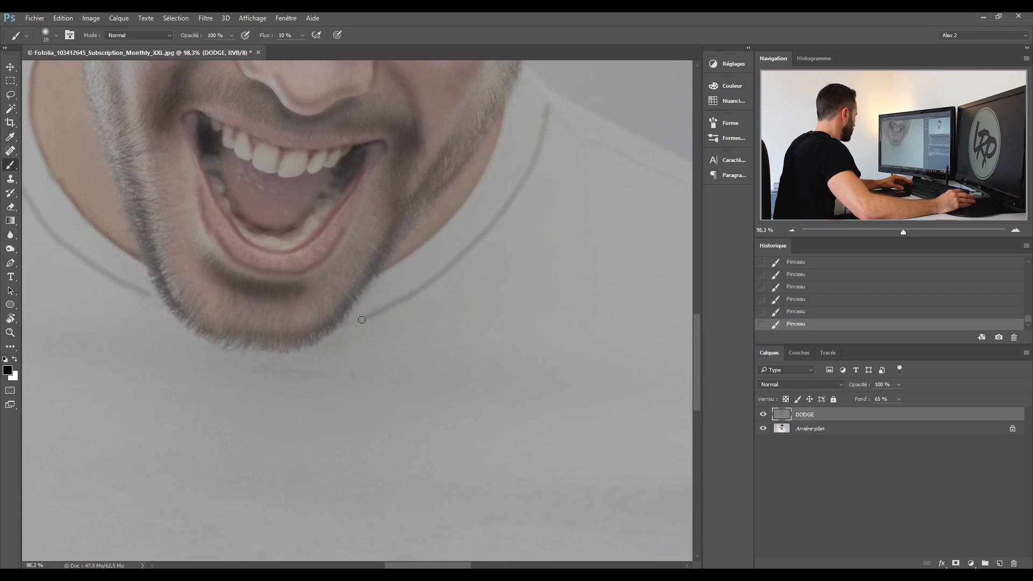
- Draw straight connected dark strokes along the shoulder seam from the collar to the man's left shoulder
{"action": "left_click_drag", "start_coordinate": [594, 192], "coordinate": [298, 233]}
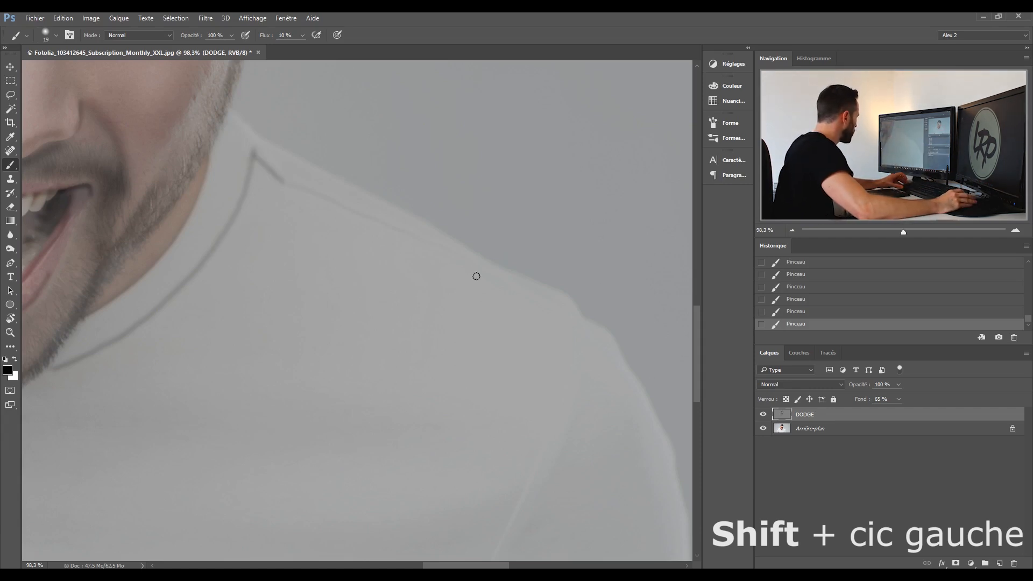
{"action": "left_click", "coordinate": [465, 258], "text": "shift"}
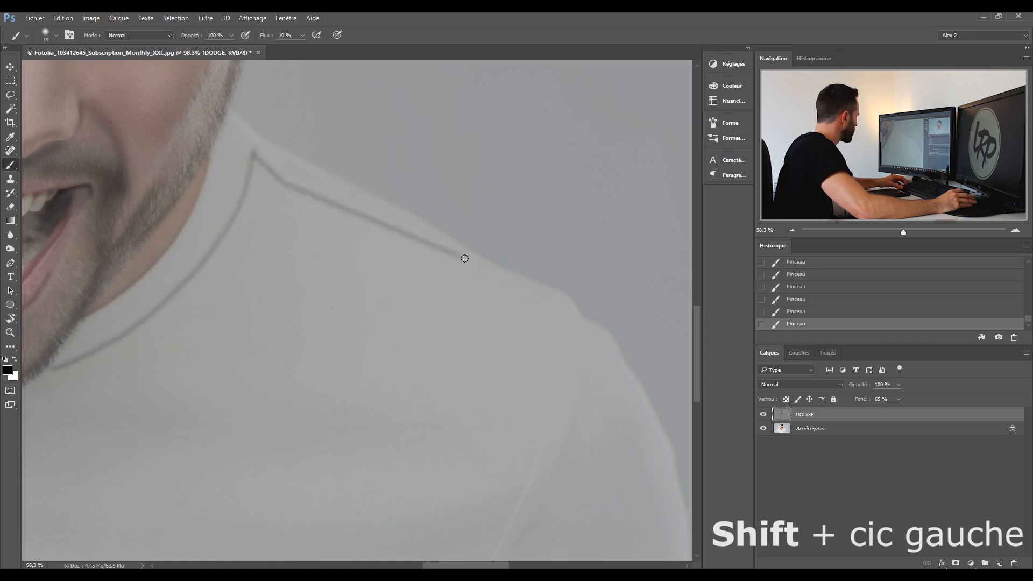
{"action": "left_click", "coordinate": [566, 313], "text": "shift"}
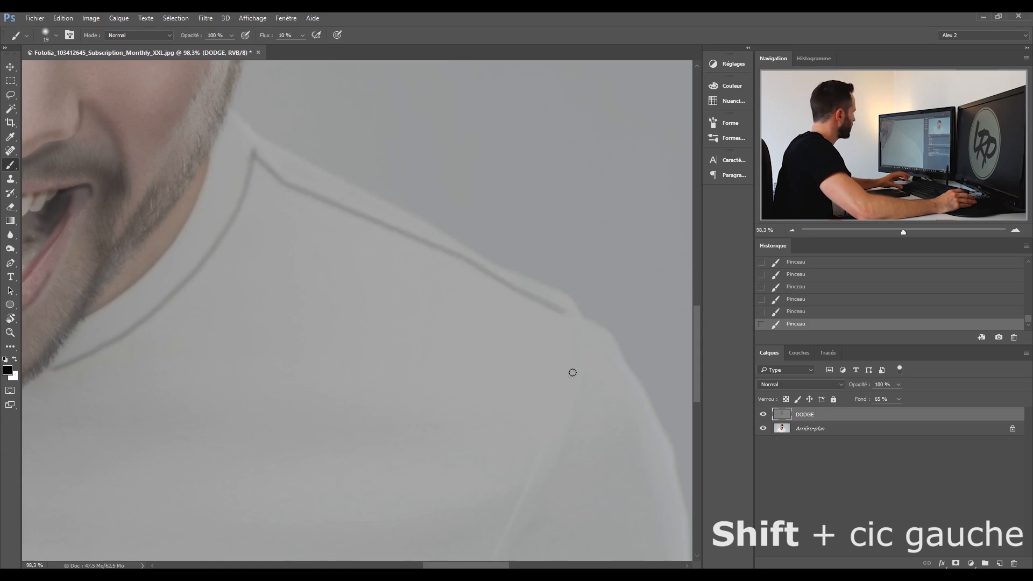
- Trace the man's left sleeve seam down to the armpit and darken the shirt folds there
{"action": "scroll", "coordinate": [542, 247], "scroll_direction": "down", "scroll_amount": 6}
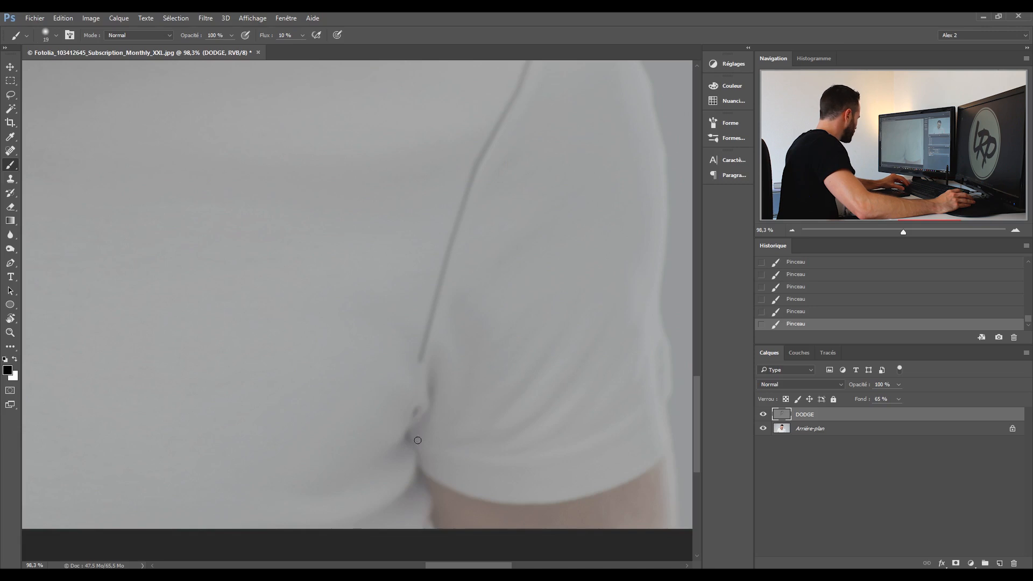
{"action": "scroll", "coordinate": [433, 362], "scroll_direction": "down", "scroll_amount": 5}
{"action": "mouse_move", "coordinate": [380, 330]}
{"action": "left_mouse_down"}
{"action": "mouse_move", "coordinate": [443, 329]}
{"action": "mouse_move", "coordinate": [450, 371]}
{"action": "mouse_move", "coordinate": [393, 402]}
{"action": "left_mouse_up"}
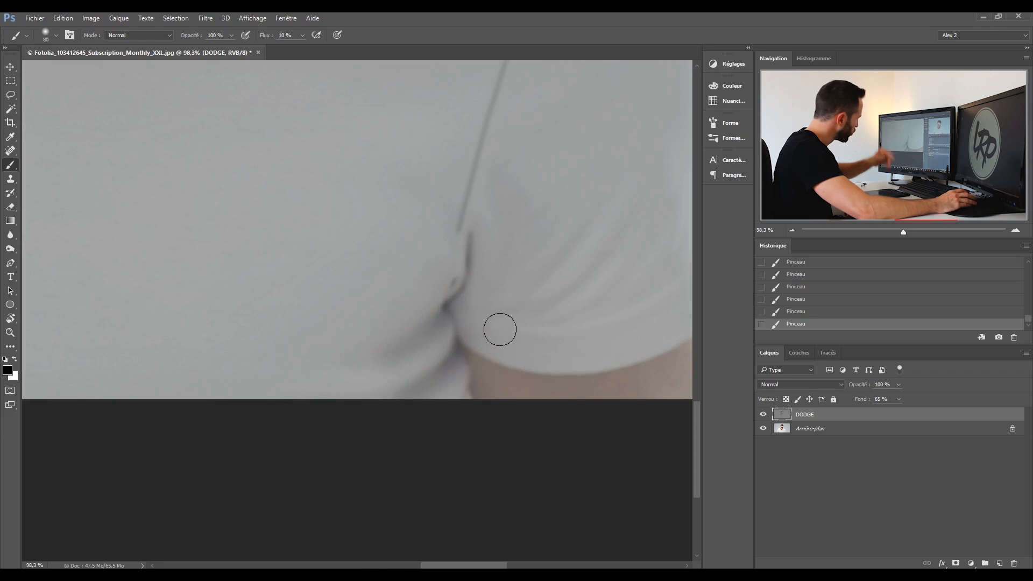
- Paint diagonal shadow strokes along the fabric folds above the hem of the man's left sleeve
{"action": "left_click_drag", "start_coordinate": [537, 283], "coordinate": [463, 298]}
{"action": "mouse_move", "coordinate": [567, 180]}
{"action": "left_mouse_down"}
{"action": "mouse_move", "coordinate": [517, 242]}
{"action": "mouse_move", "coordinate": [446, 313]}
{"action": "left_mouse_up"}
{"action": "left_click_drag", "start_coordinate": [572, 214], "coordinate": [463, 323]}
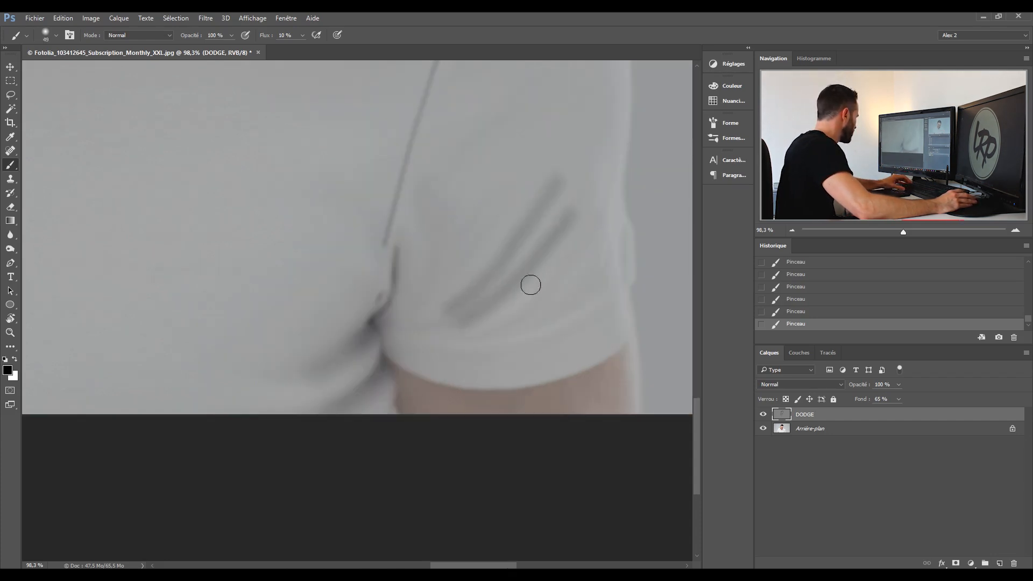
- Line the outer edge of the man's left sleeve with a 29 px brush and join it to the shoulder seam
{"action": "key", "text": "bracketleft"}
{"action": "key", "text": "bracketleft"}
{"action": "left_click_drag", "start_coordinate": [612, 177], "coordinate": [614, 282]}
{"action": "left_click_drag", "start_coordinate": [605, 156], "coordinate": [590, 353]}
{"action": "left_click_drag", "start_coordinate": [605, 272], "coordinate": [583, 150]}
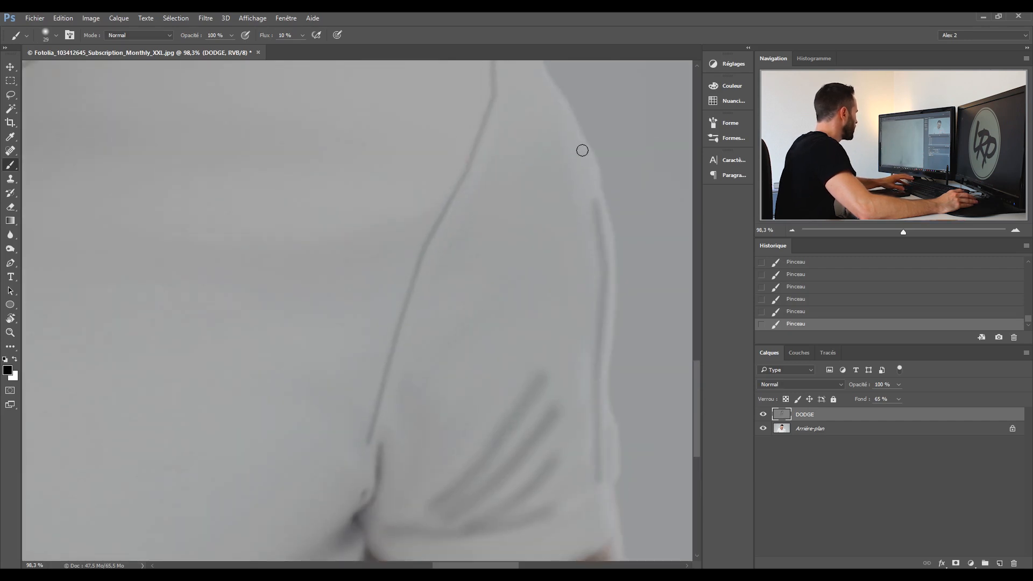
{"action": "left_click_drag", "start_coordinate": [532, 79], "coordinate": [568, 278]}
{"action": "left_click", "coordinate": [532, 233], "text": "shift"}
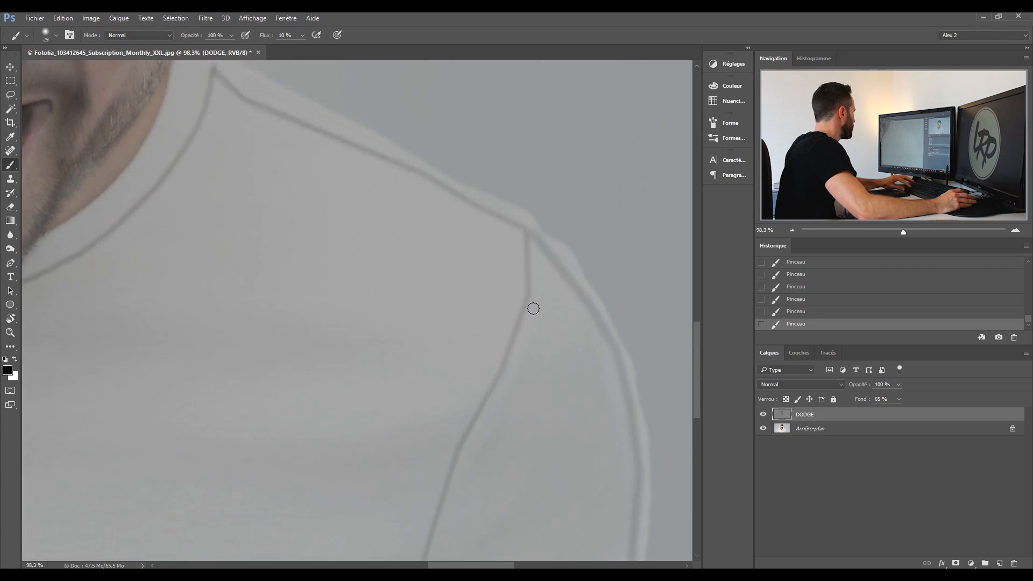
- Draw connected straight dark strokes from the collar along the top of the man's right shoulder with the 29 px brush
{"action": "left_click_drag", "start_coordinate": [178, 269], "coordinate": [597, 253]}
{"action": "left_click_drag", "start_coordinate": [236, 231], "coordinate": [603, 406]}
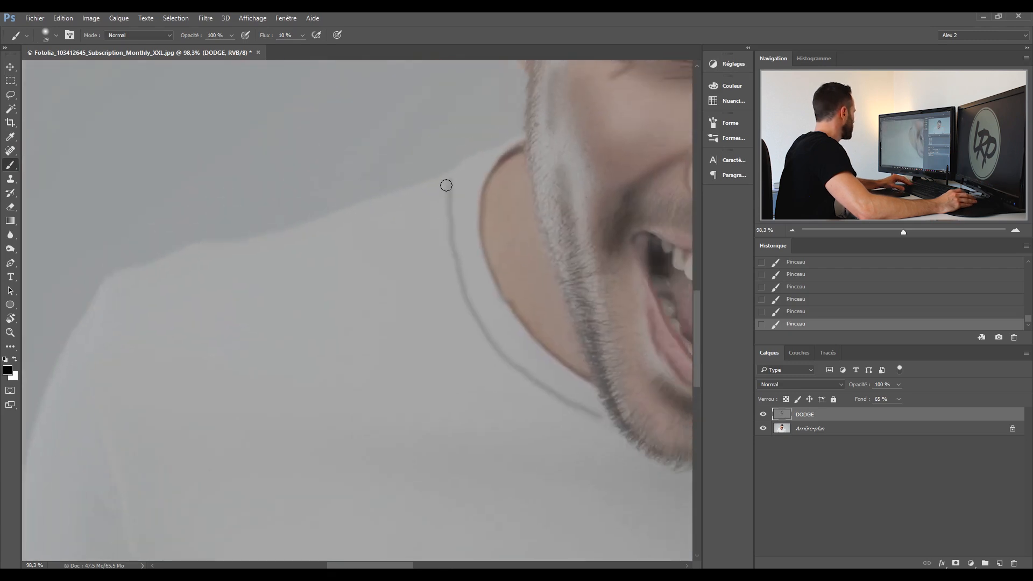
{"action": "left_click", "coordinate": [348, 221], "text": "shift"}
{"action": "left_click", "coordinate": [219, 259], "text": "shift"}
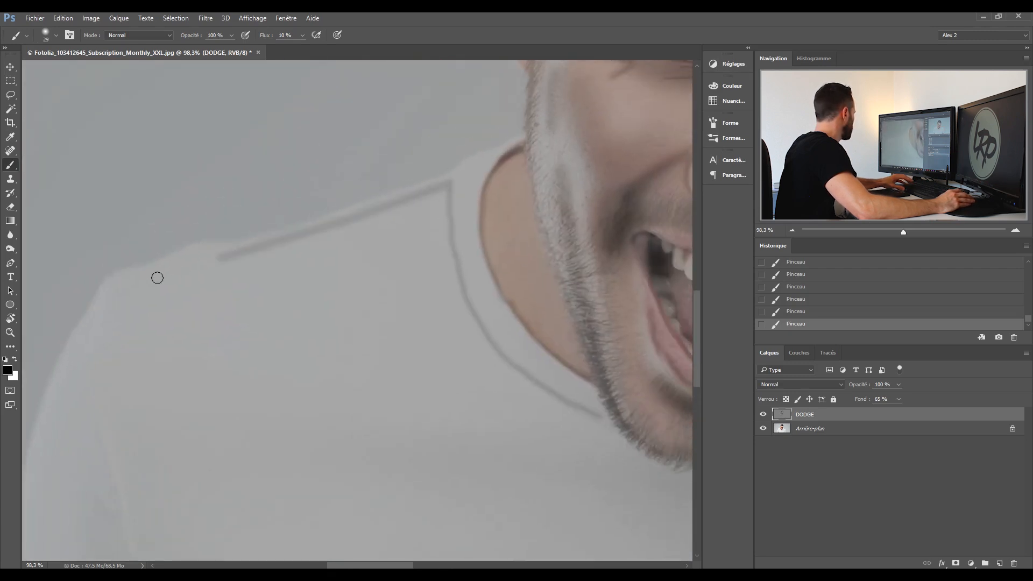
{"action": "left_click", "coordinate": [114, 286], "text": "shift"}
- Continue the connected dark line down the outer edge of the man's right sleeve to the hem
{"action": "left_click_drag", "start_coordinate": [141, 357], "coordinate": [343, 199]}
{"action": "left_click", "coordinate": [267, 210], "text": "shift"}
{"action": "left_click", "coordinate": [235, 297], "text": "shift"}
{"action": "left_click", "coordinate": [228, 387], "text": "shift"}
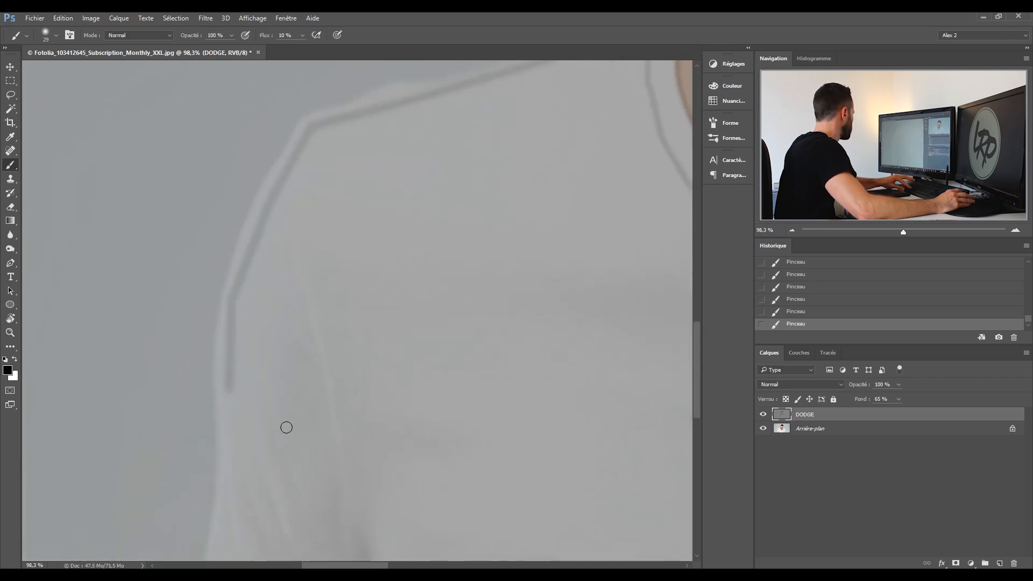
{"action": "left_click_drag", "start_coordinate": [286, 427], "coordinate": [346, 190]}
{"action": "left_click", "coordinate": [272, 233], "text": "shift"}
{"action": "left_click", "coordinate": [264, 308], "text": "shift"}
{"action": "left_click", "coordinate": [252, 383], "text": "shift"}
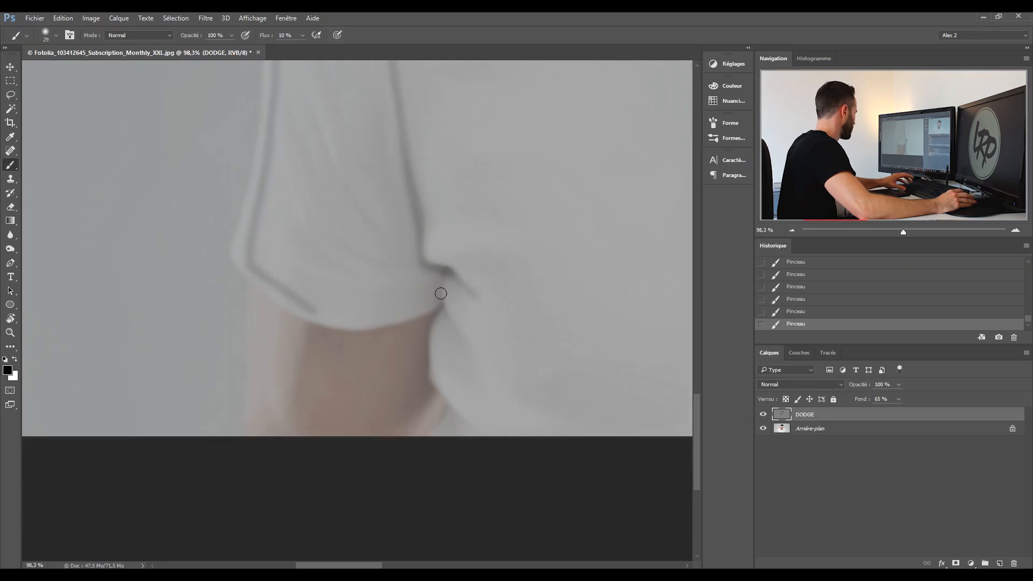
- Shade the armpit creases, hem and fabric folds of the man's right sleeve
{"action": "left_click_drag", "start_coordinate": [458, 338], "coordinate": [517, 388]}
{"action": "mouse_move", "coordinate": [402, 353]}
{"action": "left_mouse_down"}
{"action": "mouse_move", "coordinate": [417, 351]}
{"action": "mouse_move", "coordinate": [399, 416]}
{"action": "mouse_move", "coordinate": [371, 343]}
{"action": "mouse_move", "coordinate": [422, 323]}
{"action": "mouse_move", "coordinate": [411, 405]}
{"action": "mouse_move", "coordinate": [350, 337]}
{"action": "left_mouse_up"}
{"action": "left_click", "coordinate": [810, 313]}
{"action": "key", "text": "bracketleft"}
{"action": "key", "text": "bracketleft"}
{"action": "key", "text": "bracketleft"}
{"action": "key", "text": "bracketleft"}
- Paint broad soft shadows across the T-shirt's chest, shoulders and sleeves with a large brush of up to 115 px
{"action": "scroll", "coordinate": [424, 327], "scroll_direction": "up", "scroll_amount": 5}
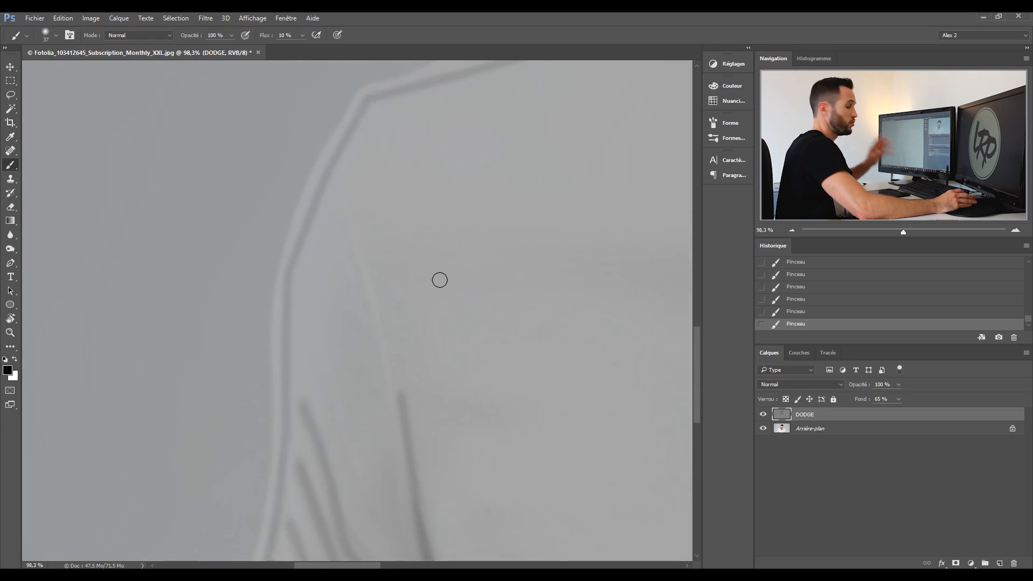
{"action": "left_click_drag", "start_coordinate": [904, 231], "coordinate": [890, 236]}
{"action": "left_click_drag", "start_coordinate": [319, 489], "coordinate": [427, 306]}
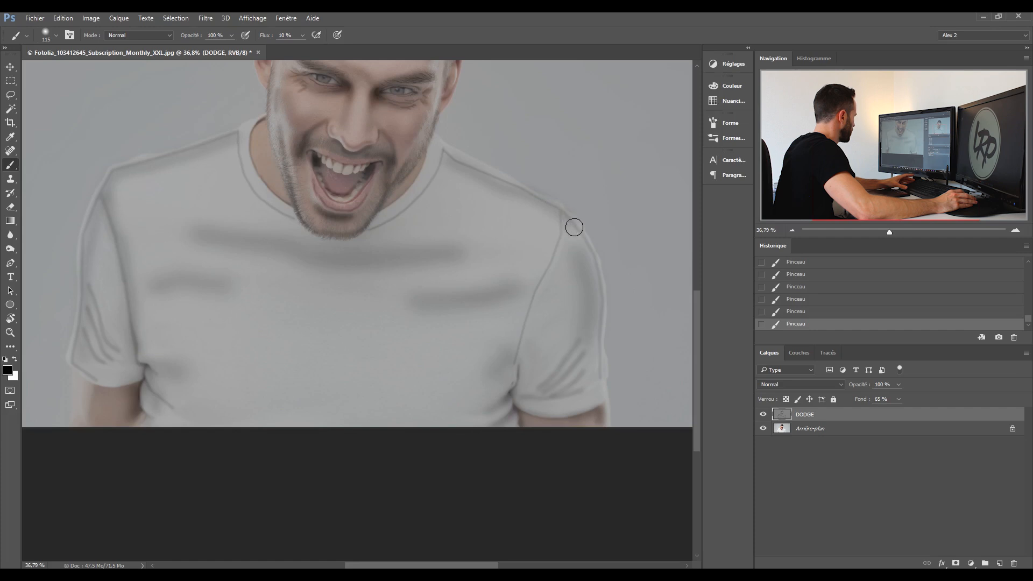
- Deepen the soft shadows on the man's left sleeve, along its shoulder seam and at the armpit
{"action": "left_click_drag", "start_coordinate": [594, 281], "coordinate": [597, 353]}
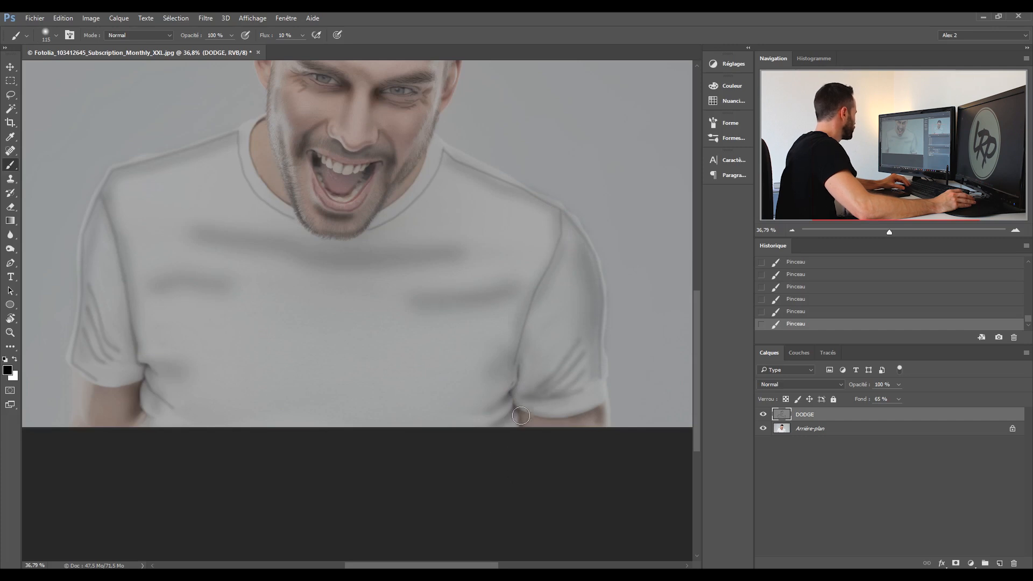
- Set the DODGE layer's blend mode to Lumière tamisée and toggle its visibility to compare the portrait with and without it
{"action": "left_click_drag", "start_coordinate": [335, 209], "coordinate": [416, 349]}
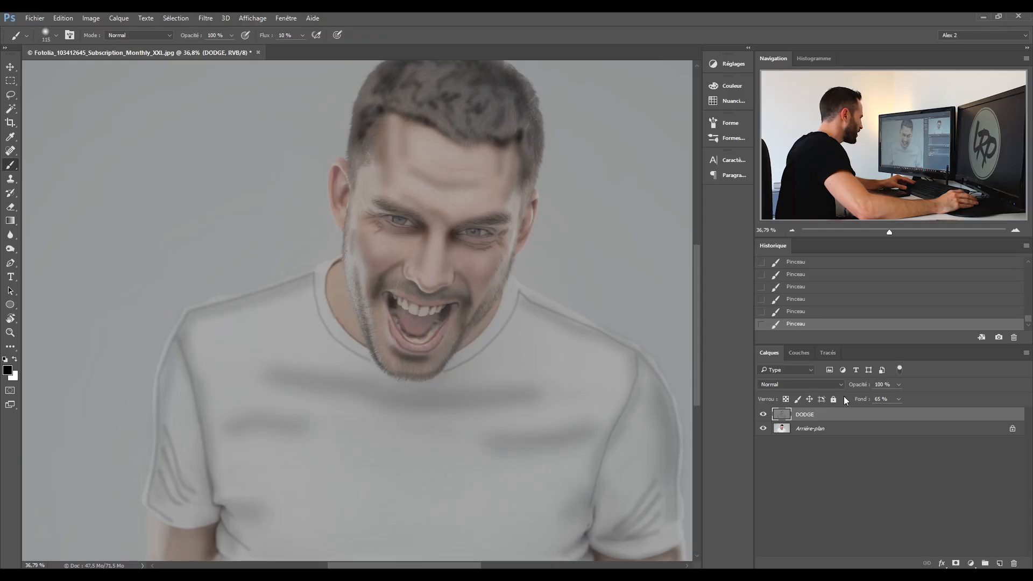
{"action": "left_click", "coordinate": [829, 385]}
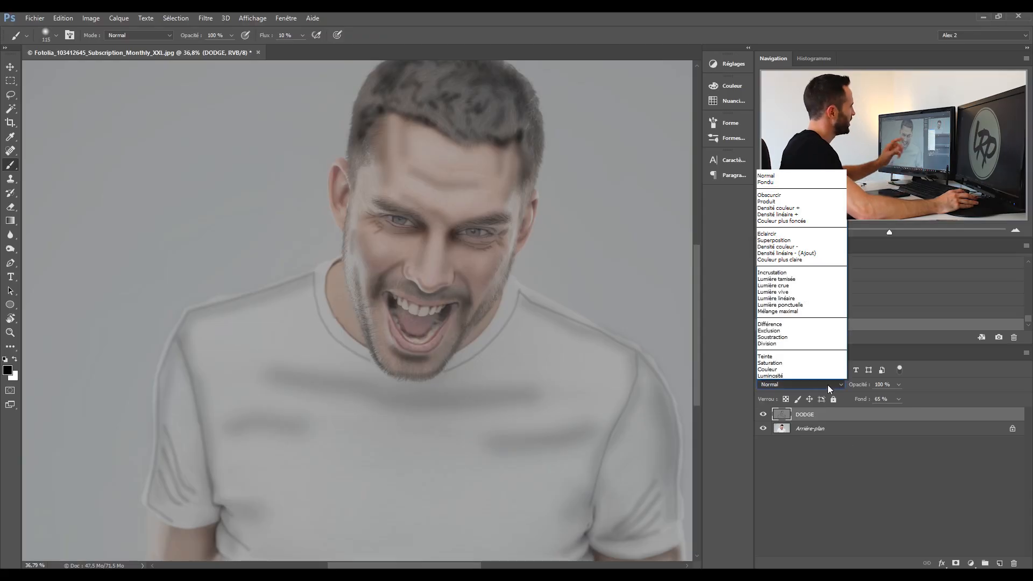
{"action": "left_click", "coordinate": [813, 280]}
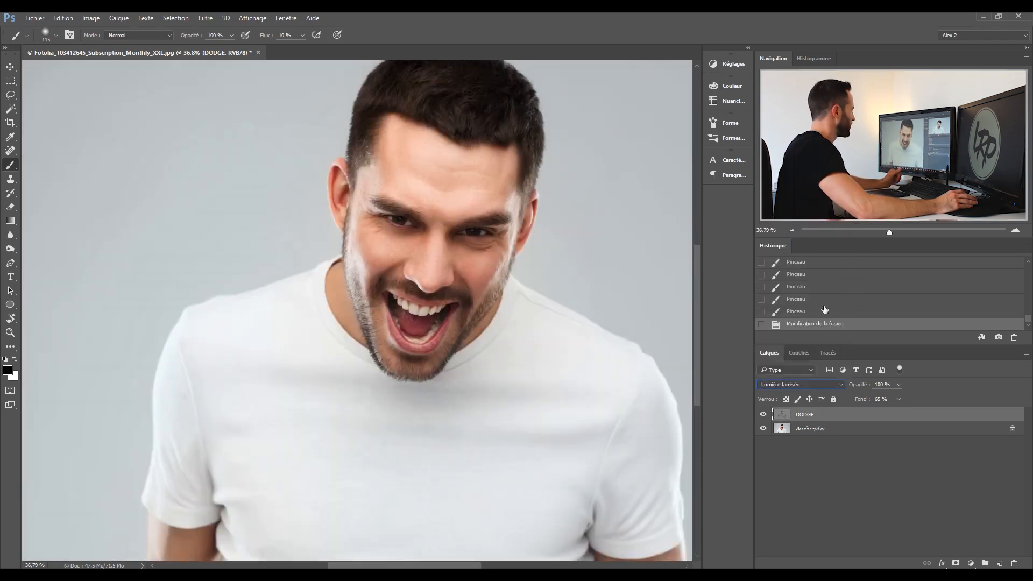
{"action": "left_click", "coordinate": [792, 231]}
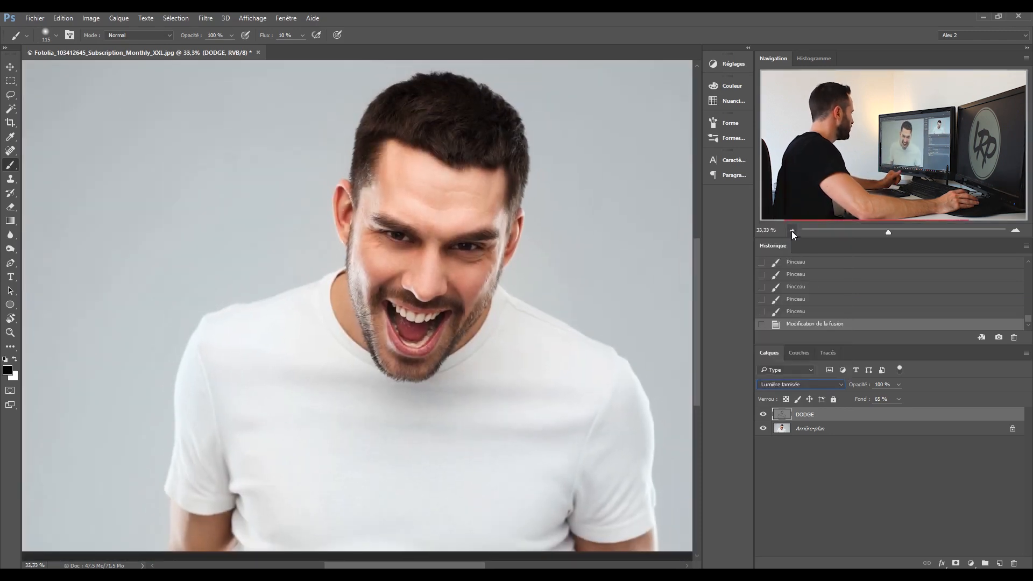
{"action": "left_click", "coordinate": [764, 416]}
{"action": "left_click", "coordinate": [764, 415]}
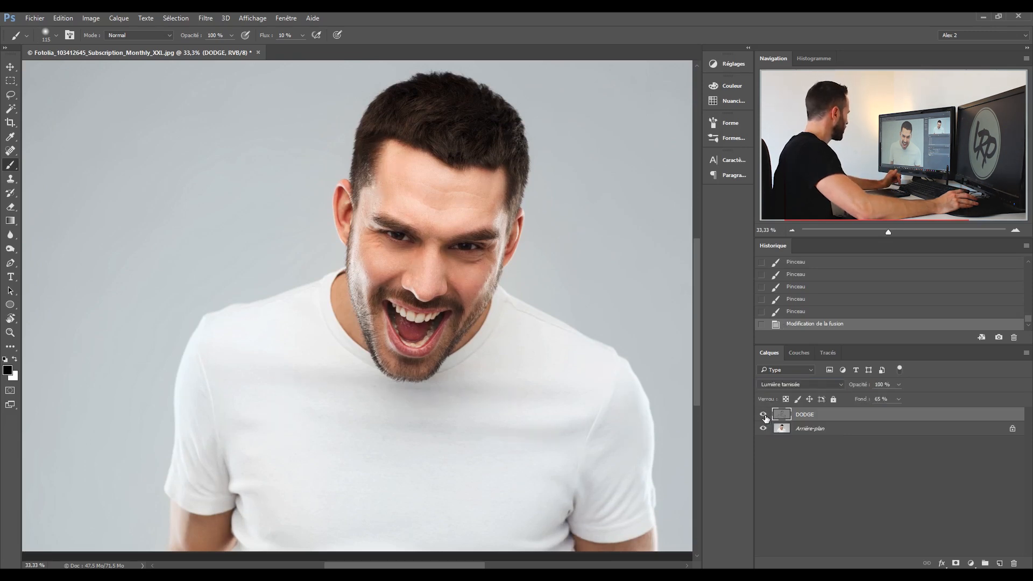
{"action": "left_click", "coordinate": [764, 416]}
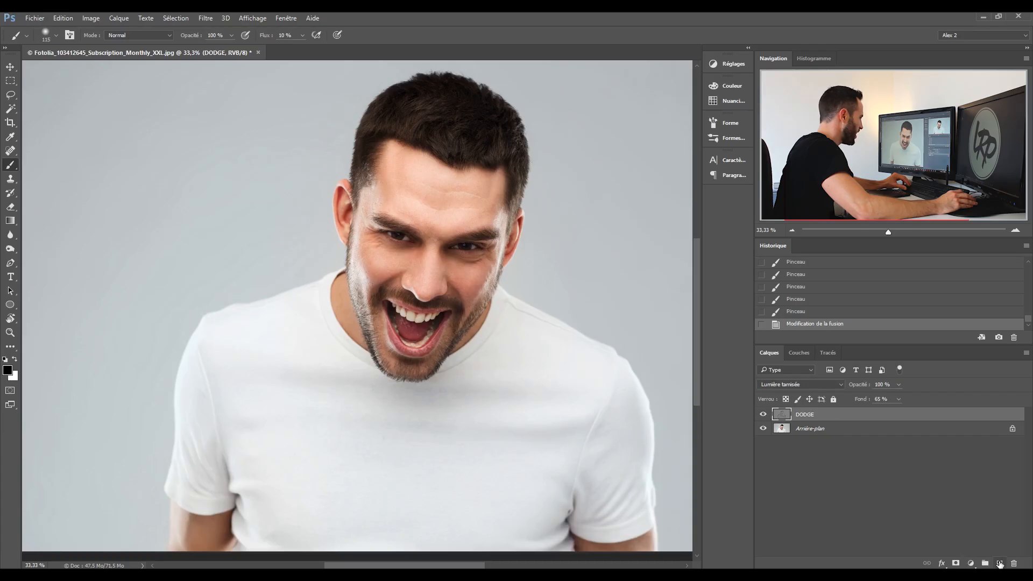
- Create a new layer above DODGE and fill it with 50% gris in Normal mode at 100% opacity
{"action": "left_click", "coordinate": [1000, 564]}
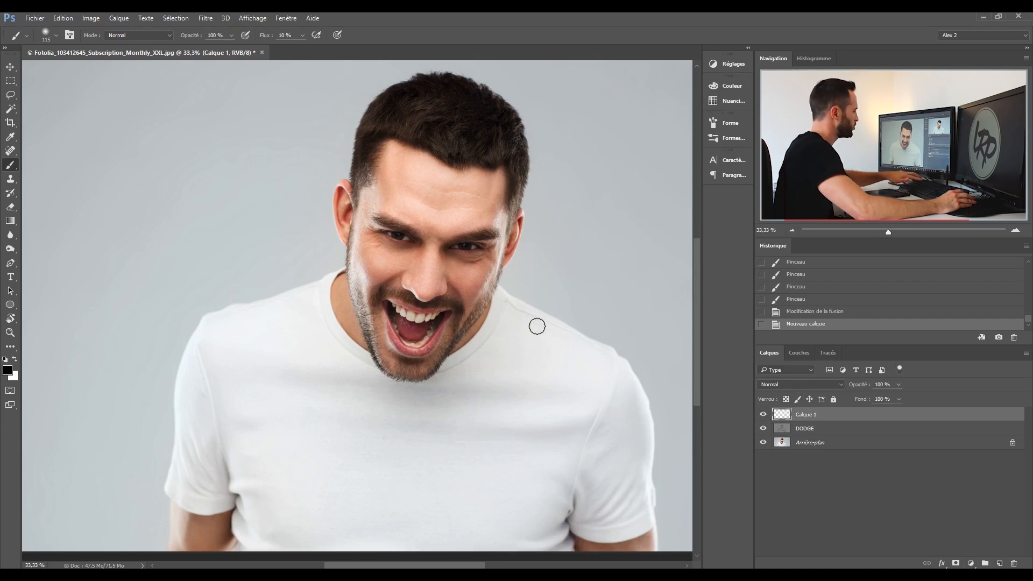
{"action": "key", "text": "shift+F5"}
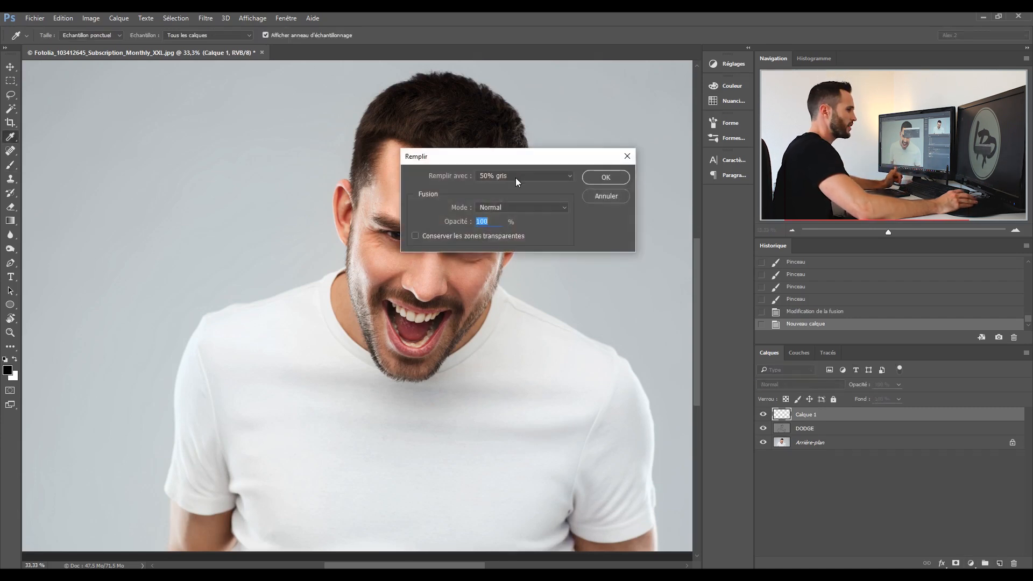
{"action": "left_click", "coordinate": [556, 173]}
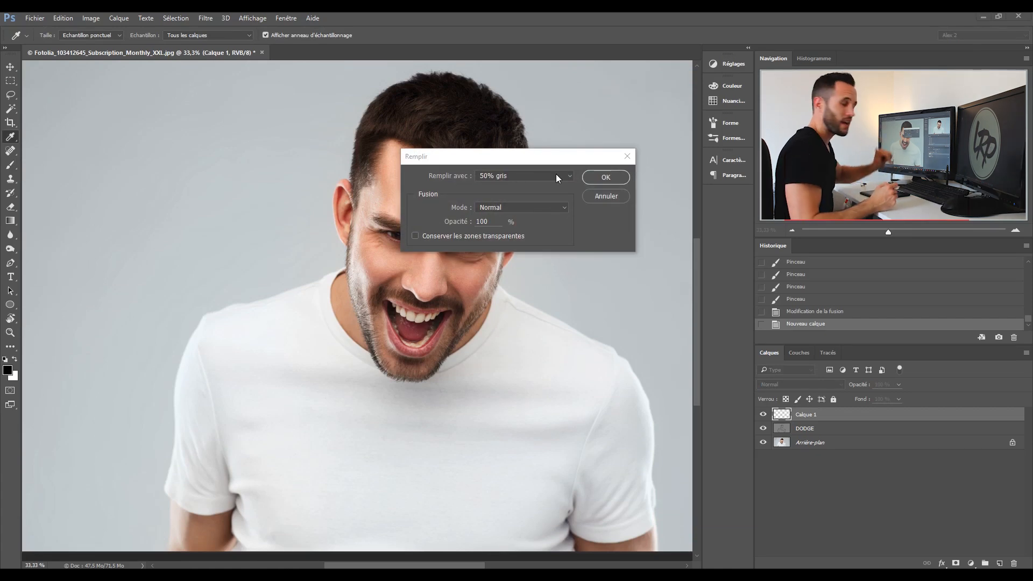
{"action": "left_click", "coordinate": [604, 180]}
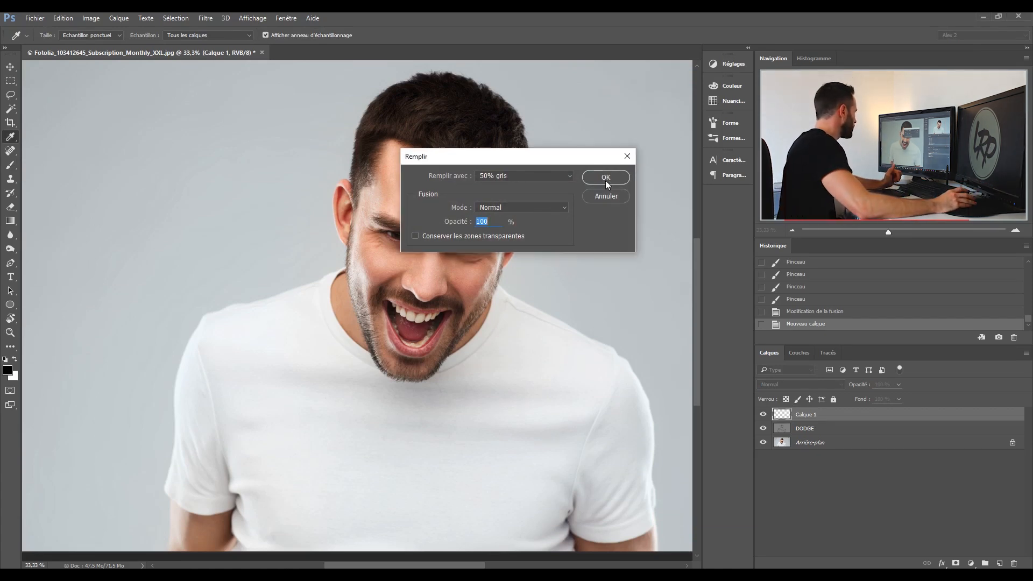
{"action": "left_click", "coordinate": [605, 180]}
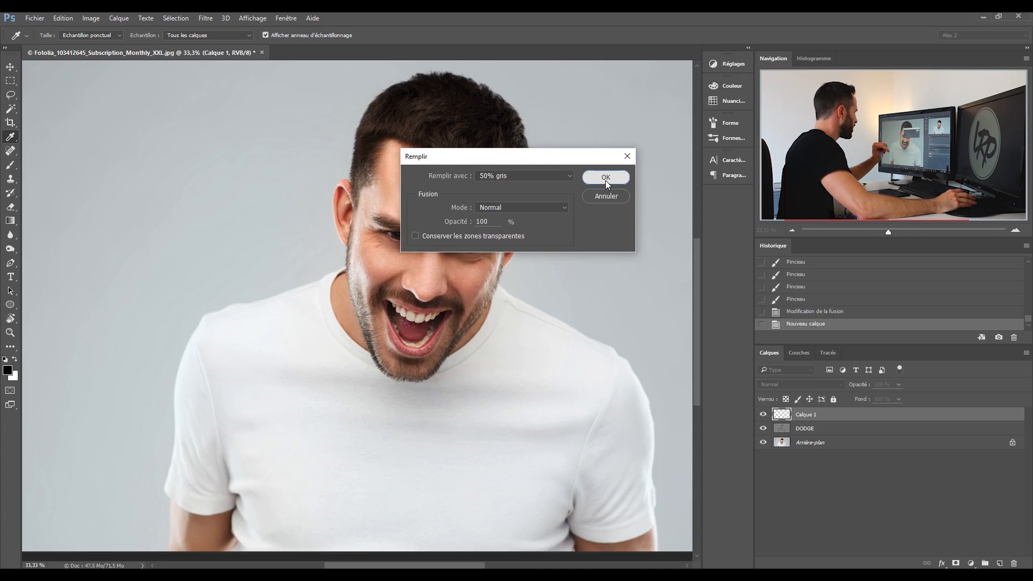
- Lower the new gray layer's fill to 63% and make white the foreground colour
{"action": "left_click_drag", "start_coordinate": [880, 410], "coordinate": [878, 415]}
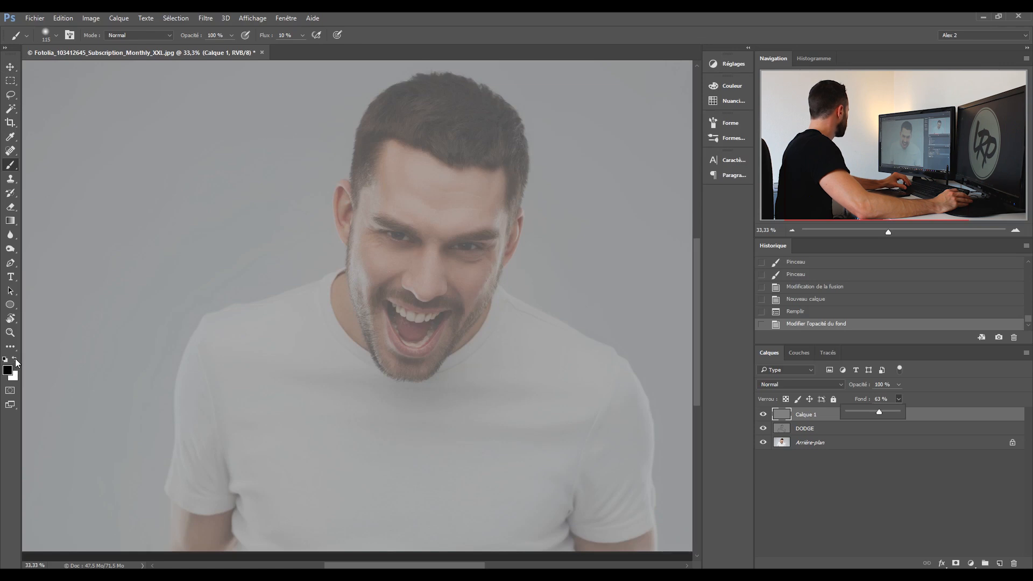
{"action": "left_click", "coordinate": [500, 27]}
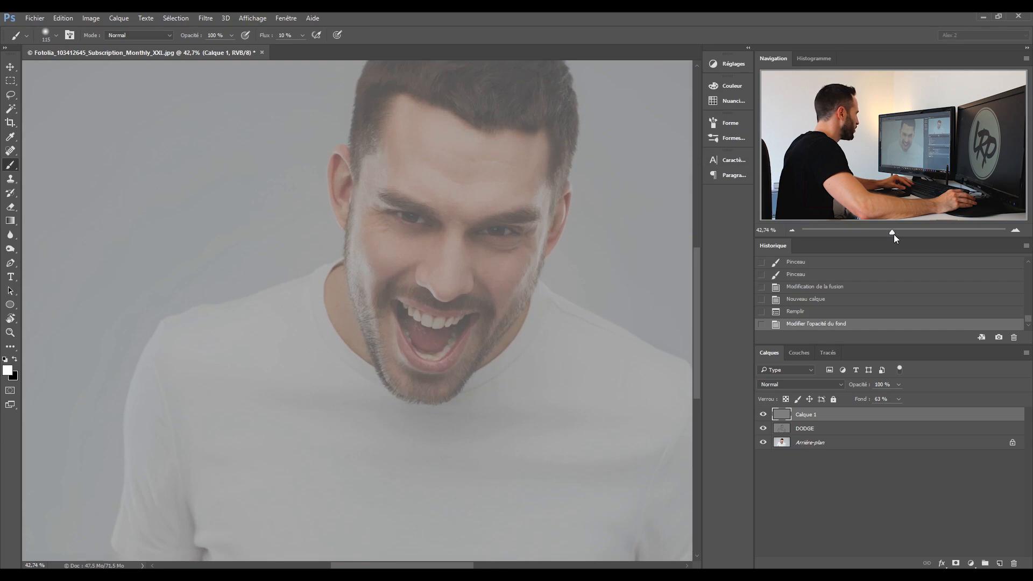
- Paint white highlights on the man's right temple, cheek and jaw edge and down the nose bridge, reducing the brush to 73 px
{"action": "left_click_drag", "start_coordinate": [893, 234], "coordinate": [899, 232]}
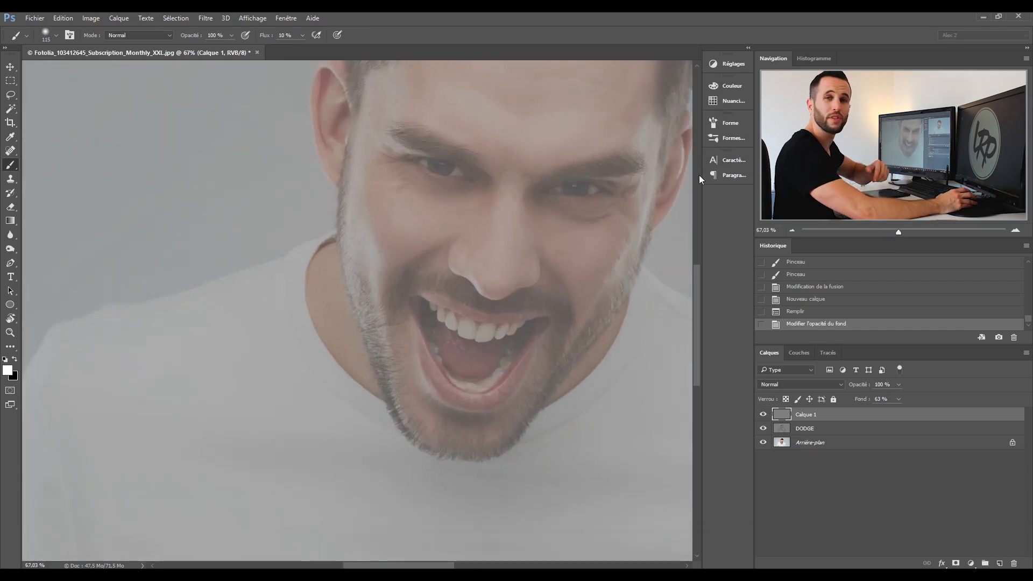
{"action": "scroll", "coordinate": [393, 127], "scroll_direction": "up", "scroll_amount": 3}
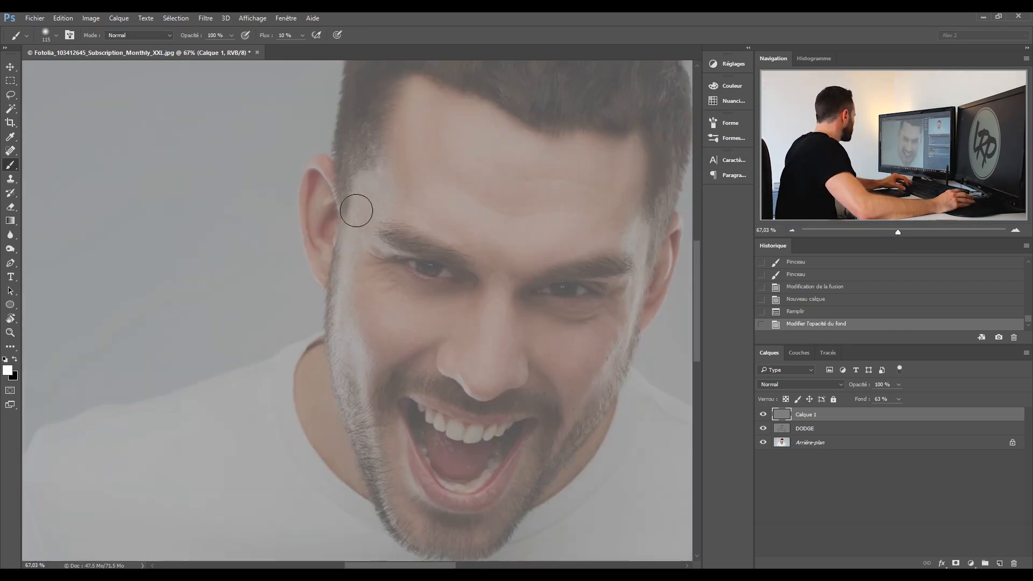
{"action": "mouse_move", "coordinate": [379, 169]}
{"action": "left_mouse_down"}
{"action": "mouse_move", "coordinate": [387, 213]}
{"action": "mouse_move", "coordinate": [359, 238]}
{"action": "mouse_move", "coordinate": [363, 186]}
{"action": "mouse_move", "coordinate": [344, 212]}
{"action": "left_mouse_up"}
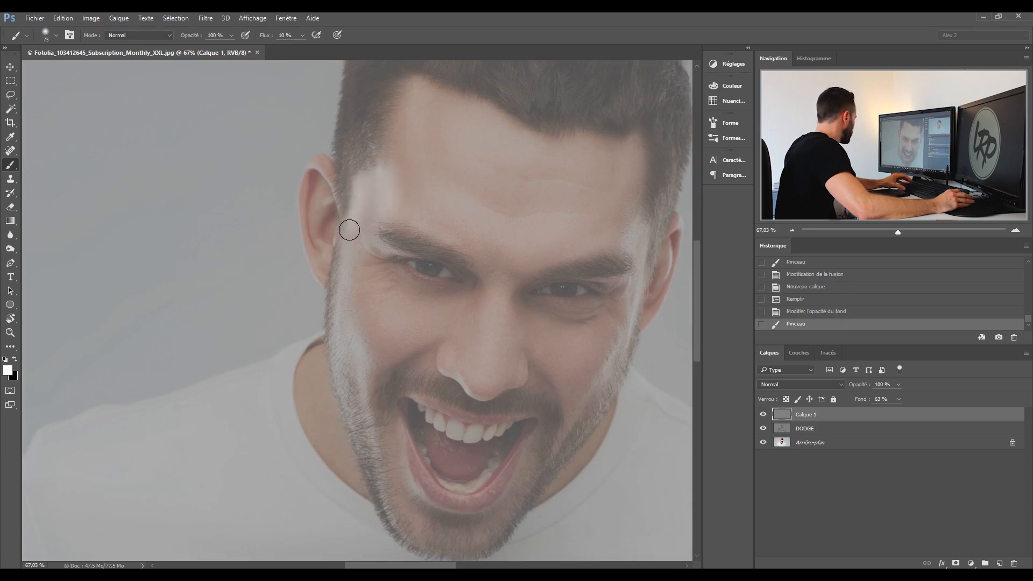
{"action": "left_click_drag", "start_coordinate": [367, 385], "coordinate": [371, 452]}
{"action": "mouse_move", "coordinate": [334, 293]}
{"action": "left_mouse_down"}
{"action": "mouse_move", "coordinate": [337, 353]}
{"action": "mouse_move", "coordinate": [366, 418]}
{"action": "left_mouse_up"}
{"action": "left_click_drag", "start_coordinate": [498, 278], "coordinate": [496, 318]}
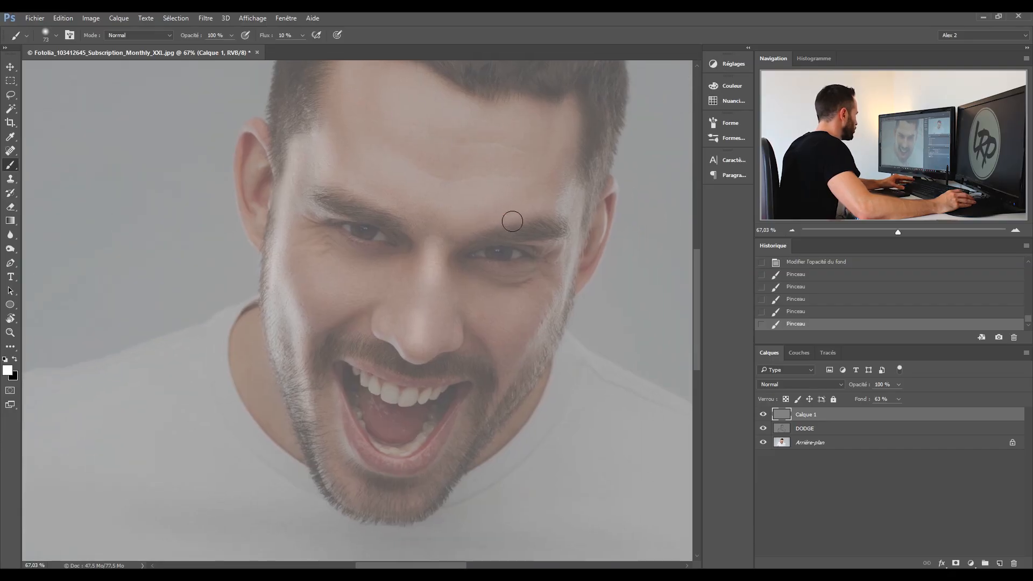
- Paint white highlights down the man's left temple, cheek and bearded jaw, refining the edge with a brush reduced to 26 px
{"action": "mouse_move", "coordinate": [570, 260]}
{"action": "left_mouse_down"}
{"action": "mouse_move", "coordinate": [541, 340]}
{"action": "mouse_move", "coordinate": [502, 390]}
{"action": "left_mouse_up"}
{"action": "right_click", "coordinate": [553, 338], "text": "alt"}
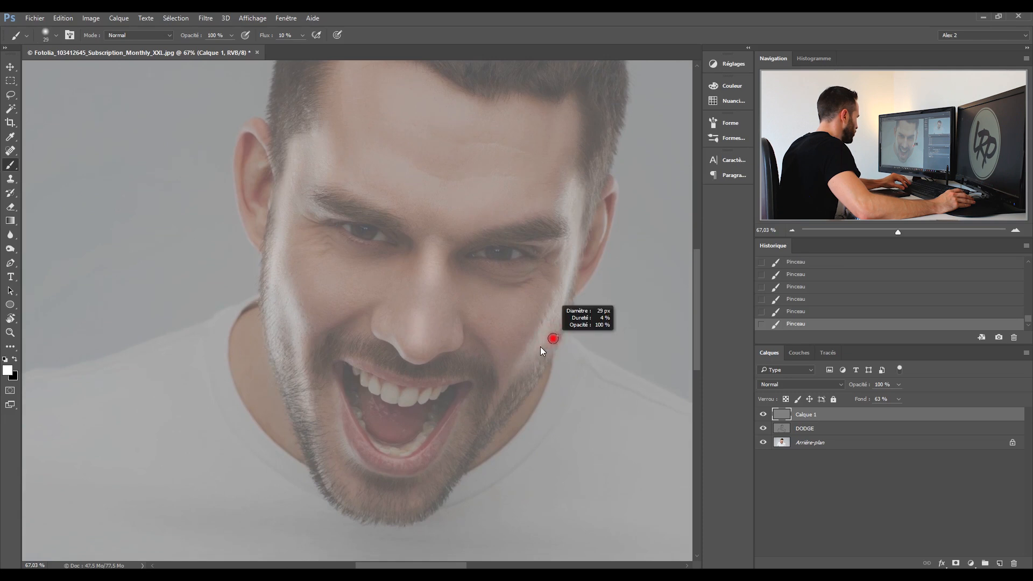
{"action": "left_click_drag", "start_coordinate": [541, 351], "coordinate": [574, 278]}
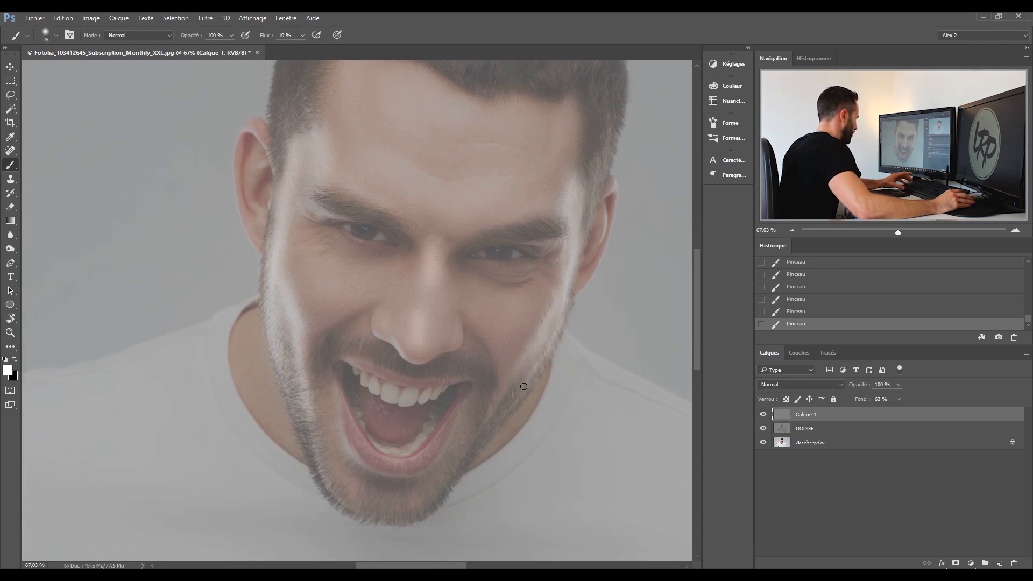
{"action": "scroll", "coordinate": [496, 430], "scroll_direction": "down", "scroll_amount": 3}
{"action": "scroll", "coordinate": [496, 431], "scroll_direction": "left", "scroll_amount": 2}
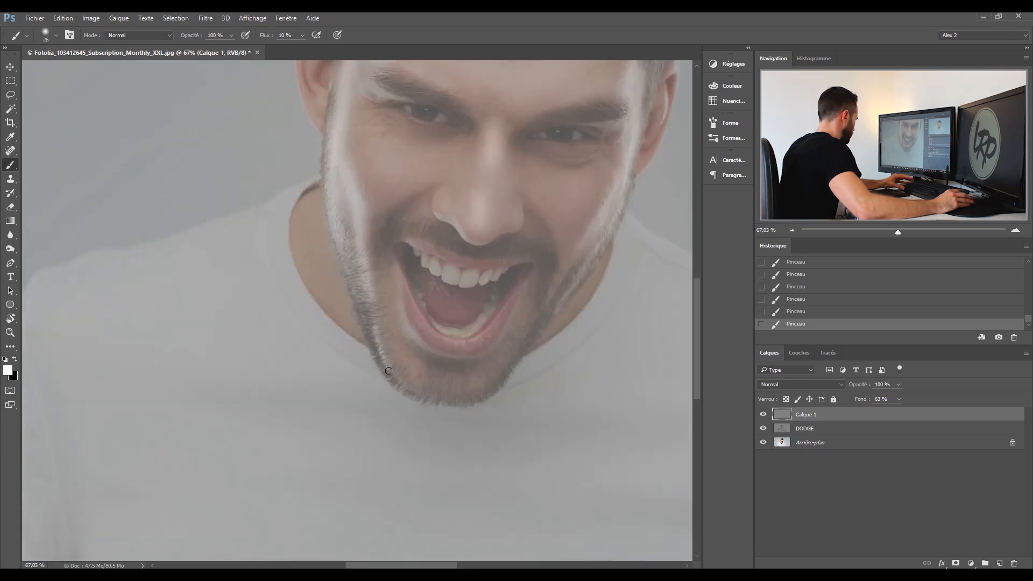
- Paint soft white highlights down the upper forehead and across the brow area with a larger brush
{"action": "scroll", "coordinate": [449, 377], "scroll_direction": "up", "scroll_amount": 3}
{"action": "scroll", "coordinate": [448, 376], "scroll_direction": "right", "scroll_amount": 1}
{"action": "right_click", "coordinate": [399, 177], "text": "alt"}
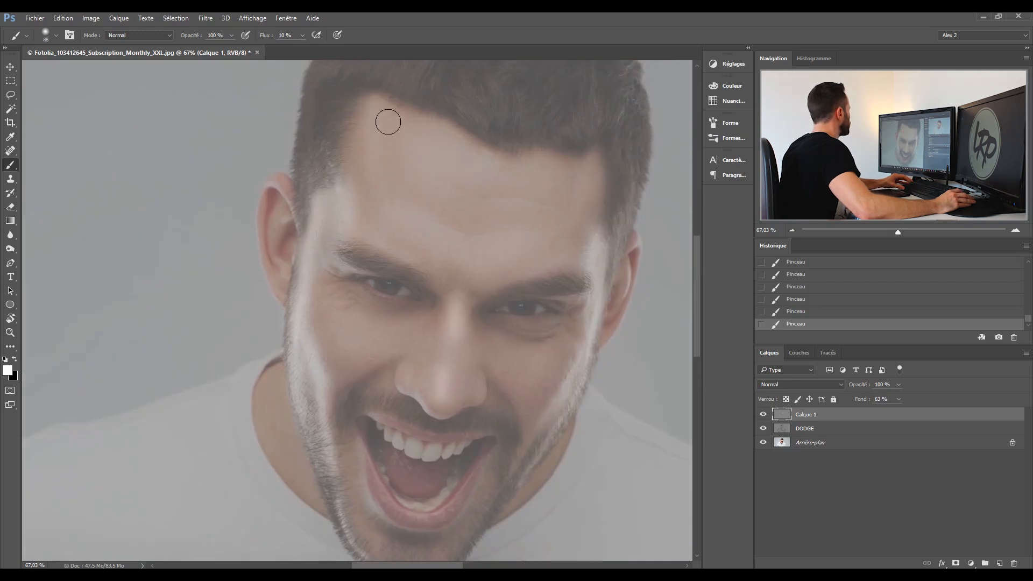
{"action": "left_click_drag", "start_coordinate": [378, 132], "coordinate": [527, 161]}
{"action": "key", "text": "ctrl+z"}
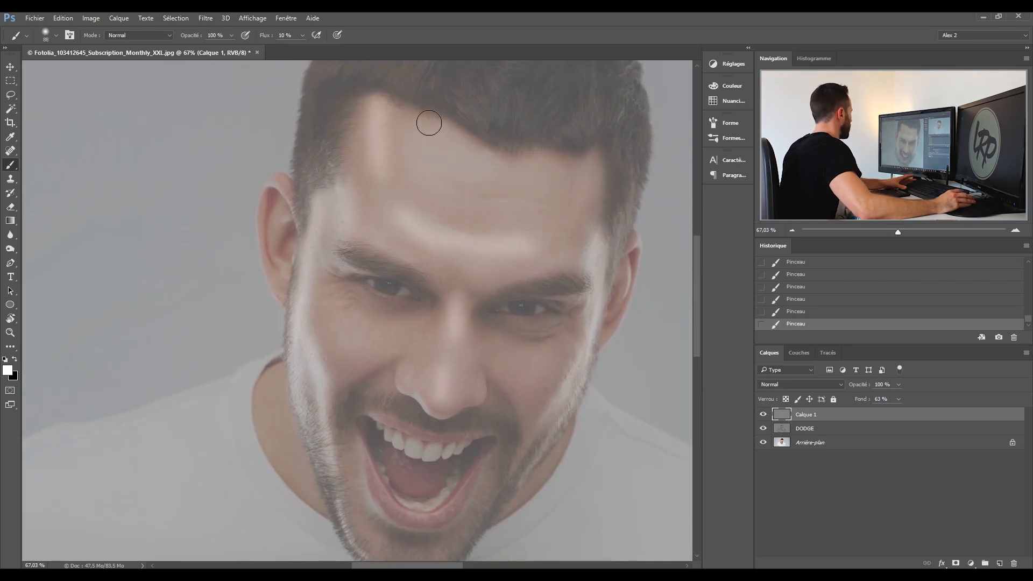
{"action": "left_click_drag", "start_coordinate": [429, 120], "coordinate": [514, 285]}
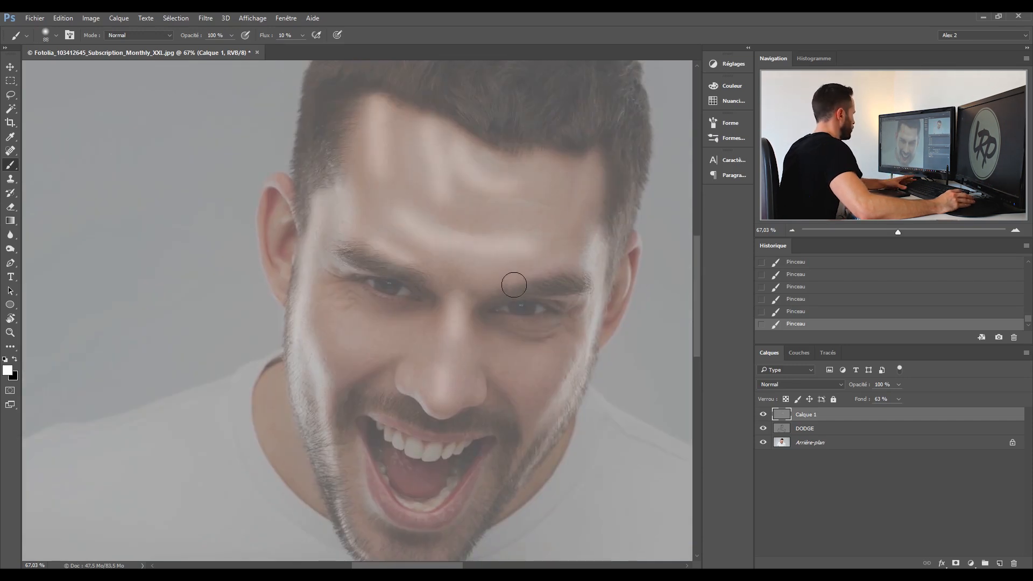
- Trace the forehead wrinkles with thin white highlights using a 22 px brush
{"action": "left_click", "coordinate": [1016, 231]}
{"action": "left_click", "coordinate": [1016, 230]}
{"action": "left_click_drag", "start_coordinate": [525, 233], "coordinate": [219, 398]}
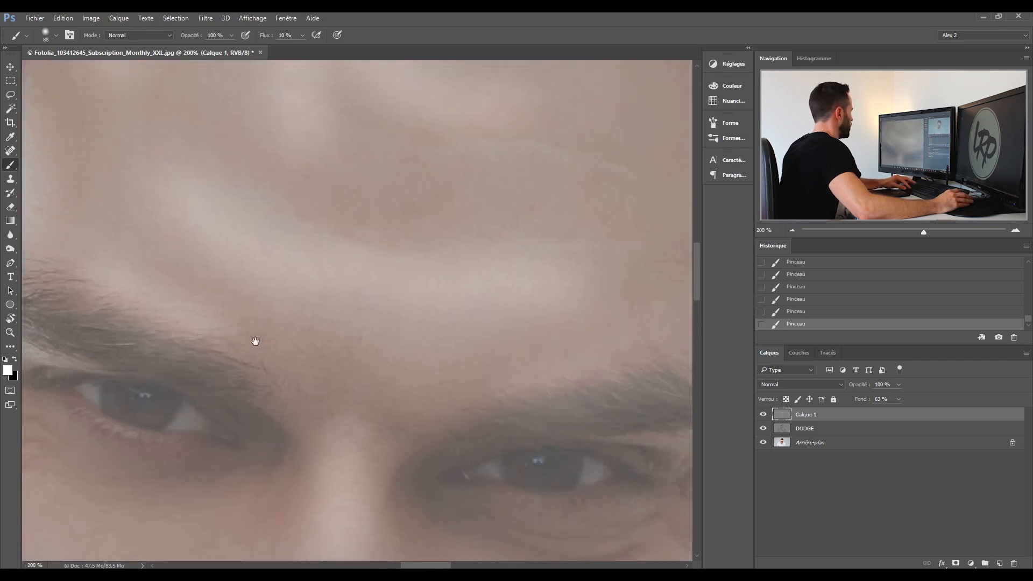
{"action": "left_click", "coordinate": [792, 230]}
{"action": "left_click", "coordinate": [792, 230]}
{"action": "left_click_drag", "start_coordinate": [419, 261], "coordinate": [408, 271]}
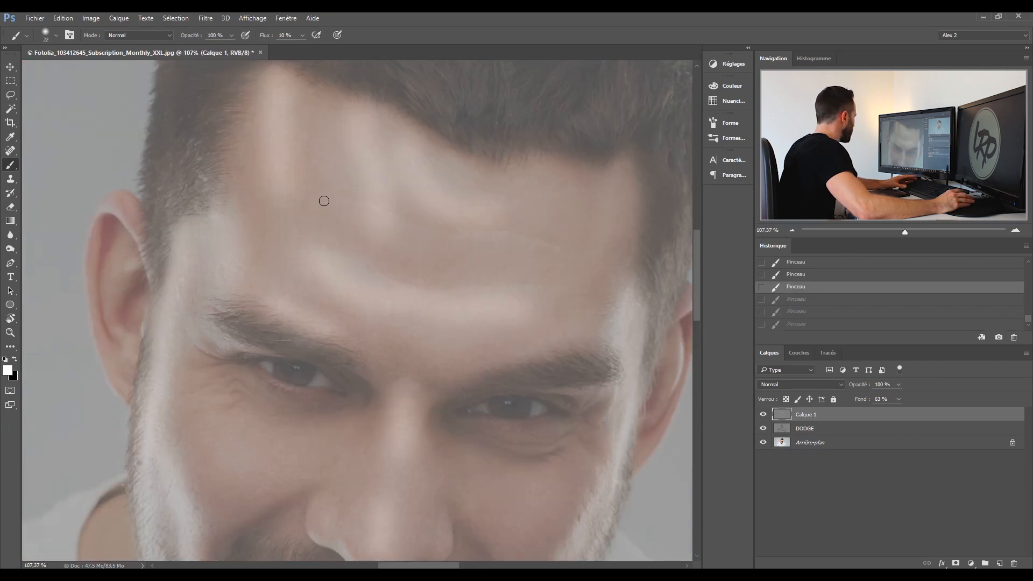
{"action": "left_click_drag", "start_coordinate": [363, 203], "coordinate": [408, 220]}
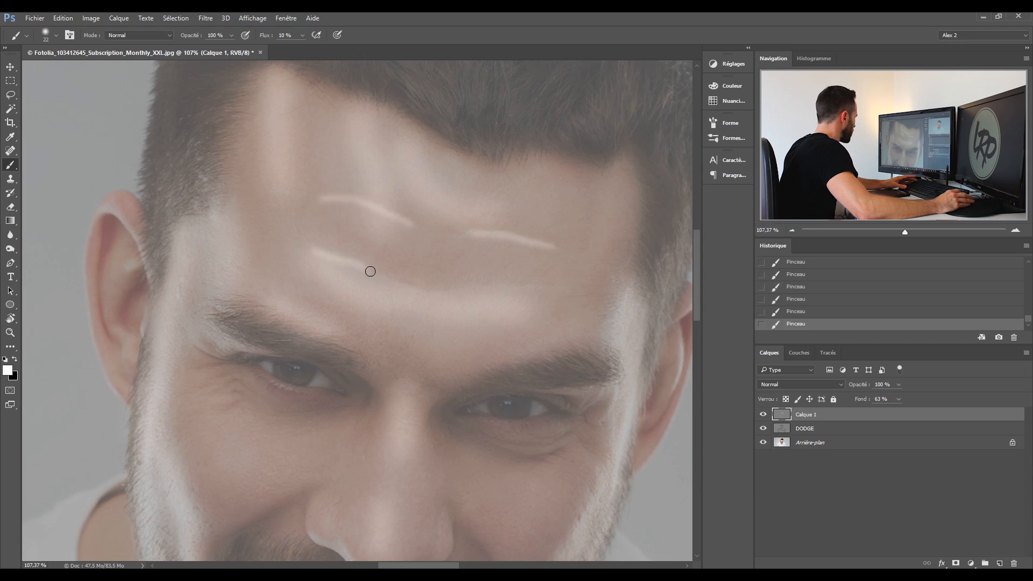
{"action": "left_click_drag", "start_coordinate": [460, 296], "coordinate": [544, 291]}
- Paint fine white lines along the man's left lower eyelid and the folds beneath the eye with a 5 px brush
{"action": "left_click_drag", "start_coordinate": [549, 369], "coordinate": [506, 229]}
{"action": "left_click", "coordinate": [1016, 231]}
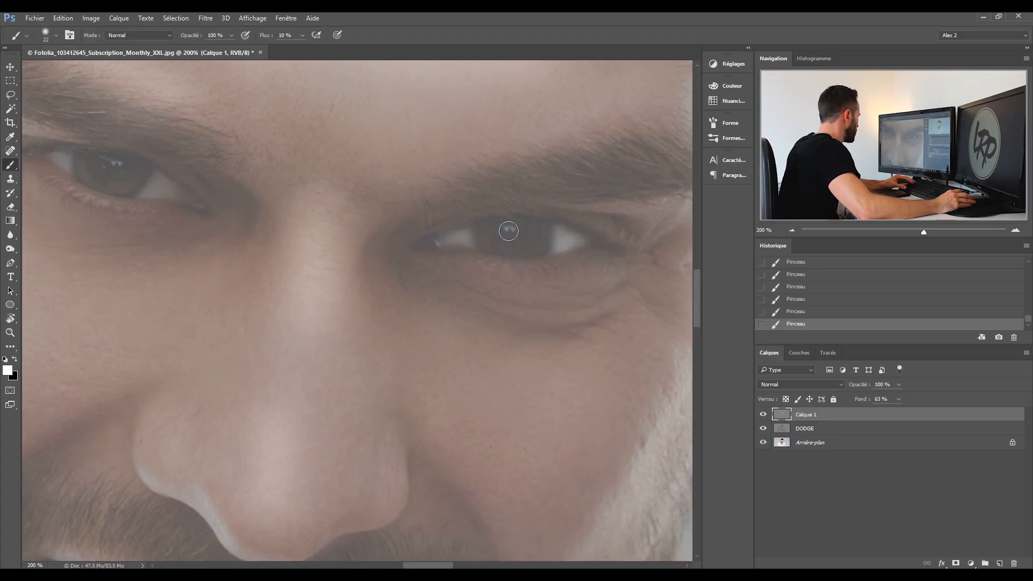
{"action": "left_click_drag", "start_coordinate": [279, 215], "coordinate": [323, 226]}
{"action": "key", "text": "bracketleft"}
{"action": "key", "text": "bracketleft"}
{"action": "key", "text": "bracketleft"}
{"action": "key", "text": "bracketleft"}
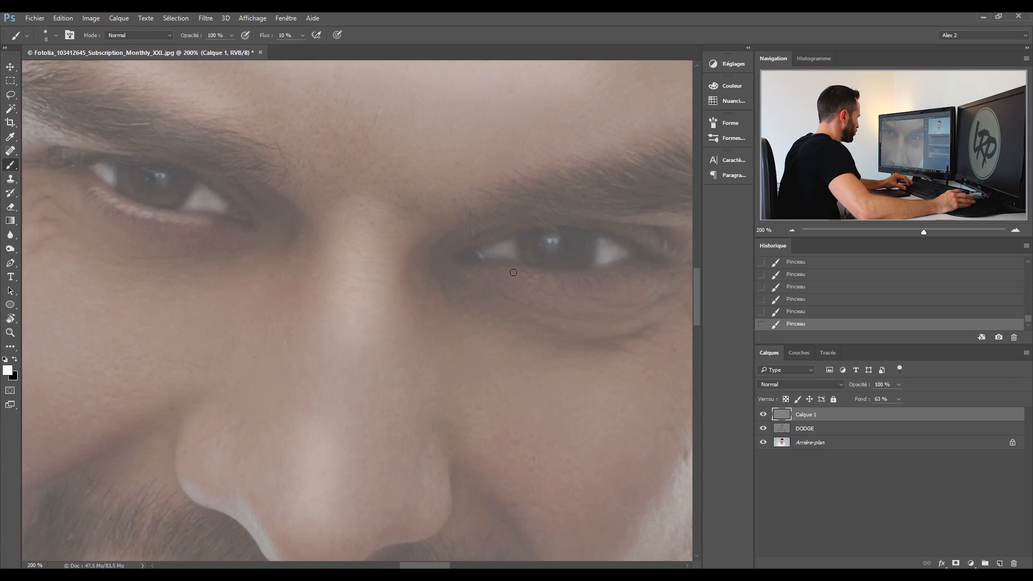
{"action": "left_click_drag", "start_coordinate": [629, 342], "coordinate": [543, 318]}
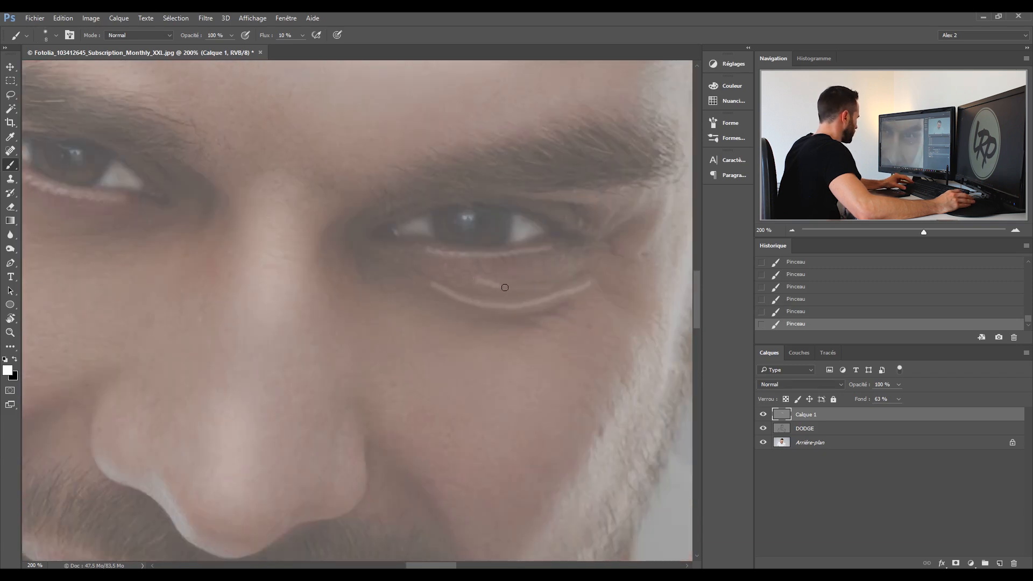
- Enlarge the brush to 14 px and add white highlights to the man's left upper eyelid and outer eye corner
{"action": "key", "text": "bracketright"}
{"action": "key", "text": "bracketright"}
{"action": "key", "text": "bracketright"}
{"action": "mouse_move", "coordinate": [388, 239]}
{"action": "left_mouse_down"}
{"action": "mouse_move", "coordinate": [482, 249]}
{"action": "mouse_move", "coordinate": [548, 230]}
{"action": "mouse_move", "coordinate": [477, 228]}
{"action": "mouse_move", "coordinate": [541, 215]}
{"action": "left_mouse_up"}
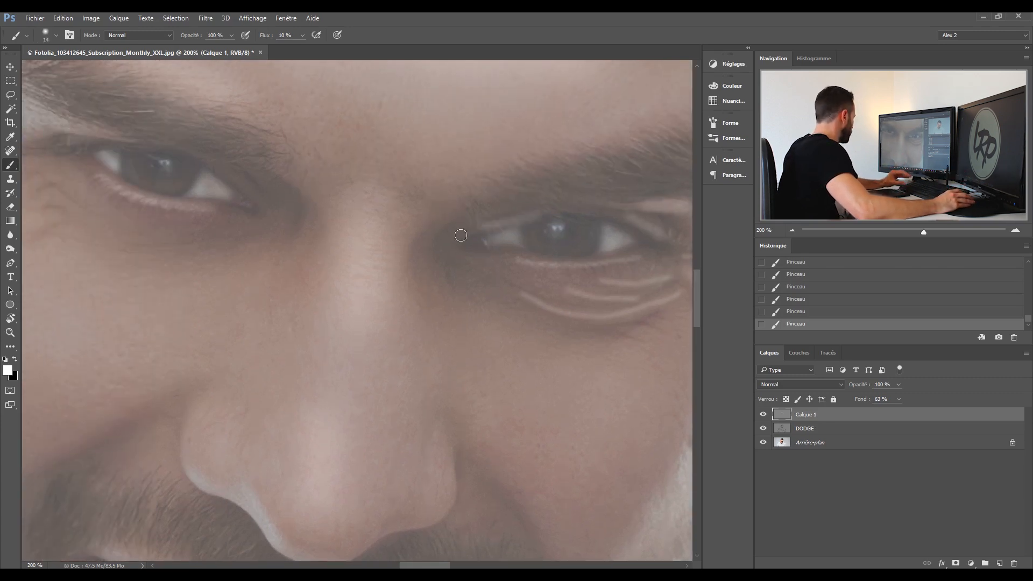
- Paint white highlights along the nostril's lower edge and on the tip of the nose
{"action": "left_click_drag", "start_coordinate": [424, 438], "coordinate": [451, 220]}
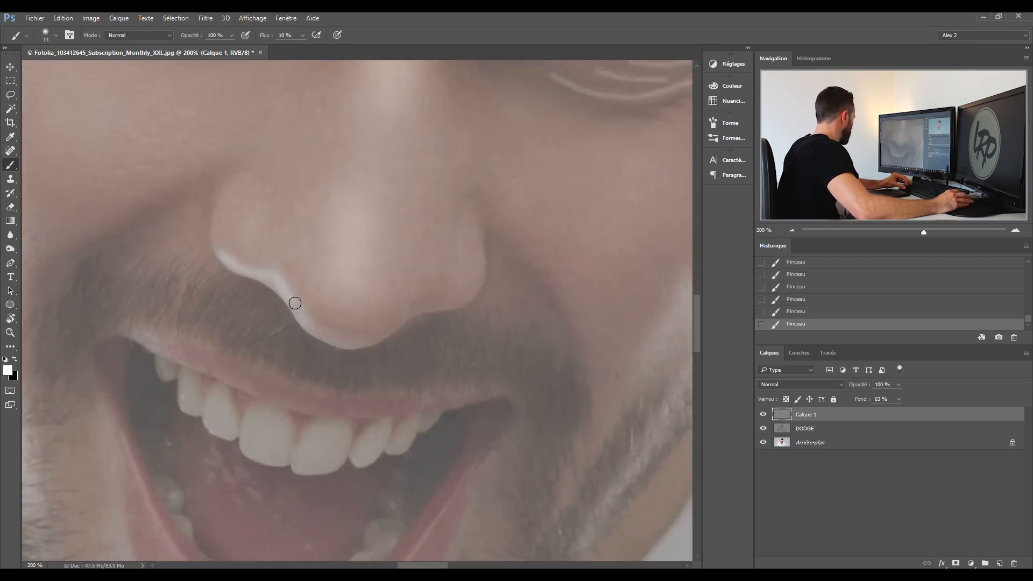
{"action": "mouse_move", "coordinate": [288, 284]}
{"action": "left_mouse_down"}
{"action": "mouse_move", "coordinate": [319, 306]}
{"action": "mouse_move", "coordinate": [364, 307]}
{"action": "left_mouse_up"}
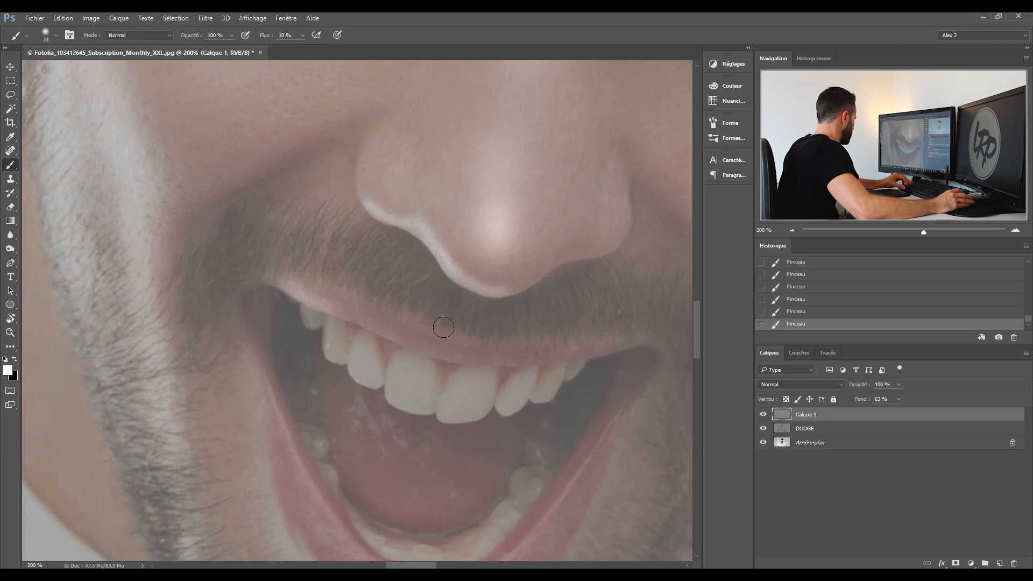
- Highlight the upper lip's edge and the lower lip's rim and creases in white with a brush of about 17 px
{"action": "mouse_move", "coordinate": [307, 290]}
{"action": "left_mouse_down"}
{"action": "mouse_move", "coordinate": [392, 302]}
{"action": "mouse_move", "coordinate": [500, 339]}
{"action": "mouse_move", "coordinate": [673, 343]}
{"action": "left_mouse_up"}
{"action": "scroll", "coordinate": [412, 375], "scroll_direction": "down", "scroll_amount": 3}
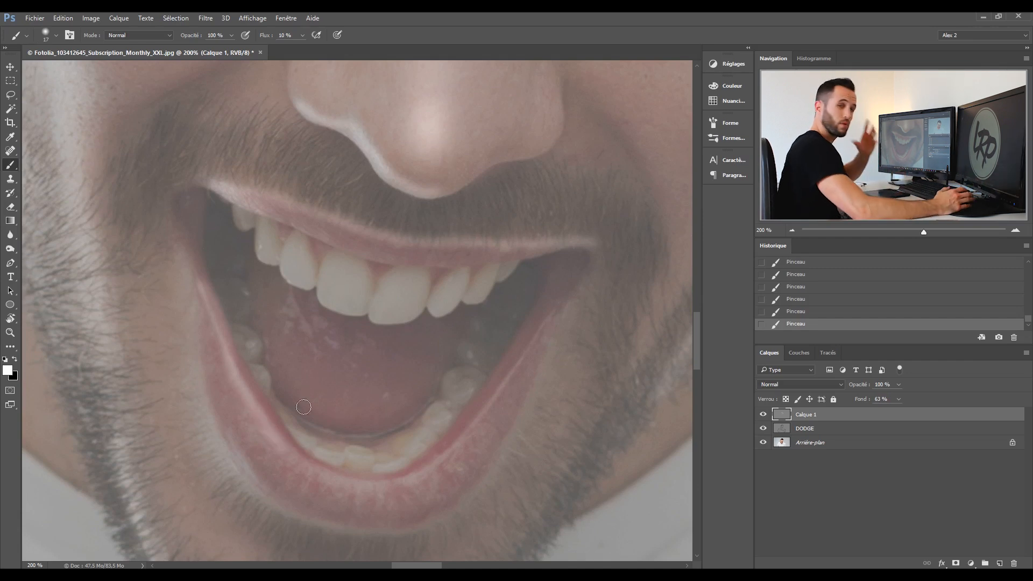
{"action": "scroll", "coordinate": [289, 211], "scroll_direction": "down", "scroll_amount": 5}
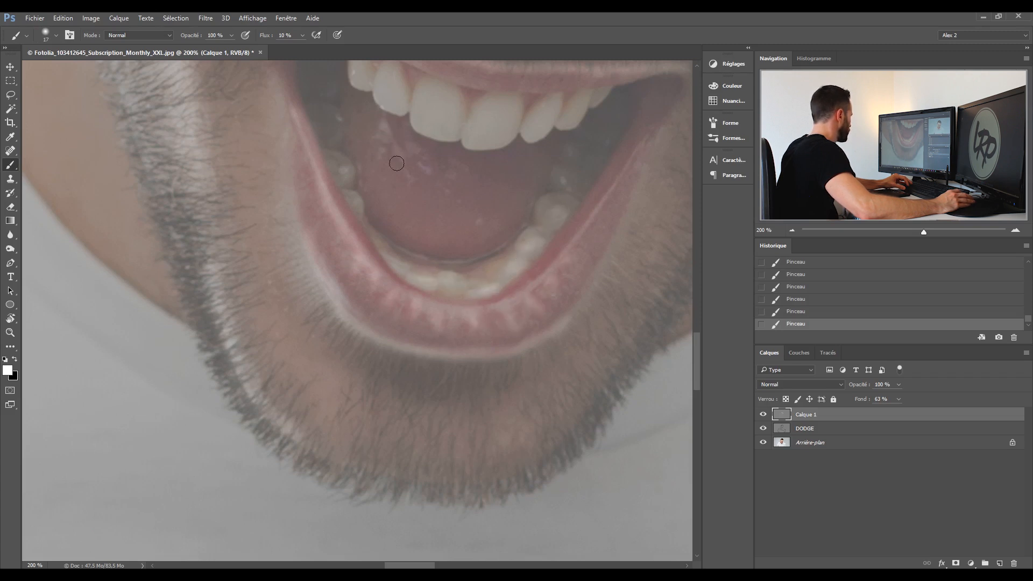
- Paint white highlights across the man's upper teeth
{"action": "scroll", "coordinate": [401, 174], "scroll_direction": "up", "scroll_amount": 3}
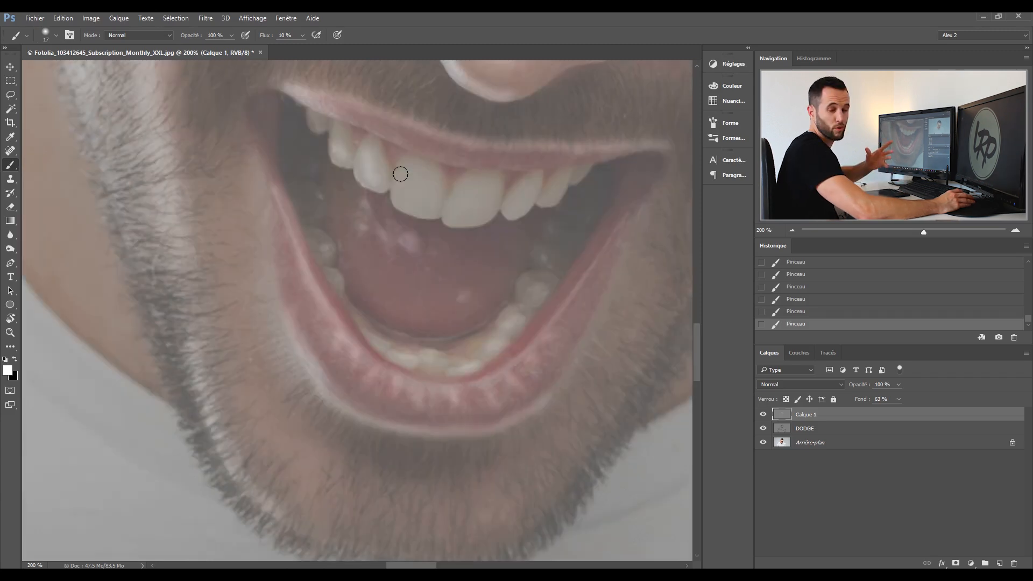
{"action": "left_click_drag", "start_coordinate": [402, 195], "coordinate": [525, 189]}
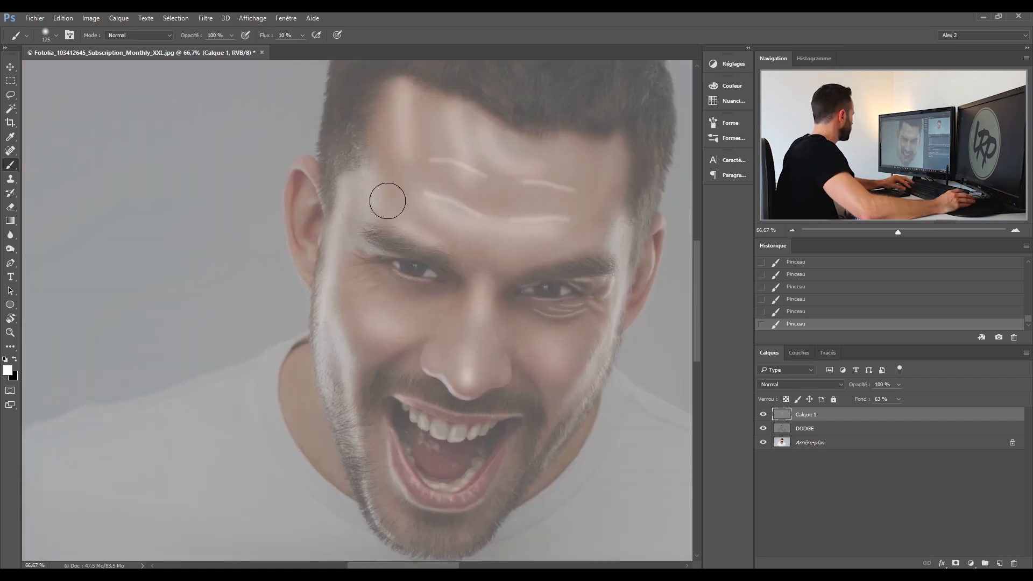
- Reduce the brush size and paint white highlights along the rims of both of the man's ears
{"action": "left_click_drag", "start_coordinate": [407, 127], "coordinate": [421, 281]}
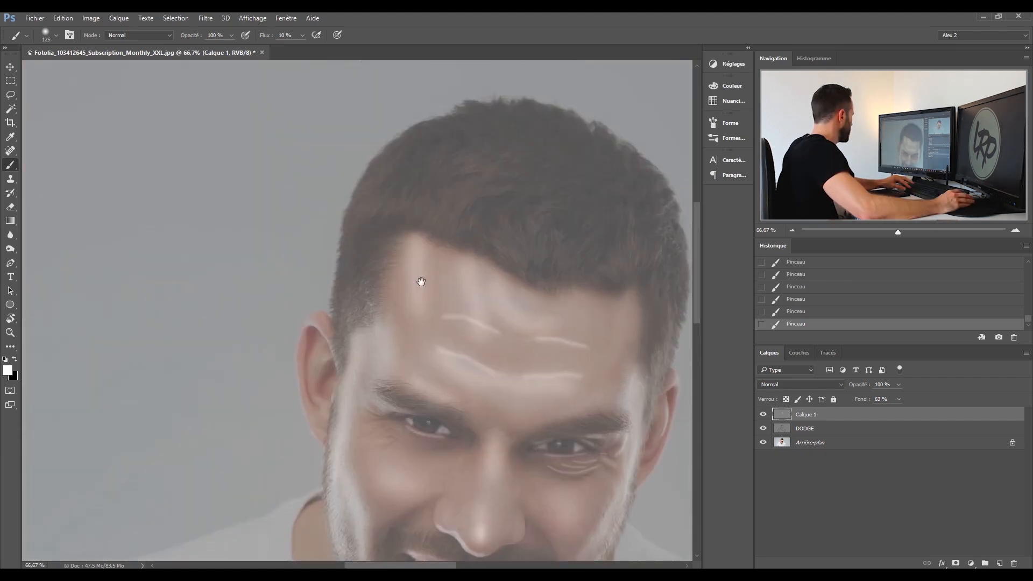
{"action": "left_click_drag", "start_coordinate": [897, 232], "coordinate": [912, 232]}
{"action": "left_click_drag", "start_coordinate": [417, 308], "coordinate": [512, 189]}
{"action": "mouse_move", "coordinate": [408, 284]}
{"action": "left_mouse_down"}
{"action": "mouse_move", "coordinate": [366, 289]}
{"action": "mouse_move", "coordinate": [407, 264]}
{"action": "mouse_move", "coordinate": [371, 312]}
{"action": "mouse_move", "coordinate": [362, 357]}
{"action": "left_mouse_up"}
{"action": "left_click_drag", "start_coordinate": [338, 294], "coordinate": [362, 428]}
{"action": "left_click_drag", "start_coordinate": [581, 365], "coordinate": [270, 327]}
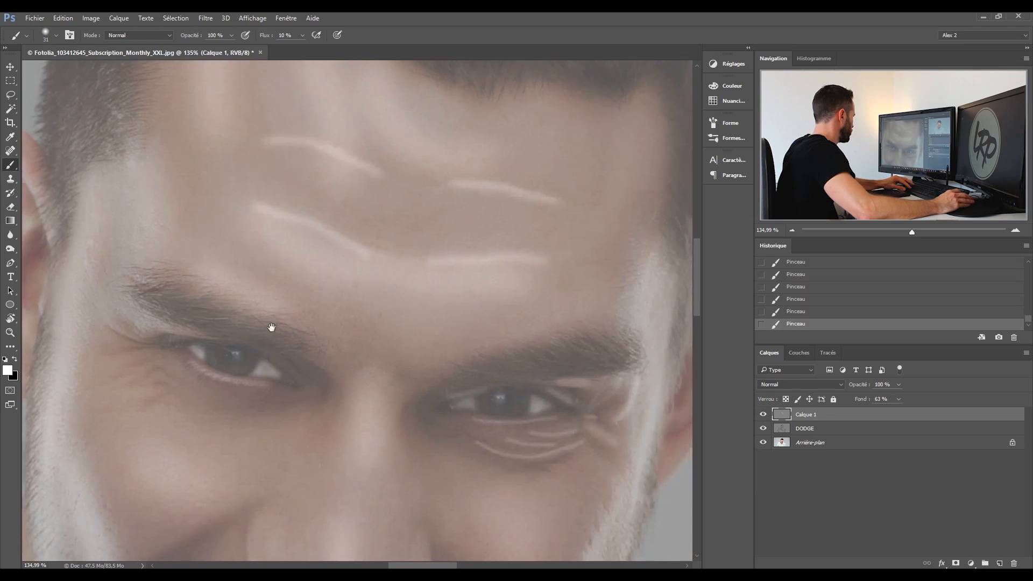
{"action": "key", "text": "bracketleft"}
{"action": "key", "text": "bracketleft"}
{"action": "key", "text": "bracketleft"}
{"action": "left_click_drag", "start_coordinate": [538, 237], "coordinate": [512, 342]}
- Paint short white strands through the man's hair above the forehead and on the crown with a 16 px brush
{"action": "mouse_move", "coordinate": [384, 176]}
{"action": "left_mouse_down"}
{"action": "mouse_move", "coordinate": [524, 302]}
{"action": "mouse_move", "coordinate": [612, 428]}
{"action": "left_mouse_up"}
{"action": "left_click", "coordinate": [791, 231]}
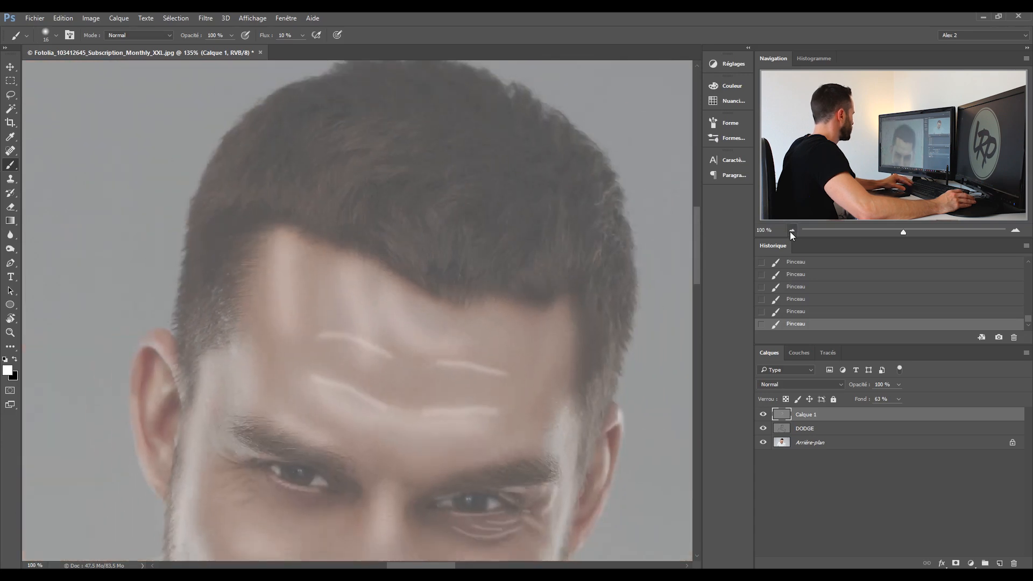
{"action": "left_click", "coordinate": [791, 231]}
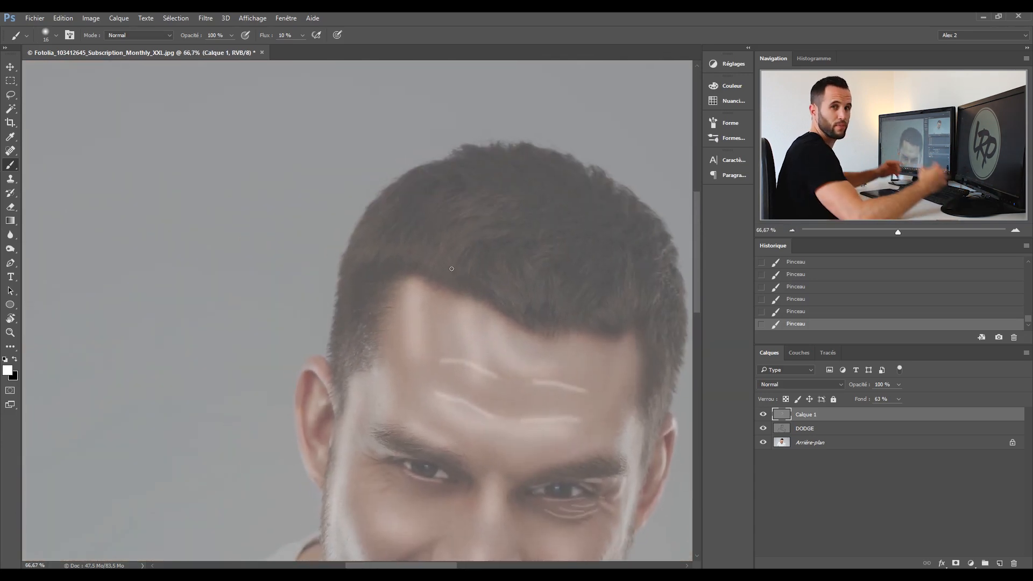
{"action": "left_click", "coordinate": [1016, 230]}
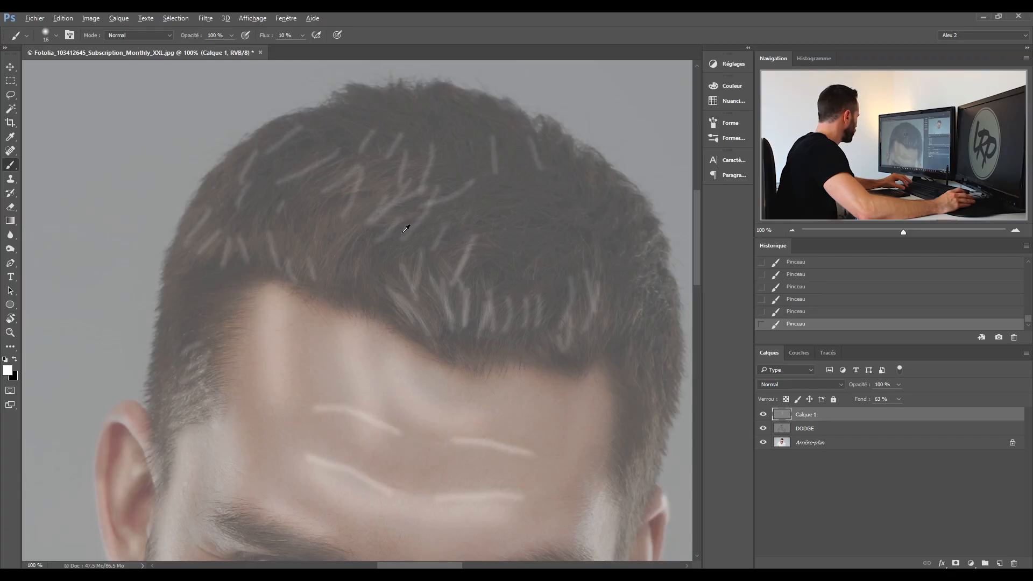
- Enlarge the brush and softly lighten the hair over the fringe, crown and sides in white
{"action": "mouse_move", "coordinate": [427, 240]}
{"action": "left_mouse_down"}
{"action": "mouse_move", "coordinate": [371, 164]}
{"action": "mouse_move", "coordinate": [380, 194]}
{"action": "mouse_move", "coordinate": [425, 225]}
{"action": "left_mouse_up"}
{"action": "mouse_move", "coordinate": [424, 320]}
{"action": "left_mouse_down"}
{"action": "mouse_move", "coordinate": [468, 298]}
{"action": "mouse_move", "coordinate": [523, 309]}
{"action": "left_mouse_up"}
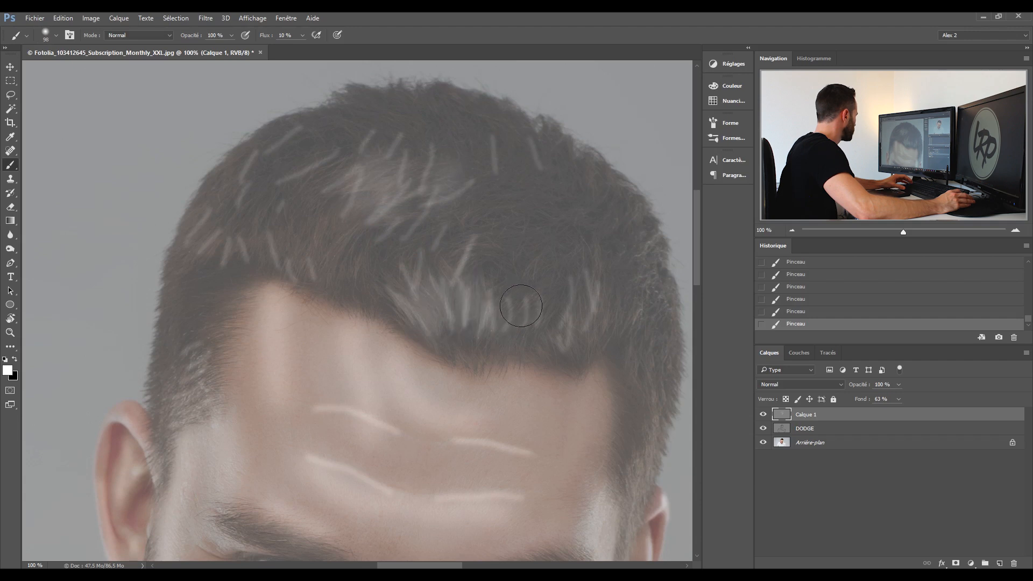
{"action": "left_click_drag", "start_coordinate": [611, 291], "coordinate": [596, 338]}
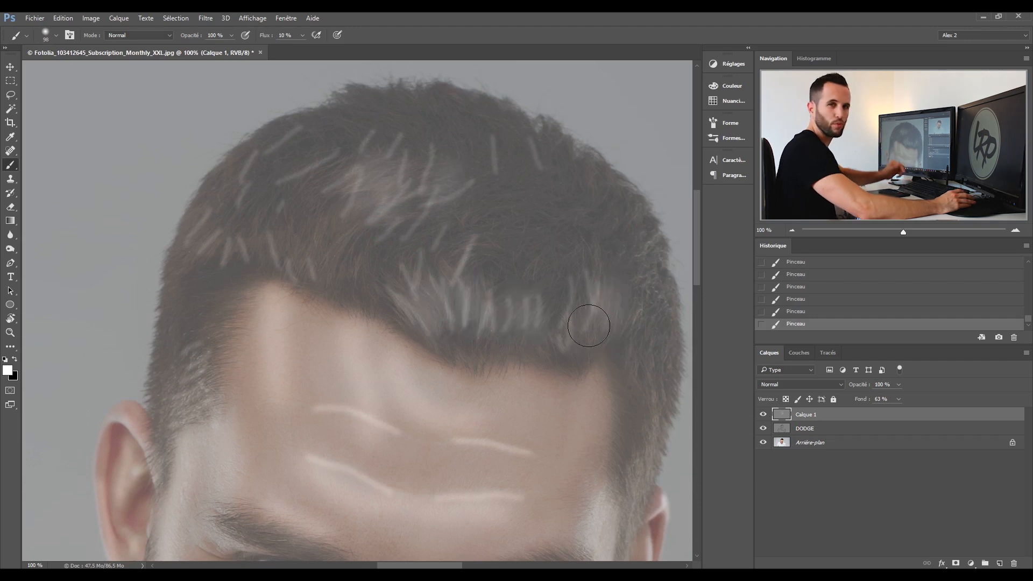
{"action": "left_click_drag", "start_coordinate": [221, 276], "coordinate": [311, 306]}
{"action": "mouse_move", "coordinate": [281, 371]}
{"action": "left_mouse_down"}
{"action": "mouse_move", "coordinate": [253, 376]}
{"action": "mouse_move", "coordinate": [266, 289]}
{"action": "mouse_move", "coordinate": [320, 185]}
{"action": "mouse_move", "coordinate": [360, 161]}
{"action": "mouse_move", "coordinate": [463, 129]}
{"action": "mouse_move", "coordinate": [568, 132]}
{"action": "mouse_move", "coordinate": [634, 157]}
{"action": "left_mouse_up"}
{"action": "left_click_drag", "start_coordinate": [641, 234], "coordinate": [458, 162]}
{"action": "mouse_move", "coordinate": [405, 214]}
{"action": "left_mouse_down"}
{"action": "mouse_move", "coordinate": [425, 214]}
{"action": "mouse_move", "coordinate": [529, 282]}
{"action": "mouse_move", "coordinate": [533, 251]}
{"action": "left_mouse_up"}
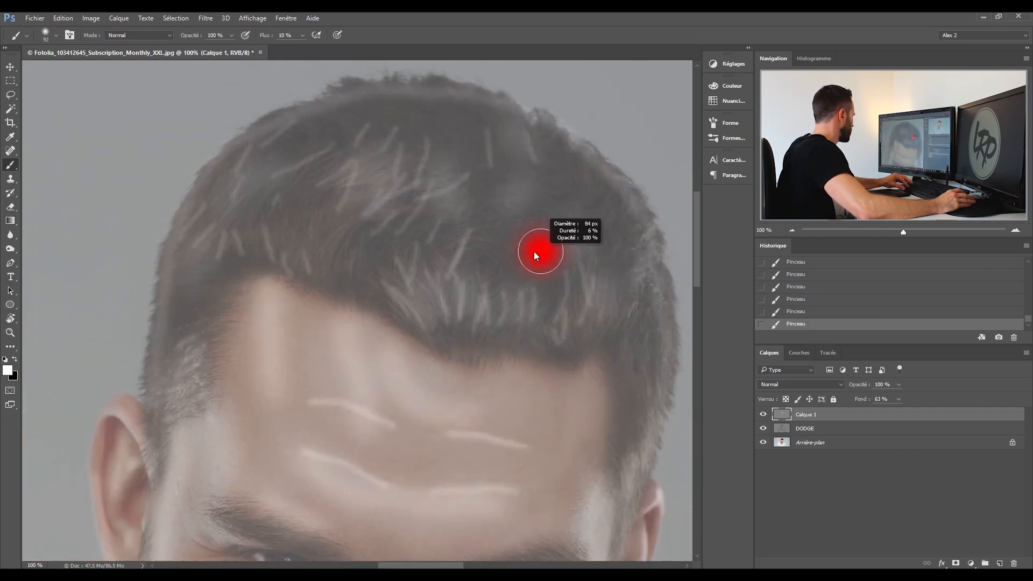
- Paint fine white hairs on the man's left eyebrow with a 10 px brush and lighten the chin beard with a larger one
{"action": "scroll", "coordinate": [452, 280], "scroll_direction": "down", "scroll_amount": 5}
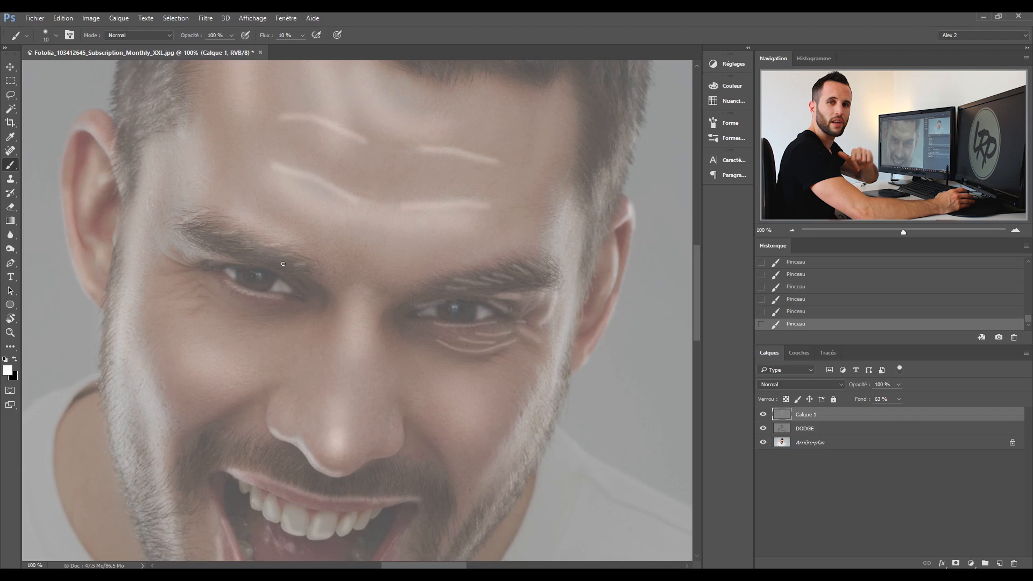
{"action": "key", "text": "bracketright"}
{"action": "key", "text": "bracketright"}
{"action": "key", "text": "bracketright"}
{"action": "scroll", "coordinate": [376, 269], "scroll_direction": "down", "scroll_amount": 3}
{"action": "mouse_move", "coordinate": [446, 283]}
{"action": "left_mouse_down"}
{"action": "mouse_move", "coordinate": [486, 343]}
{"action": "mouse_move", "coordinate": [463, 383]}
{"action": "left_mouse_up"}
{"action": "mouse_move", "coordinate": [242, 270]}
{"action": "left_mouse_down"}
{"action": "mouse_move", "coordinate": [212, 293]}
{"action": "mouse_move", "coordinate": [201, 367]}
{"action": "left_mouse_up"}
{"action": "left_click_drag", "start_coordinate": [423, 371], "coordinate": [454, 256]}
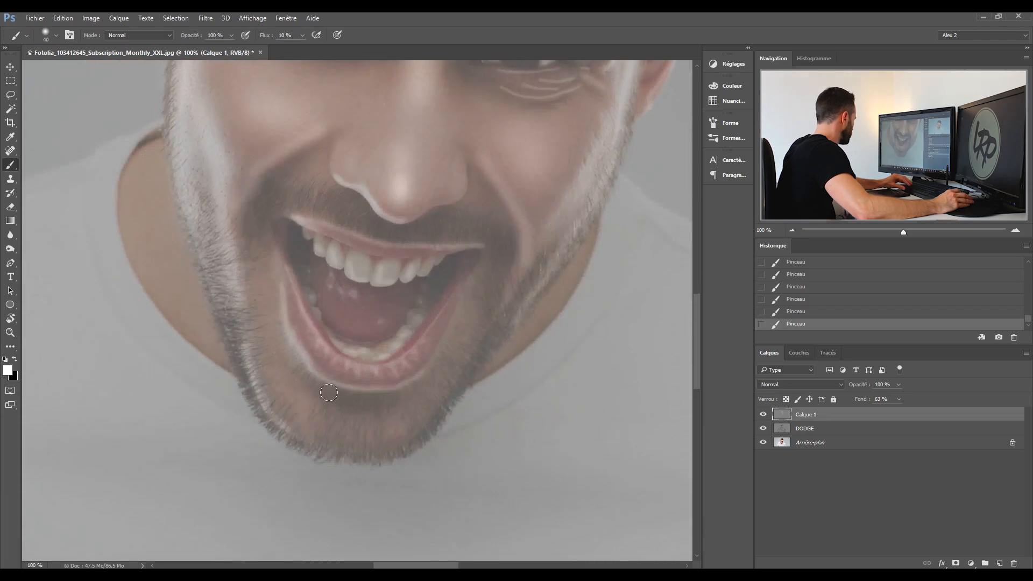
{"action": "left_click_drag", "start_coordinate": [434, 386], "coordinate": [474, 320]}
{"action": "key", "text": "bracketleft"}
{"action": "key", "text": "bracketleft"}
{"action": "key", "text": "bracketleft"}
{"action": "right_click", "coordinate": [403, 357], "text": "alt"}
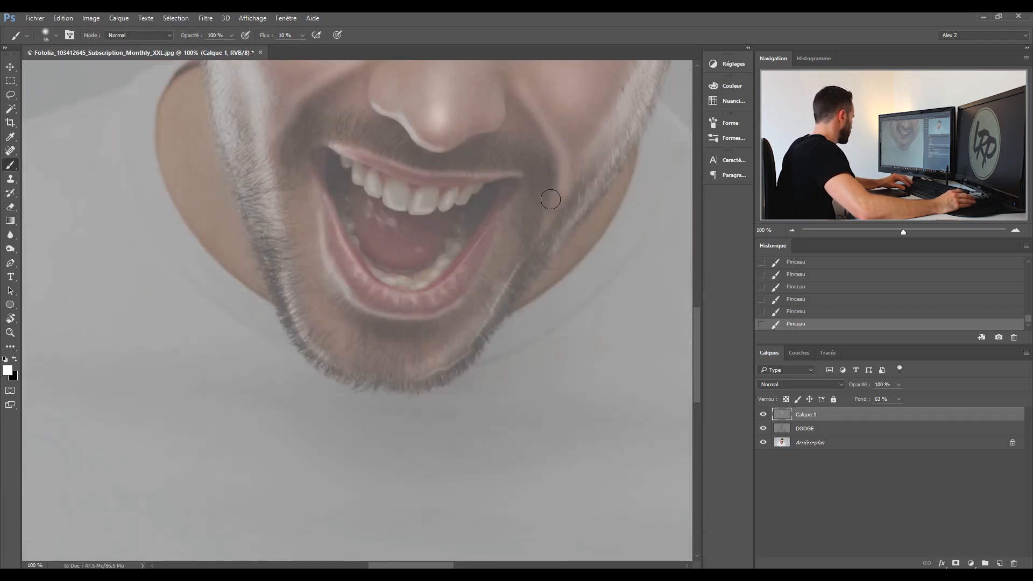
- Trace the shirt's edge over the man's left shoulder and the upper armhole seam in white with a 24 px brush
{"action": "left_click_drag", "start_coordinate": [593, 323], "coordinate": [397, 270]}
{"action": "mouse_move", "coordinate": [512, 239]}
{"action": "left_mouse_down"}
{"action": "mouse_move", "coordinate": [386, 203]}
{"action": "mouse_move", "coordinate": [360, 213]}
{"action": "left_mouse_up"}
{"action": "right_click", "coordinate": [373, 218], "text": "alt"}
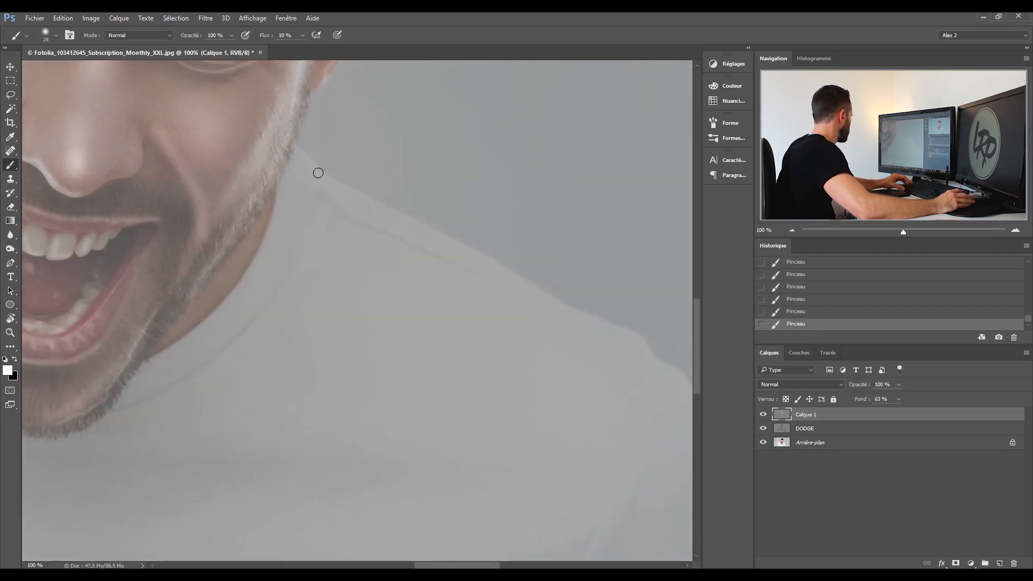
{"action": "left_click", "coordinate": [345, 188], "text": "shift"}
{"action": "left_click", "coordinate": [447, 240], "text": "shift"}
{"action": "left_click", "coordinate": [554, 299], "text": "shift"}
{"action": "mouse_move", "coordinate": [533, 301]}
{"action": "left_mouse_down"}
{"action": "mouse_move", "coordinate": [453, 236]}
{"action": "mouse_move", "coordinate": [377, 220]}
{"action": "left_mouse_up"}
{"action": "left_click", "coordinate": [467, 232], "text": "shift"}
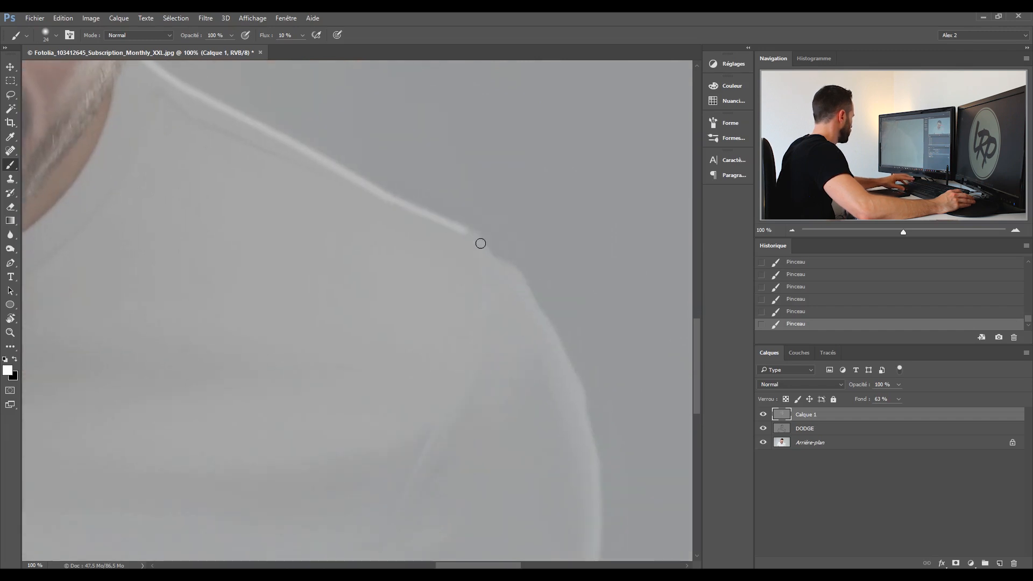
{"action": "left_click", "coordinate": [483, 314], "text": "shift"}
{"action": "left_click", "coordinate": [452, 388], "text": "shift"}
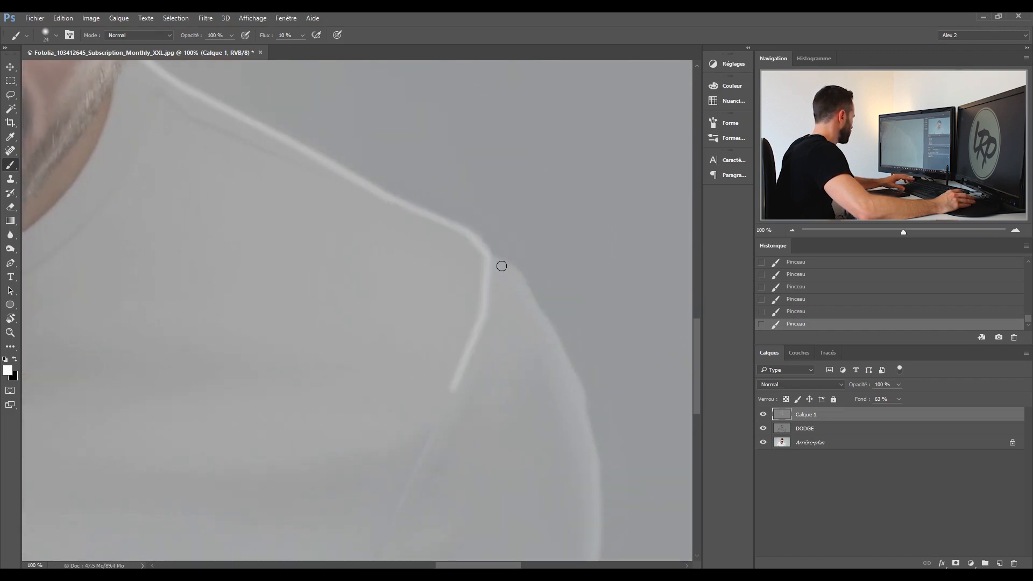
- Trace the outer edge and hem of the man's left sleeve in white, continuing down the bare arm's edge
{"action": "left_click_drag", "start_coordinate": [519, 280], "coordinate": [533, 320]}
{"action": "mouse_move", "coordinate": [568, 393]}
{"action": "left_mouse_down"}
{"action": "mouse_move", "coordinate": [484, 243]}
{"action": "mouse_move", "coordinate": [517, 339]}
{"action": "mouse_move", "coordinate": [517, 428]}
{"action": "left_mouse_up"}
{"action": "mouse_move", "coordinate": [518, 428]}
{"action": "left_mouse_down"}
{"action": "mouse_move", "coordinate": [504, 316]}
{"action": "mouse_move", "coordinate": [508, 435]}
{"action": "mouse_move", "coordinate": [495, 283]}
{"action": "mouse_move", "coordinate": [493, 392]}
{"action": "left_mouse_up"}
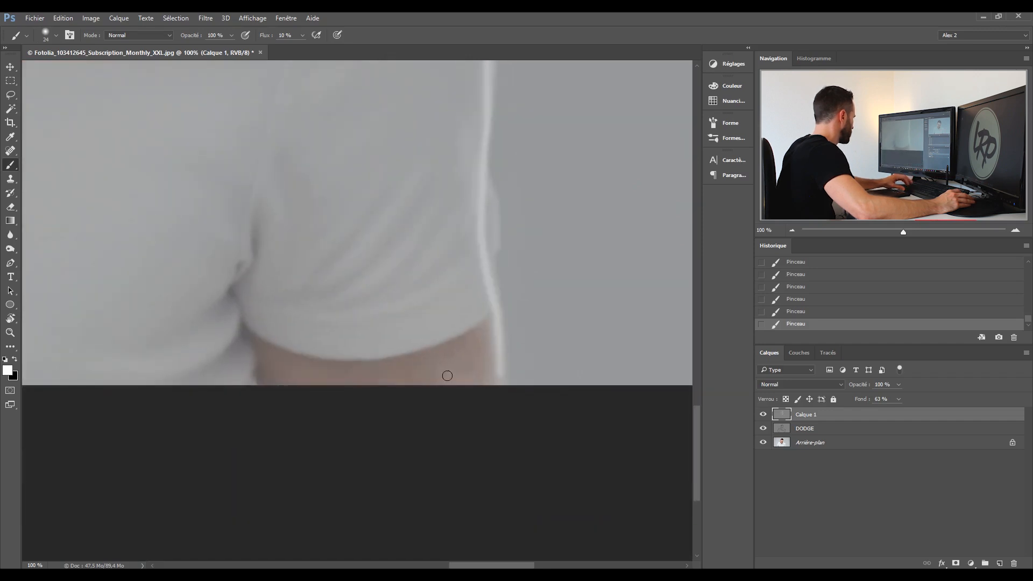
{"action": "mouse_move", "coordinate": [447, 337]}
{"action": "left_mouse_down"}
{"action": "mouse_move", "coordinate": [381, 354]}
{"action": "mouse_move", "coordinate": [296, 350]}
{"action": "mouse_move", "coordinate": [370, 317]}
{"action": "mouse_move", "coordinate": [500, 307]}
{"action": "left_mouse_up"}
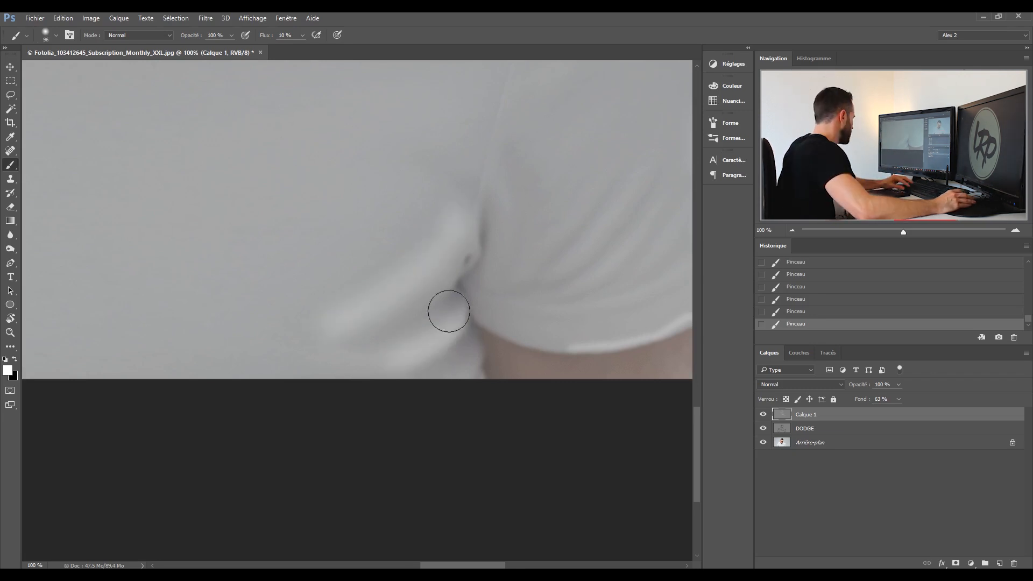
- Highlight the shirt folds at the man's left armpit and the diagonal creases on the left sleeve in white
{"action": "left_click_drag", "start_coordinate": [570, 214], "coordinate": [399, 287]}
{"action": "mouse_move", "coordinate": [368, 337]}
{"action": "left_mouse_down"}
{"action": "mouse_move", "coordinate": [340, 353]}
{"action": "mouse_move", "coordinate": [369, 313]}
{"action": "left_mouse_up"}
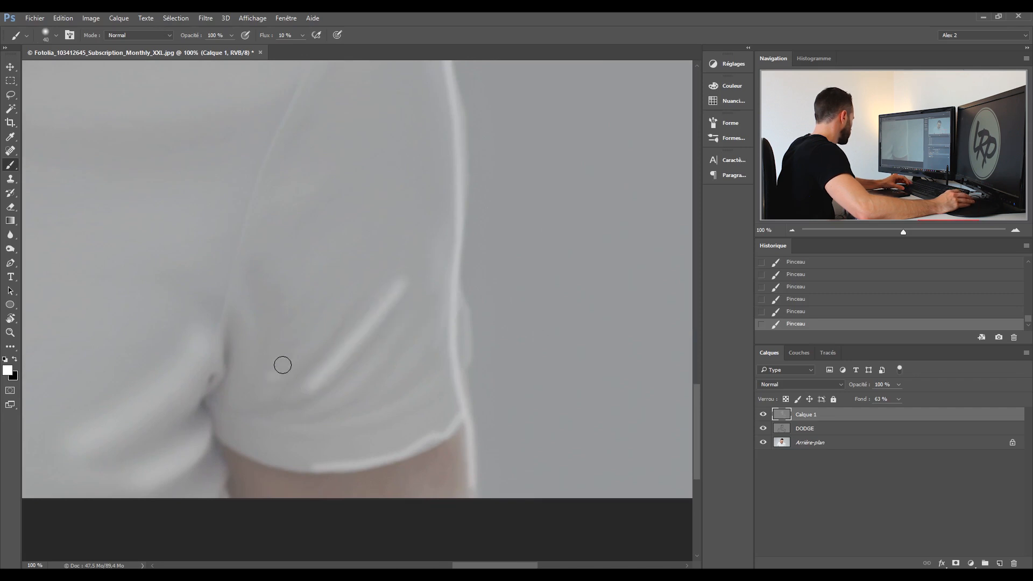
{"action": "left_click_drag", "start_coordinate": [281, 367], "coordinate": [371, 249]}
{"action": "left_click_drag", "start_coordinate": [325, 404], "coordinate": [418, 330]}
{"action": "left_click_drag", "start_coordinate": [344, 423], "coordinate": [379, 404]}
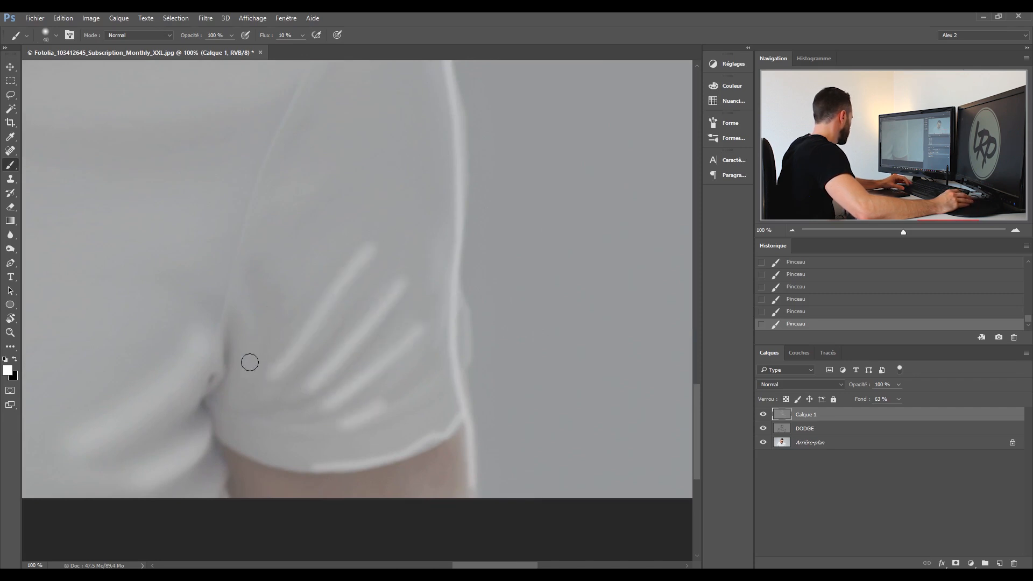
- Paint a broad white highlight across the shirt's upper chest on the man's left side with a 124 px brush
{"action": "mouse_move", "coordinate": [279, 279]}
{"action": "left_mouse_down"}
{"action": "mouse_move", "coordinate": [547, 301]}
{"action": "mouse_move", "coordinate": [466, 193]}
{"action": "mouse_move", "coordinate": [470, 184]}
{"action": "left_mouse_up"}
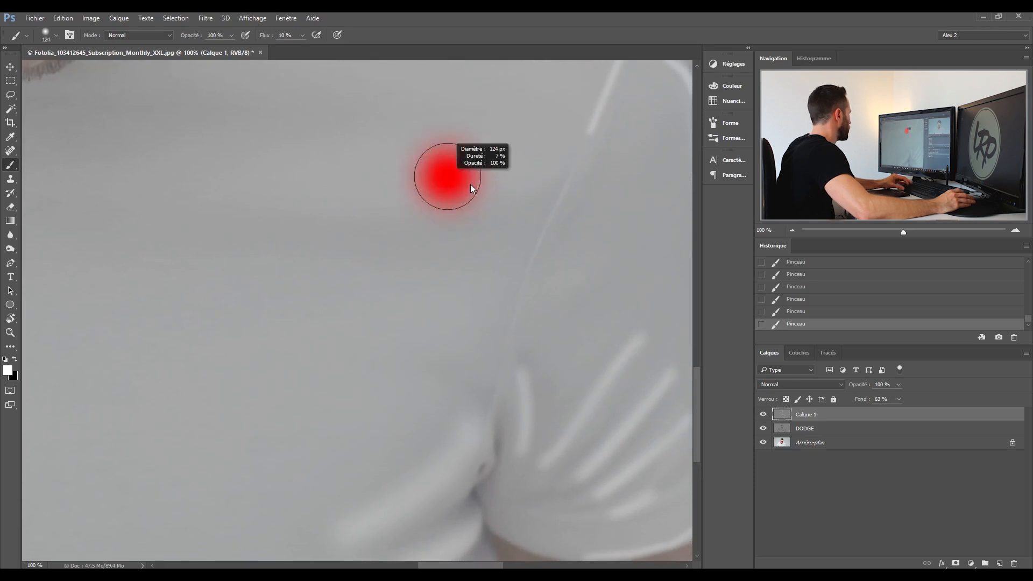
{"action": "left_click", "coordinate": [792, 230]}
{"action": "left_click", "coordinate": [792, 230]}
{"action": "left_click_drag", "start_coordinate": [299, 253], "coordinate": [495, 246]}
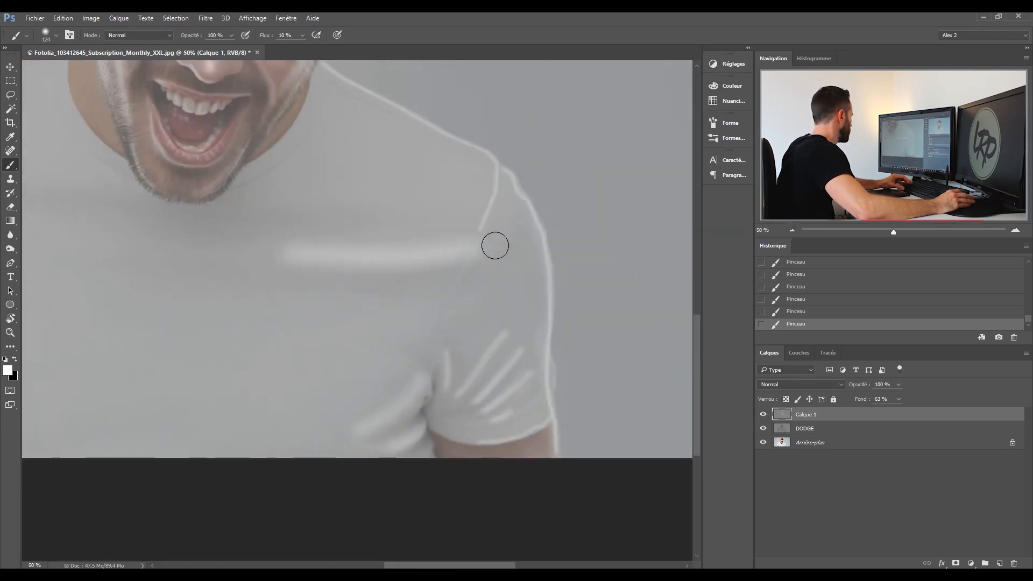
- Trace the shirt's edge over the man's right shoulder, down the sleeve and along its hem in white with a smaller brush
{"action": "scroll", "coordinate": [377, 204], "scroll_direction": "up", "scroll_amount": 3}
{"action": "scroll", "coordinate": [377, 204], "scroll_direction": "left", "scroll_amount": 8}
{"action": "left_click_drag", "start_coordinate": [444, 160], "coordinate": [424, 166]}
{"action": "left_click_drag", "start_coordinate": [306, 416], "coordinate": [391, 228]}
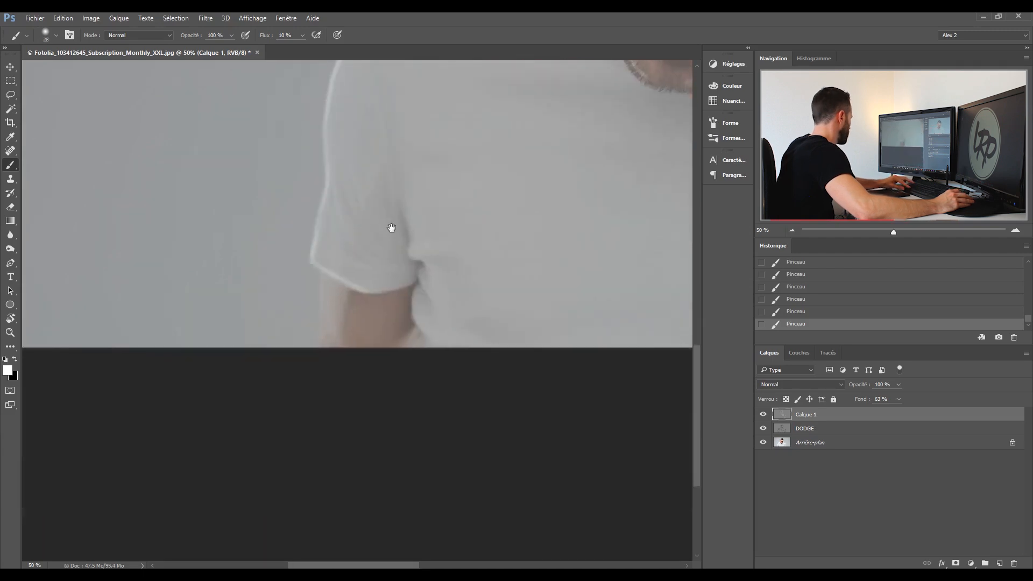
- Add broad soft white bands along the chest folds on the man's right side and lower on his left side
{"action": "scroll", "coordinate": [315, 338], "scroll_direction": "up", "scroll_amount": 3}
{"action": "scroll", "coordinate": [301, 336], "scroll_direction": "right", "scroll_amount": 9}
{"action": "mouse_move", "coordinate": [461, 296]}
{"action": "left_mouse_down"}
{"action": "mouse_move", "coordinate": [528, 318]}
{"action": "mouse_move", "coordinate": [521, 325]}
{"action": "mouse_move", "coordinate": [521, 315]}
{"action": "mouse_move", "coordinate": [547, 343]}
{"action": "mouse_move", "coordinate": [516, 388]}
{"action": "mouse_move", "coordinate": [139, 378]}
{"action": "left_mouse_up"}
{"action": "scroll", "coordinate": [139, 378], "scroll_direction": "up", "scroll_amount": 3}
{"action": "scroll", "coordinate": [383, 261], "scroll_direction": "up", "scroll_amount": 3}
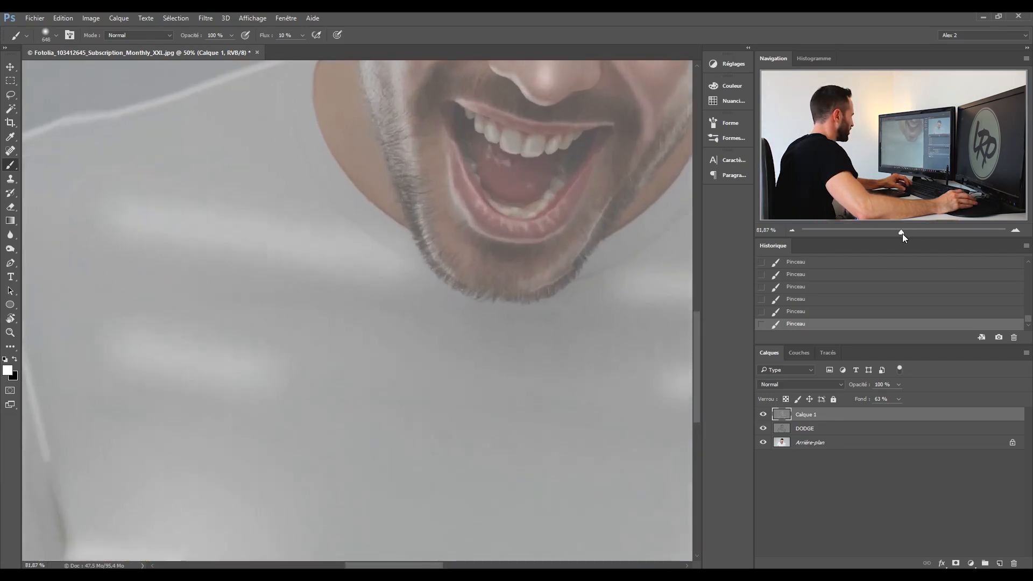
- Paint the shirt's collar seam in white on both sides of the chin with a smaller brush
{"action": "left_click_drag", "start_coordinate": [383, 262], "coordinate": [240, 250]}
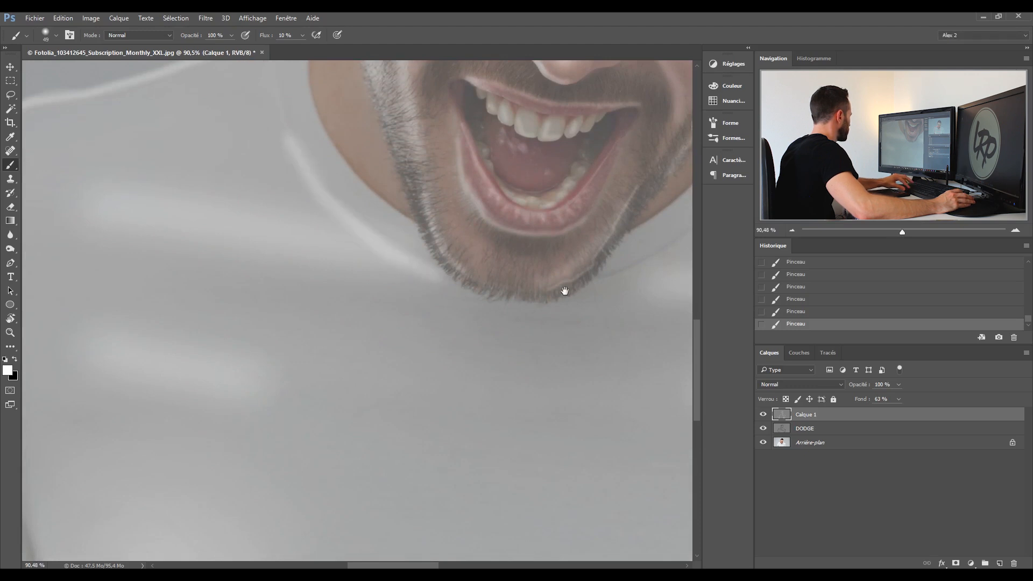
{"action": "key", "text": "space"}
{"action": "left_click_drag", "start_coordinate": [563, 290], "coordinate": [418, 312]}
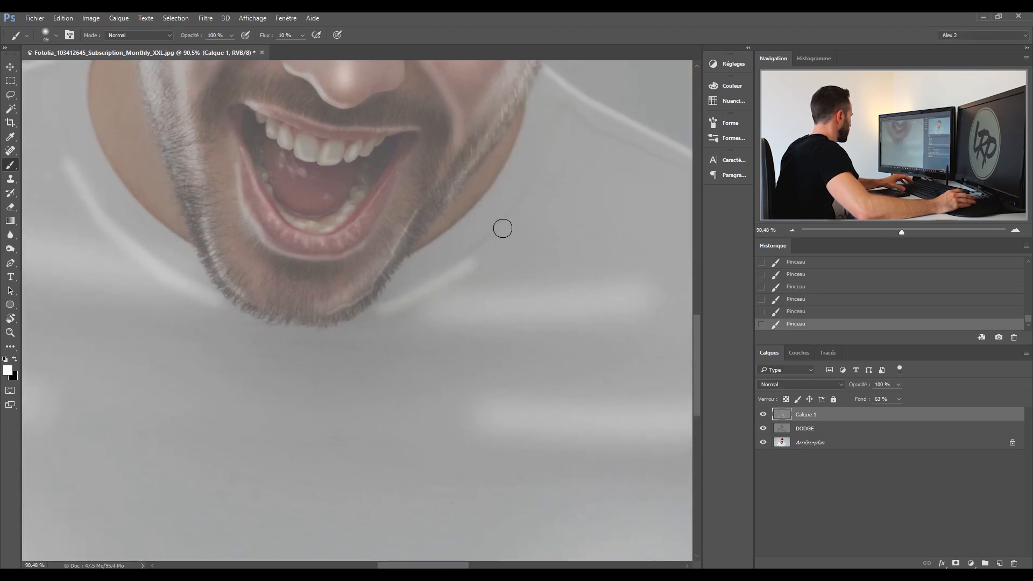
{"action": "key", "text": "space"}
{"action": "left_click_drag", "start_coordinate": [438, 238], "coordinate": [522, 284]}
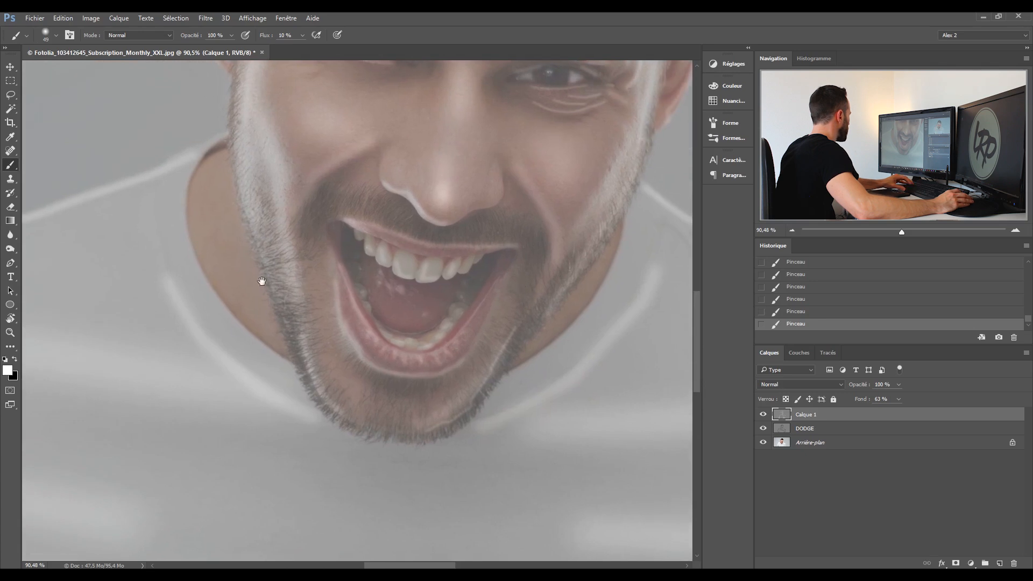
- Outline the collar's inner edge against the neck on both sides in white with a 13 px brush
{"action": "key", "text": "space"}
{"action": "left_click_drag", "start_coordinate": [218, 291], "coordinate": [291, 276]}
{"action": "right_click", "coordinate": [342, 351], "text": "alt"}
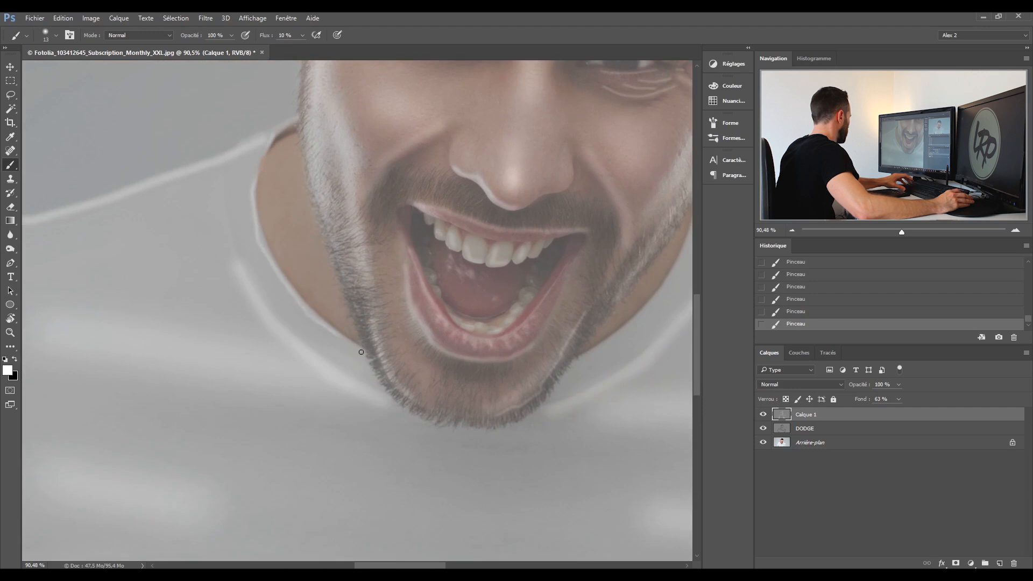
{"action": "key", "text": "space"}
{"action": "left_click_drag", "start_coordinate": [603, 336], "coordinate": [381, 332]}
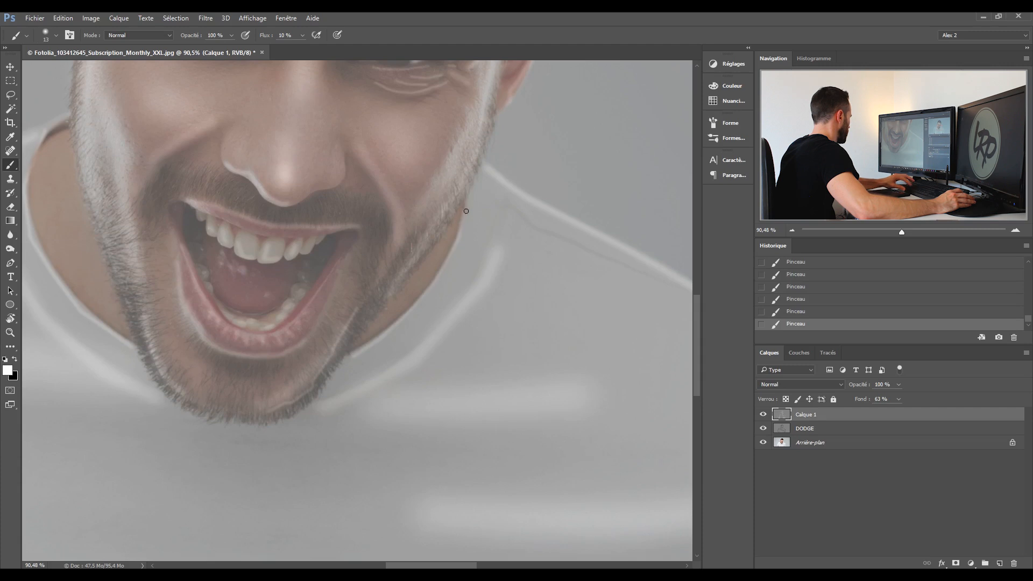
- Draw thin white lines along the shirt's seams on both shoulders
{"action": "key", "text": "space"}
{"action": "left_click_drag", "start_coordinate": [466, 211], "coordinate": [391, 173]}
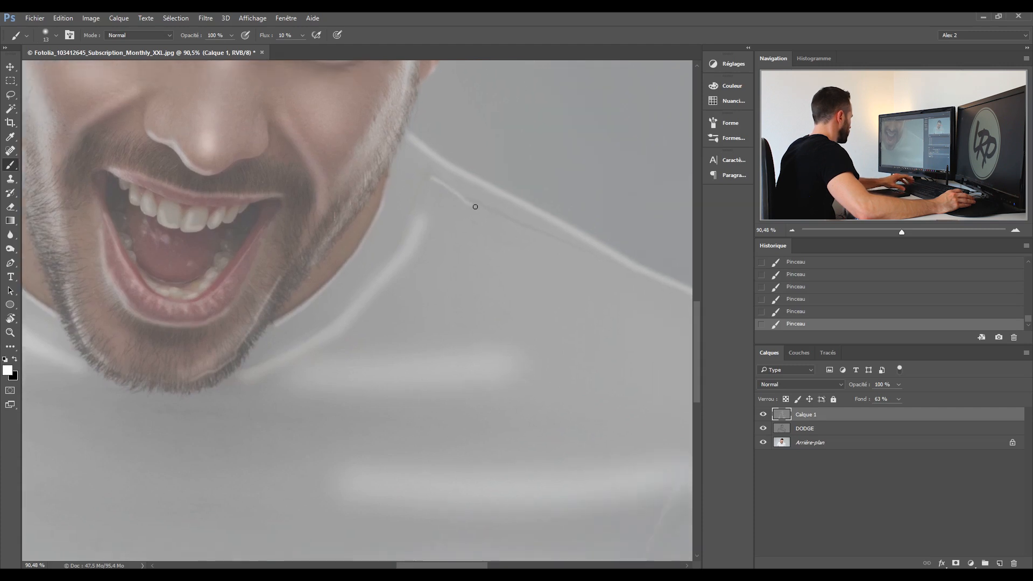
{"action": "key", "text": "space"}
{"action": "mouse_move", "coordinate": [636, 306]}
{"action": "left_mouse_down"}
{"action": "mouse_move", "coordinate": [406, 274]}
{"action": "mouse_move", "coordinate": [491, 286]}
{"action": "left_mouse_up"}
{"action": "key", "text": "space"}
{"action": "mouse_move", "coordinate": [66, 226]}
{"action": "left_mouse_down"}
{"action": "mouse_move", "coordinate": [249, 247]}
{"action": "mouse_move", "coordinate": [447, 252]}
{"action": "left_mouse_up"}
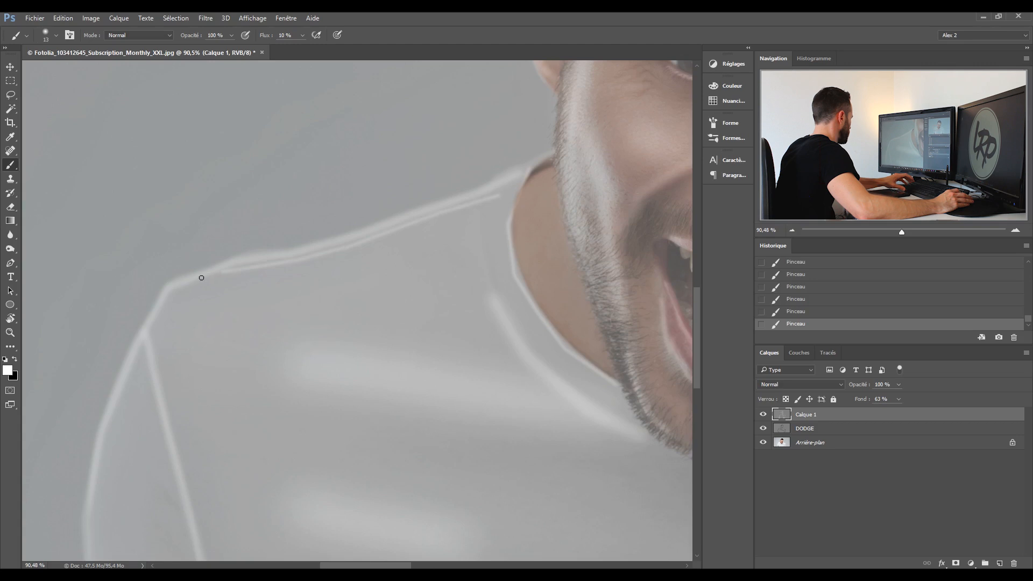
- Paint fine white highlights on the wrinkles at the outer corner of the man's right eye with a 14 px brush
{"action": "key", "text": "space"}
{"action": "left_click_drag", "start_coordinate": [496, 323], "coordinate": [293, 379]}
{"action": "mouse_move", "coordinate": [388, 242]}
{"action": "left_mouse_down"}
{"action": "mouse_move", "coordinate": [407, 250]}
{"action": "mouse_move", "coordinate": [396, 237]}
{"action": "left_mouse_up"}
{"action": "left_click_drag", "start_coordinate": [368, 204], "coordinate": [413, 246]}
{"action": "left_click_drag", "start_coordinate": [645, 260], "coordinate": [617, 267]}
{"action": "mouse_move", "coordinate": [362, 227]}
{"action": "left_mouse_down"}
{"action": "mouse_move", "coordinate": [353, 232]}
{"action": "mouse_move", "coordinate": [358, 215]}
{"action": "left_mouse_up"}
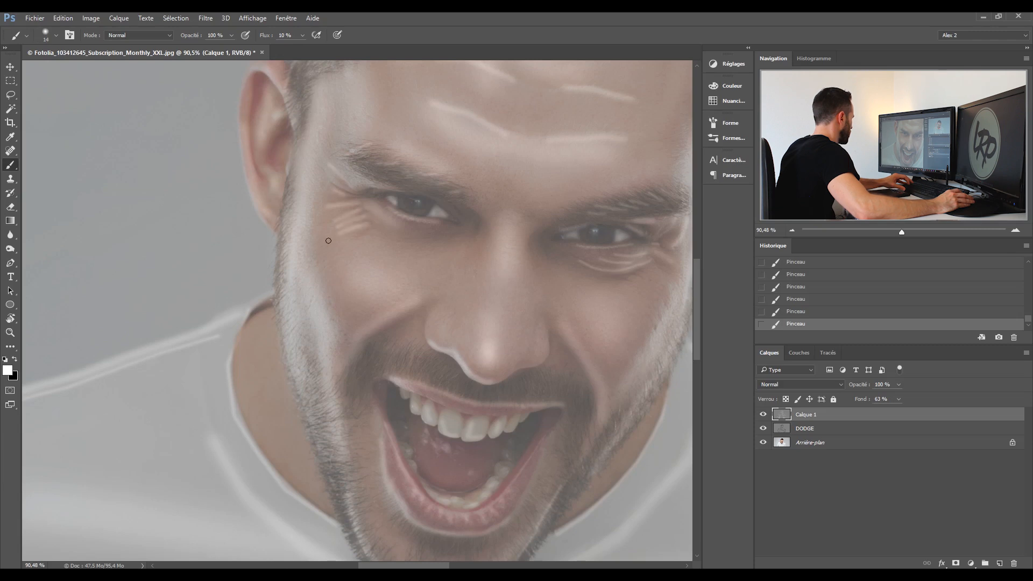
- Highlight the creases on both sides of the nose bridge and the side of the man's right nostril in white with a 23 px brush
{"action": "mouse_move", "coordinate": [480, 221]}
{"action": "left_mouse_down"}
{"action": "mouse_move", "coordinate": [491, 233]}
{"action": "mouse_move", "coordinate": [475, 249]}
{"action": "left_mouse_up"}
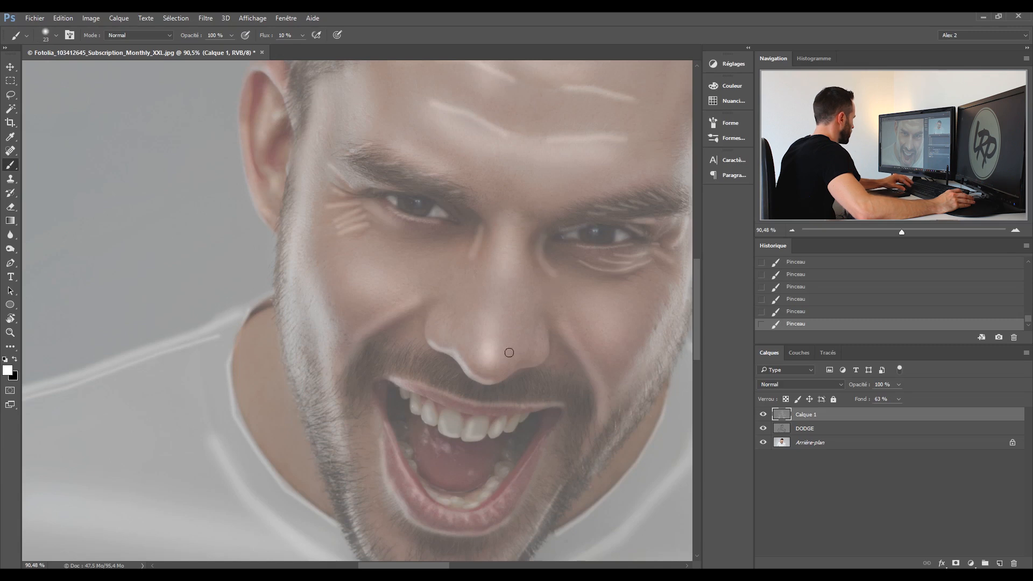
{"action": "left_click_drag", "start_coordinate": [507, 350], "coordinate": [462, 260]}
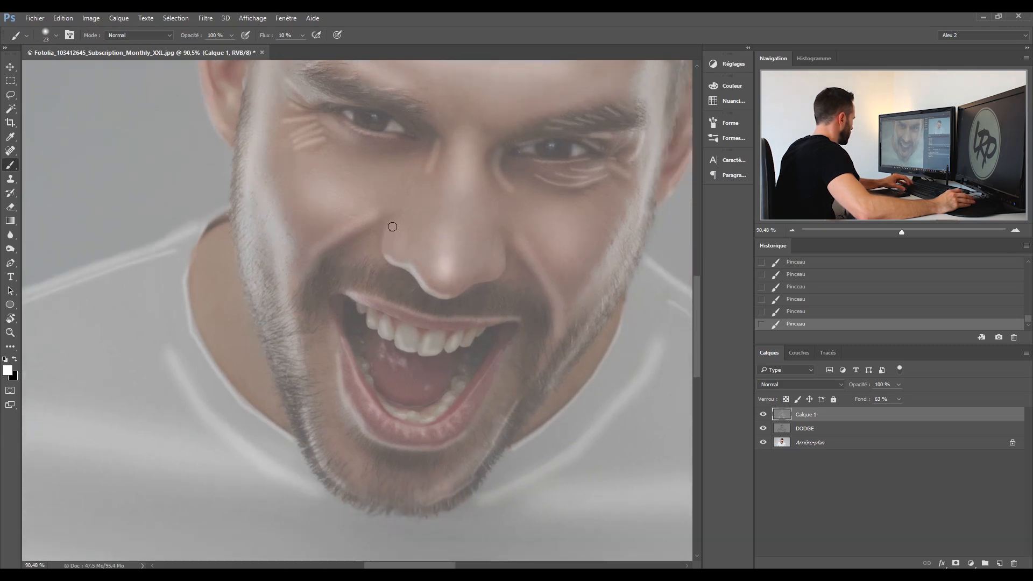
{"action": "left_click_drag", "start_coordinate": [392, 227], "coordinate": [403, 253]}
{"action": "left_click_drag", "start_coordinate": [468, 210], "coordinate": [457, 273]}
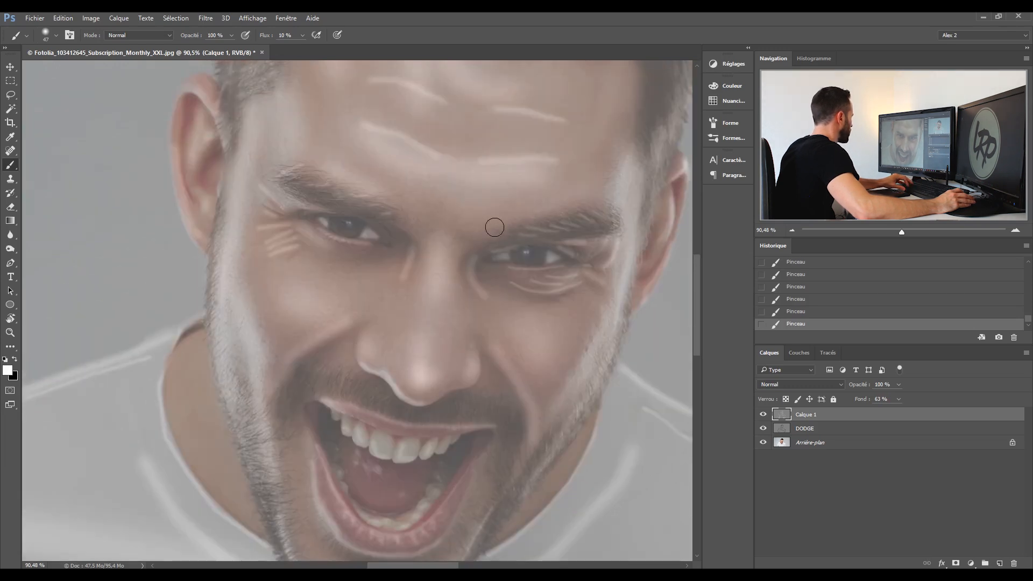
- Add a short white stroke between the eyebrows and set the upper gray layer's blending mode to Lumière tamisée (Soft Light)
{"action": "left_click_drag", "start_coordinate": [477, 221], "coordinate": [487, 221]}
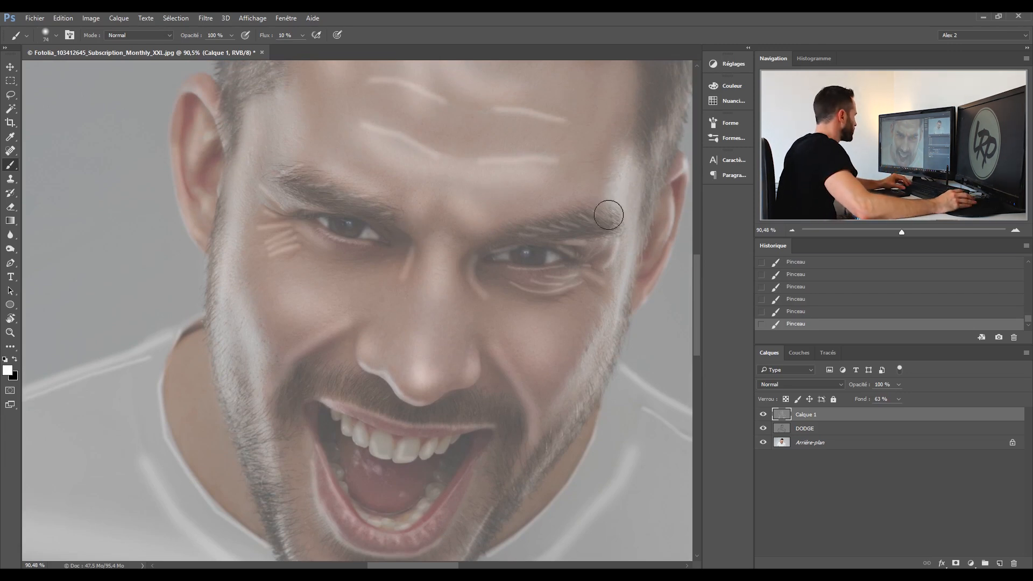
{"action": "left_click_drag", "start_coordinate": [627, 155], "coordinate": [508, 272]}
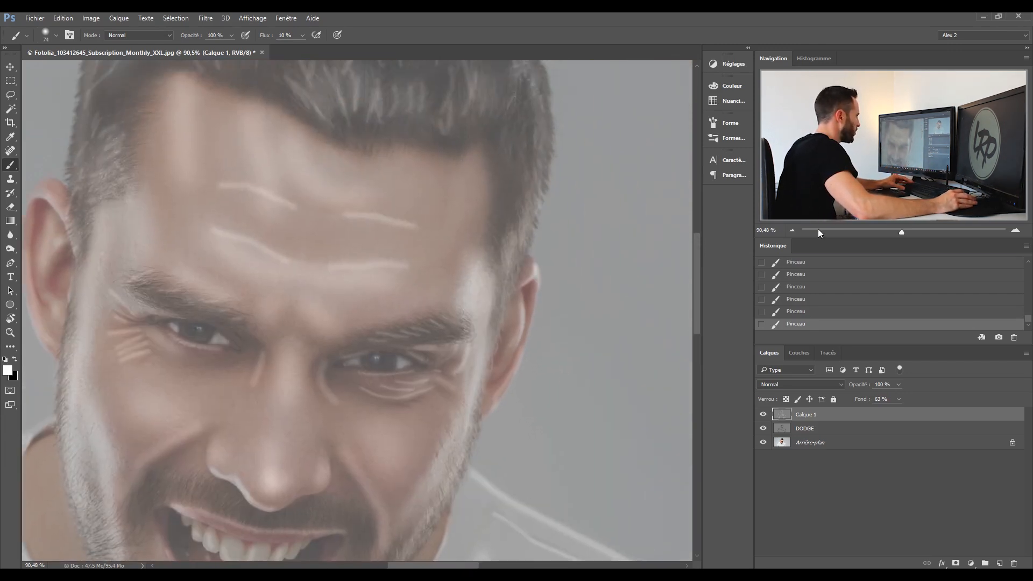
{"action": "left_click", "coordinate": [792, 230]}
{"action": "left_click", "coordinate": [793, 230]}
{"action": "left_click", "coordinate": [802, 384]}
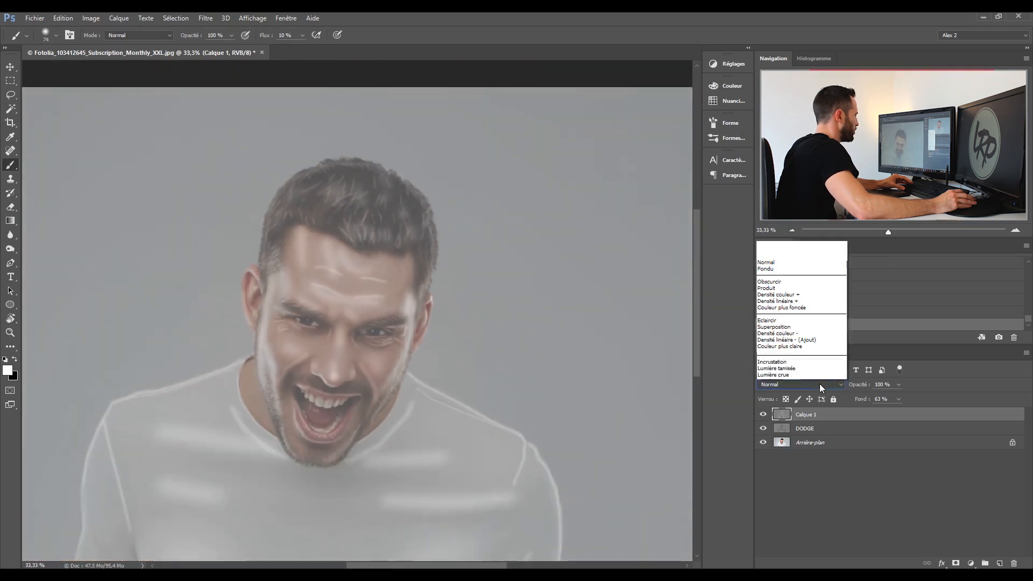
{"action": "left_click", "coordinate": [780, 279]}
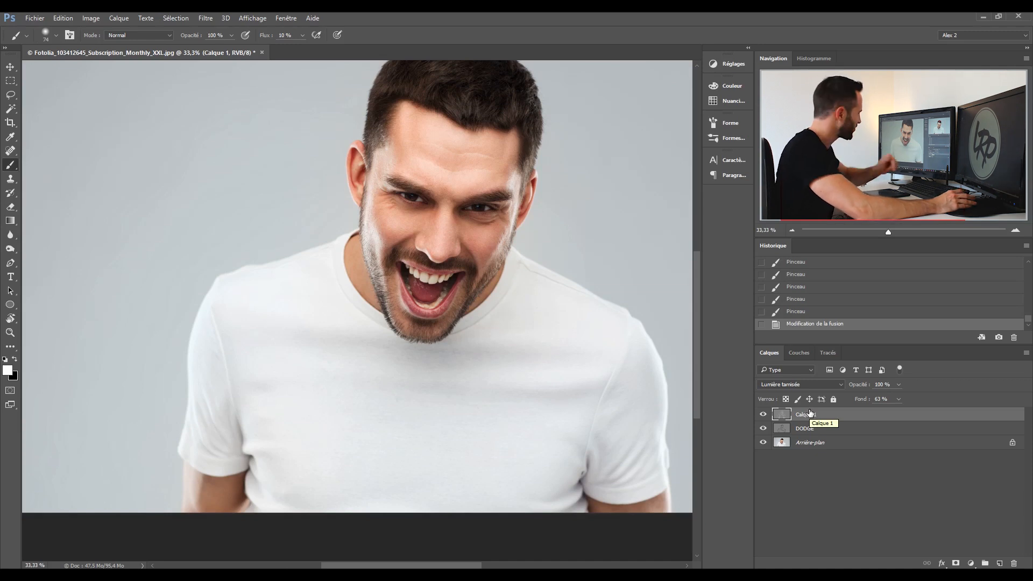
- Rename the upper gray layer to BURN and set its fill opacity to 100%
{"action": "double_click", "coordinate": [808, 414]}
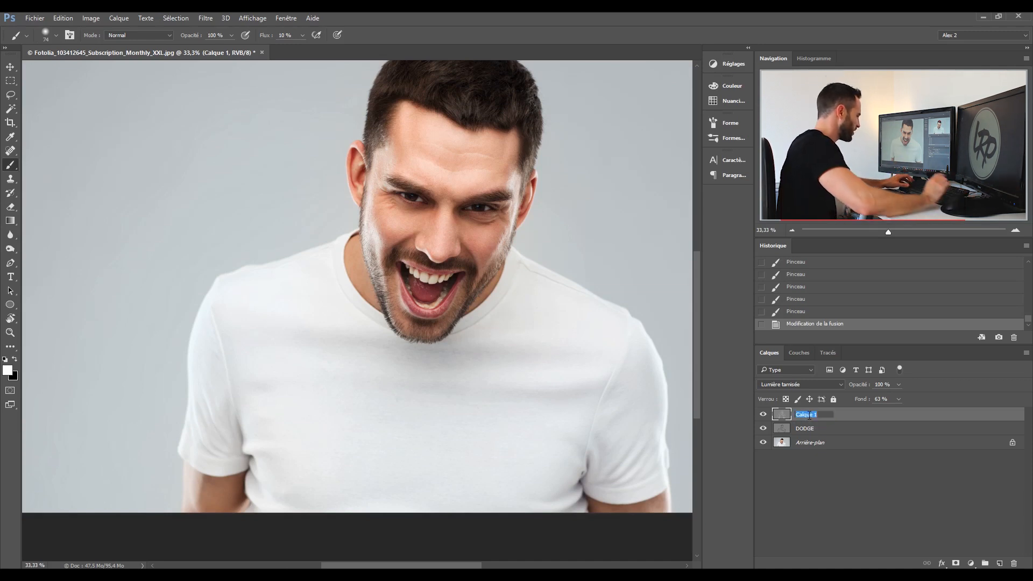
{"action": "type", "text": "BURN"}
{"action": "key", "text": "Return"}
{"action": "key", "text": "v"}
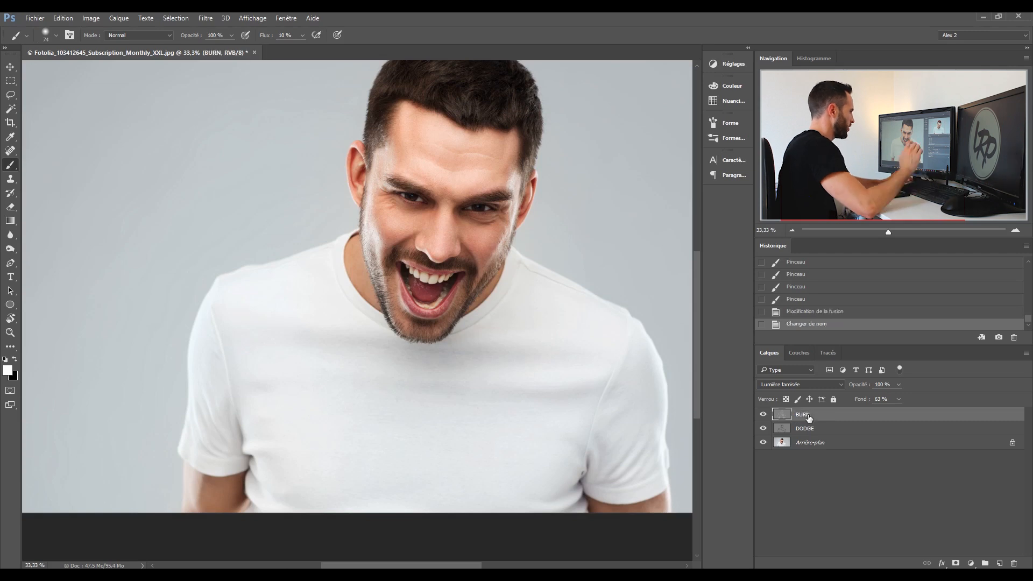
{"action": "left_click", "coordinate": [827, 428]}
{"action": "left_click", "coordinate": [827, 416]}
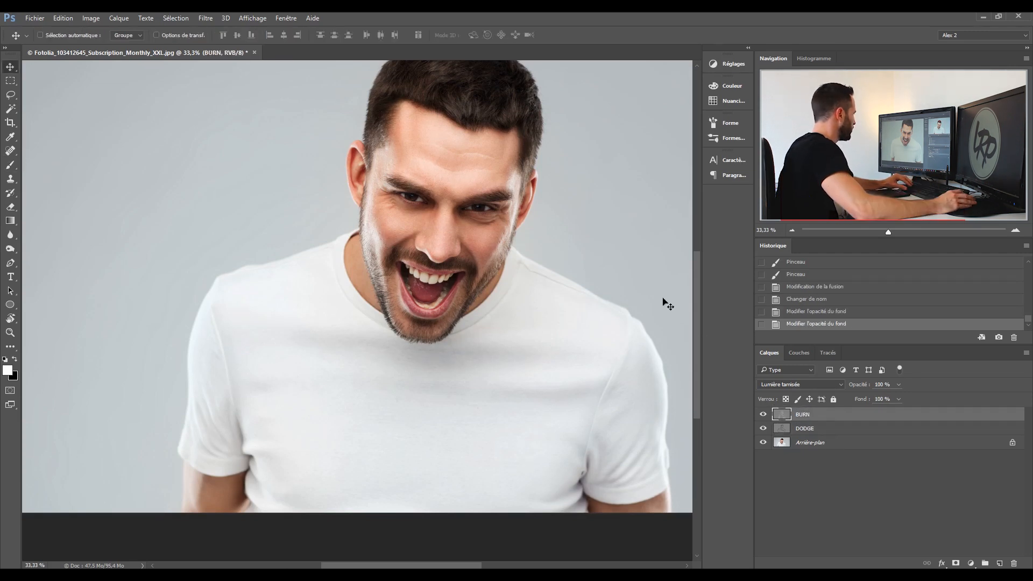
- Deselect the layers and compare the portrait with and without the BURN layer
{"action": "left_click", "coordinate": [834, 468]}
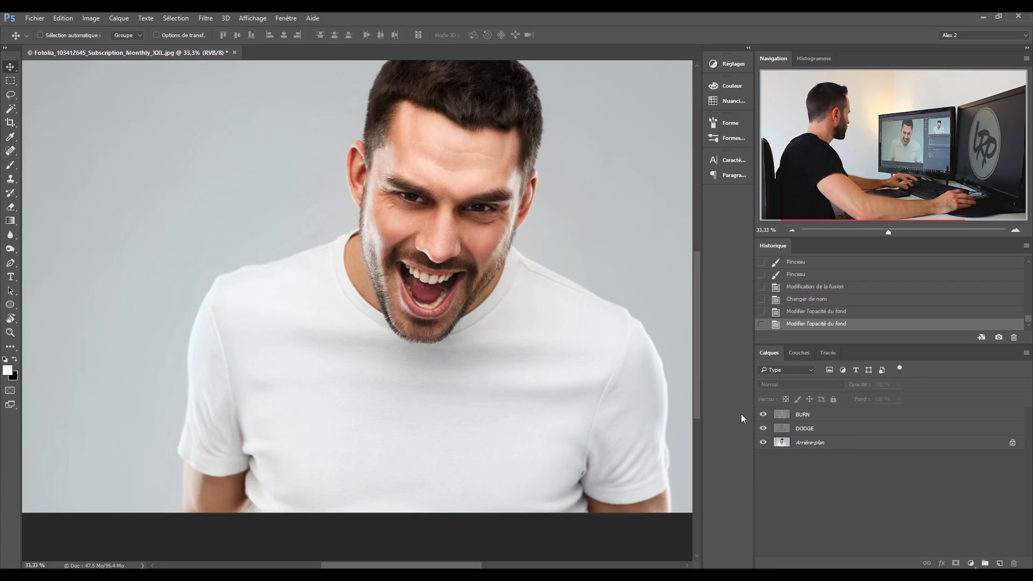
{"action": "left_click", "coordinate": [762, 416]}
{"action": "left_click", "coordinate": [762, 416]}
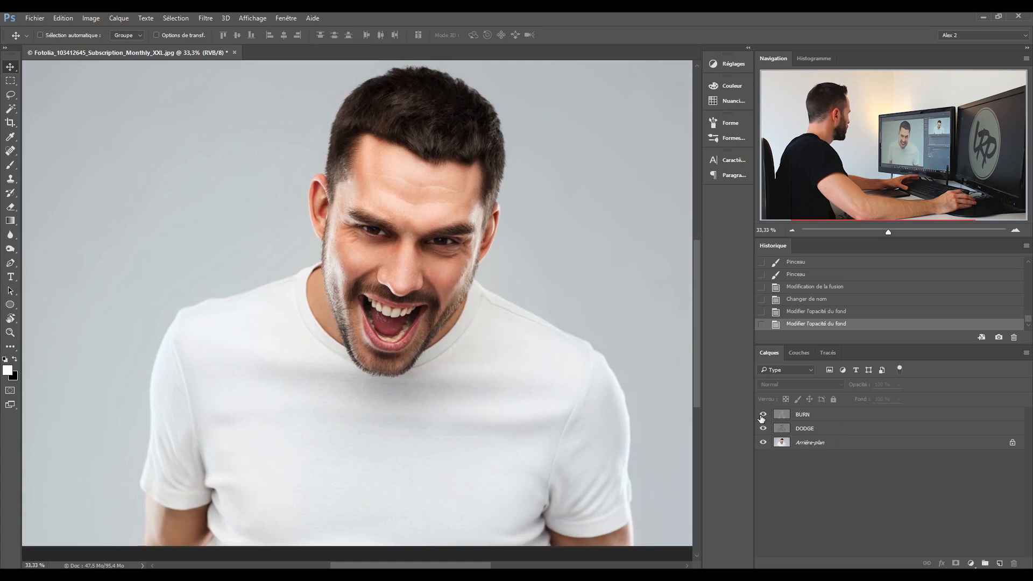
- Set the BURN layer to Normal mode and sample its plain gray background, #848484, as the foreground colour for the brush
{"action": "left_click", "coordinate": [817, 419]}
{"action": "left_click", "coordinate": [818, 386]}
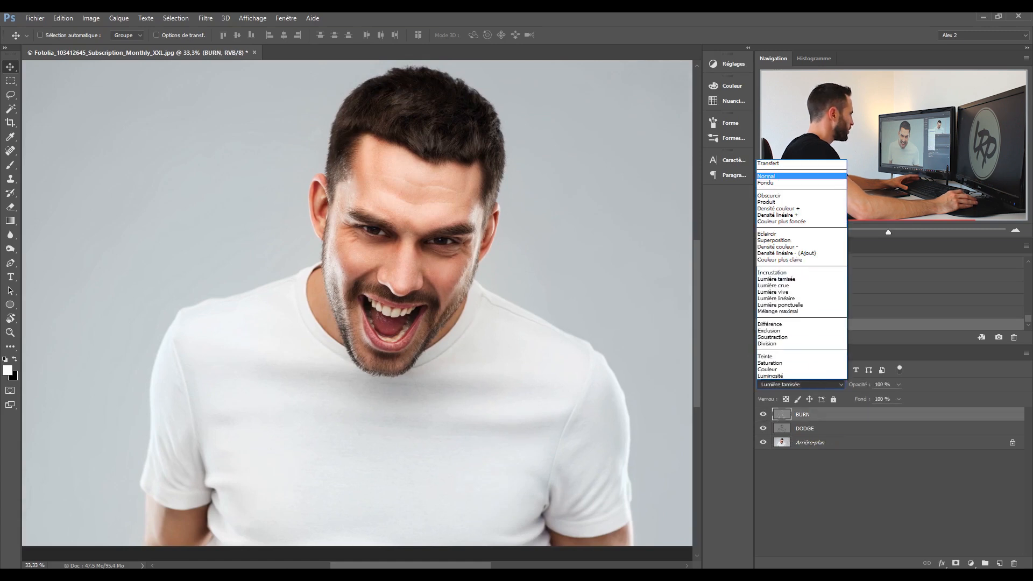
{"action": "left_click", "coordinate": [775, 176]}
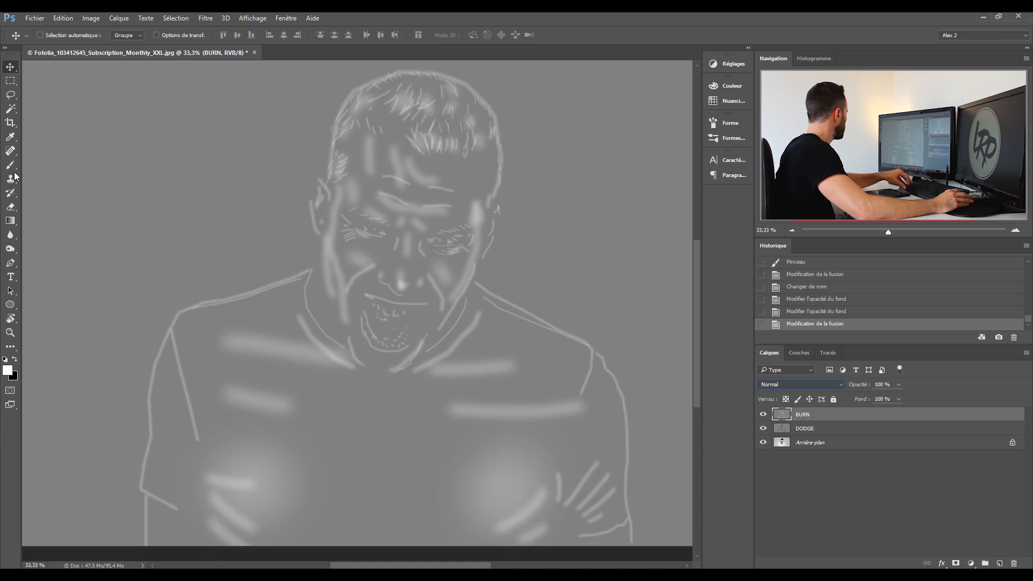
{"action": "key", "text": "b"}
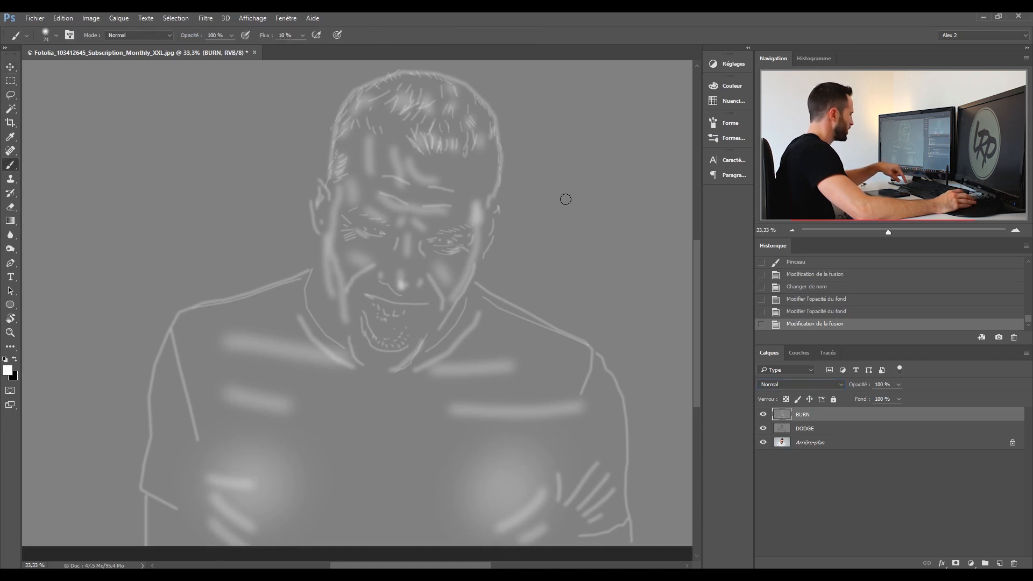
{"action": "key", "text": "alt"}
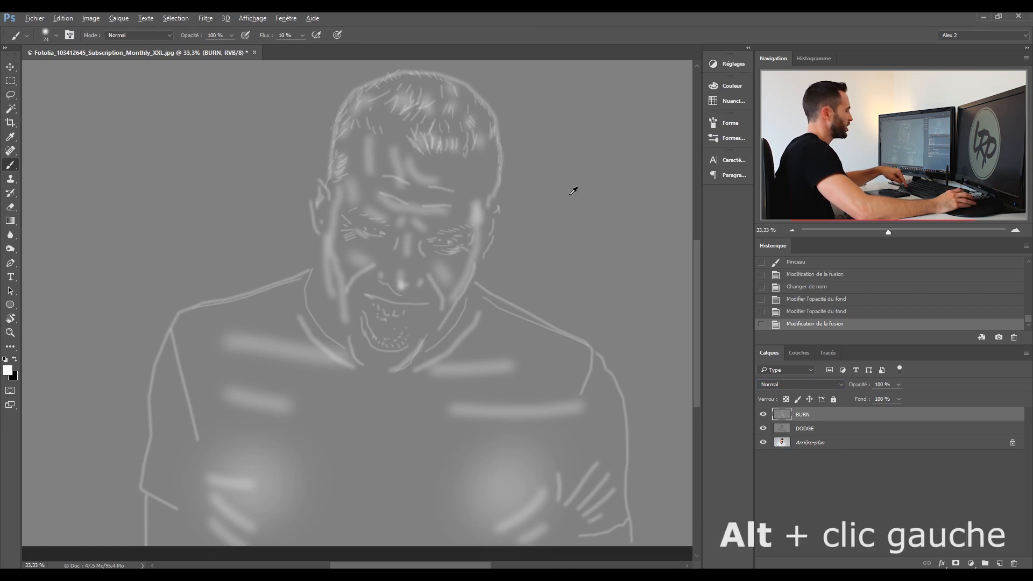
{"action": "left_click", "coordinate": [573, 191], "text": "alt"}
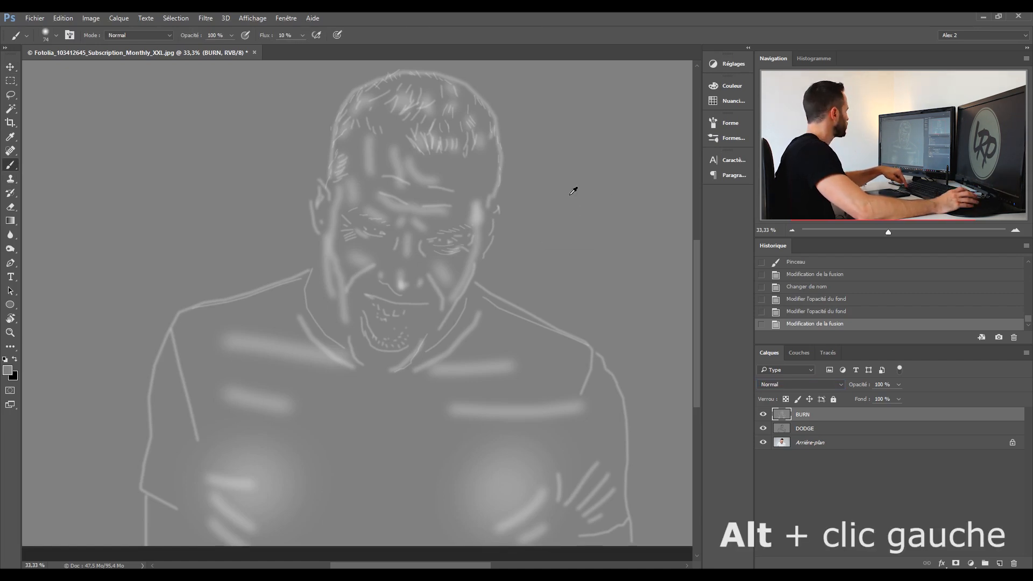
{"action": "left_click", "coordinate": [9, 371]}
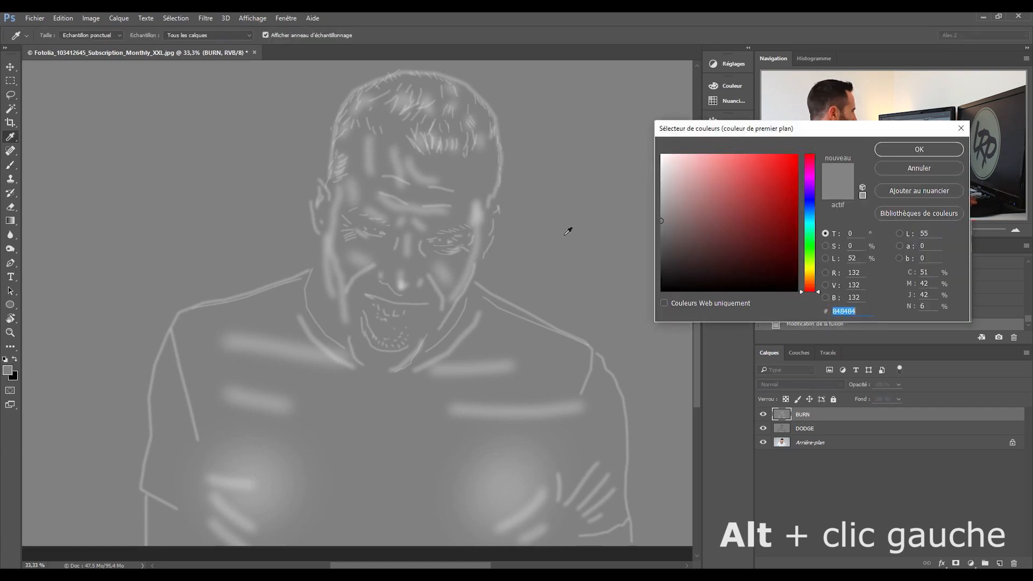
{"action": "key", "text": "Return"}
- Return the BURN layer's blending mode to Lumière tamisée (Soft Light)
{"action": "left_click_drag", "start_coordinate": [890, 233], "coordinate": [907, 234]}
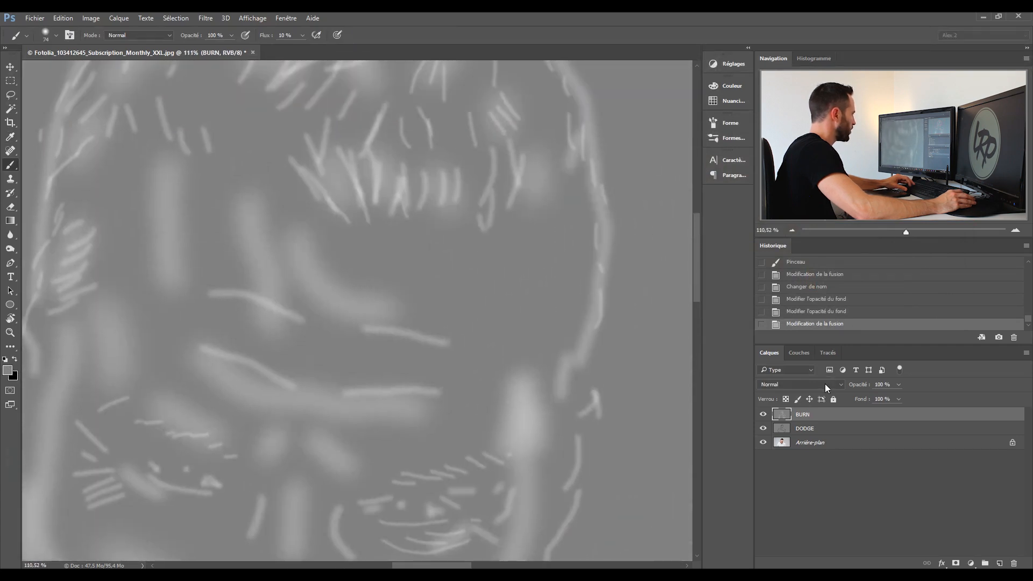
{"action": "left_click", "coordinate": [826, 385]}
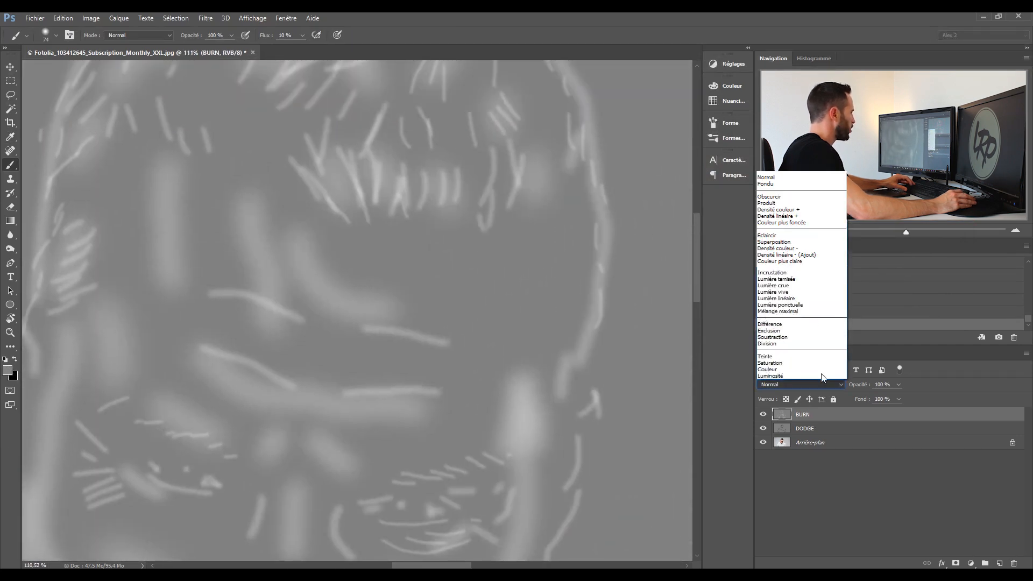
{"action": "left_click", "coordinate": [800, 281]}
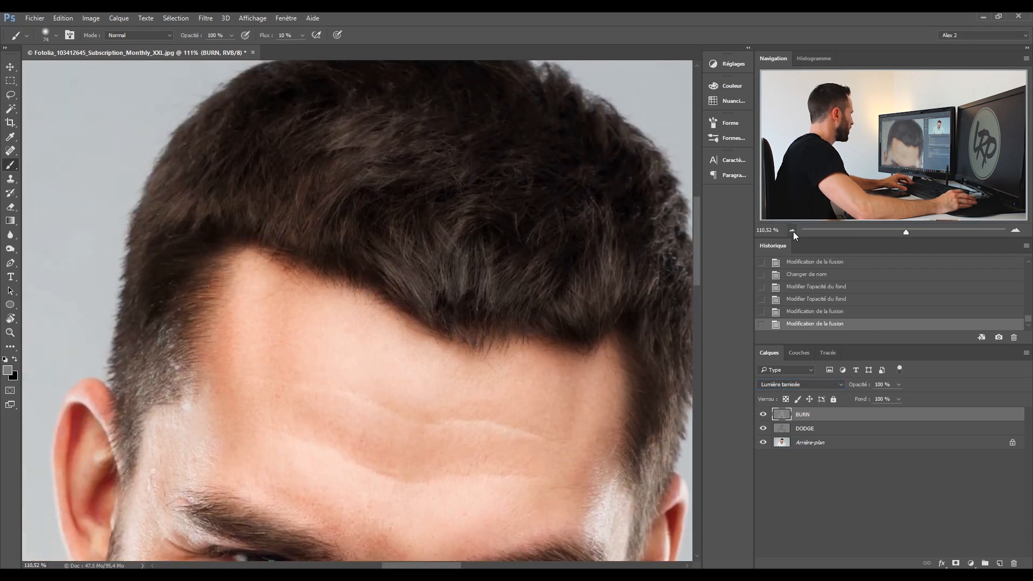
- Soften the highlights on the upper part of the man's hair by painting the sampled gray on the BURN layer at 10% flow
{"action": "left_click", "coordinate": [793, 231]}
{"action": "left_click", "coordinate": [794, 231]}
{"action": "left_click", "coordinate": [353, 223]}
{"action": "left_click", "coordinate": [344, 223]}
{"action": "left_click", "coordinate": [373, 221]}
{"action": "left_click", "coordinate": [376, 215]}
{"action": "left_click", "coordinate": [378, 207]}
{"action": "left_click", "coordinate": [377, 212]}
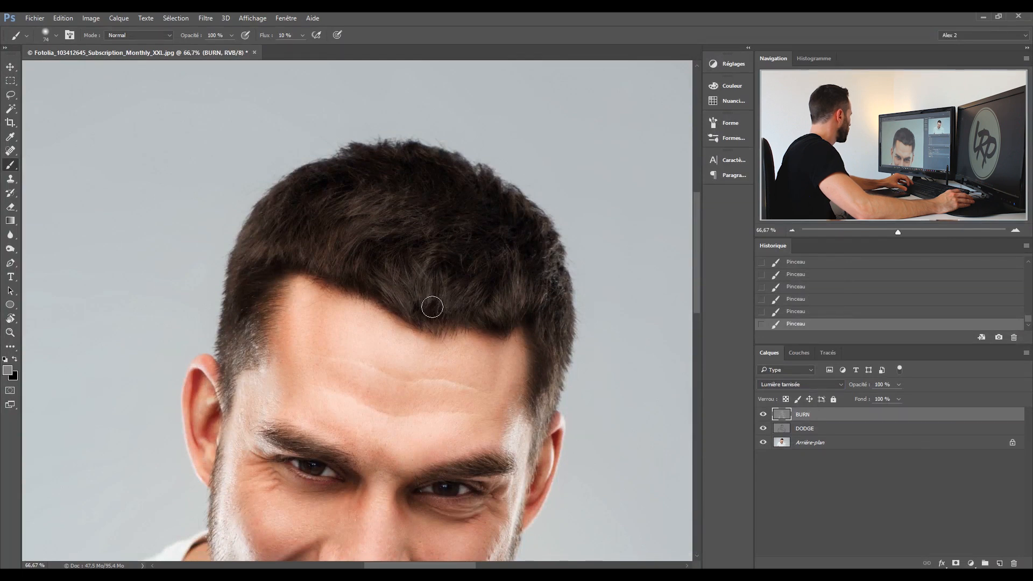
- Erase highlights at the front of the hair in gray at 100% brush flow and compare with the BURN layer hidden
{"action": "left_click", "coordinate": [303, 35]}
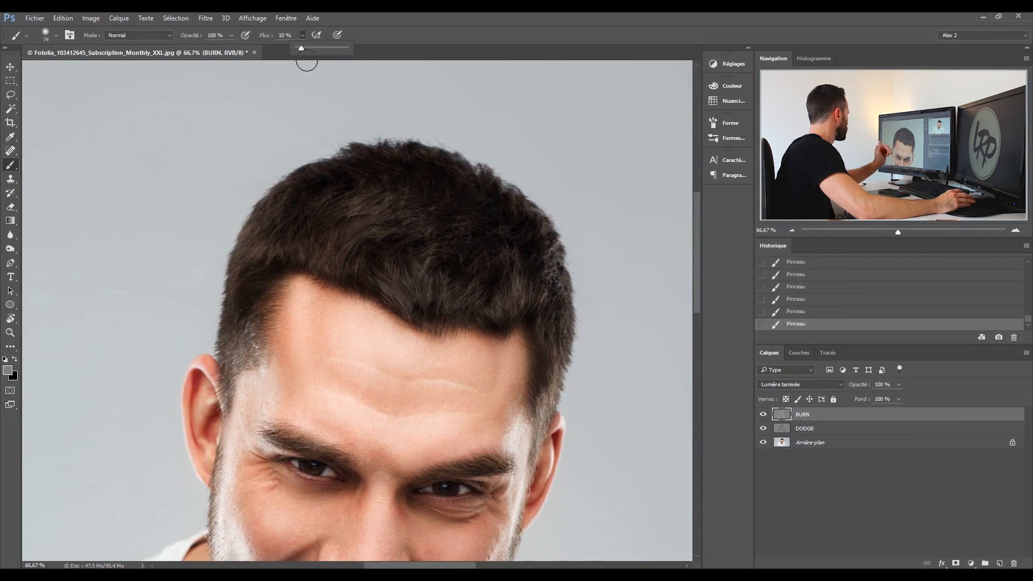
{"action": "left_click_drag", "start_coordinate": [305, 50], "coordinate": [355, 50]}
{"action": "left_click", "coordinate": [425, 317]}
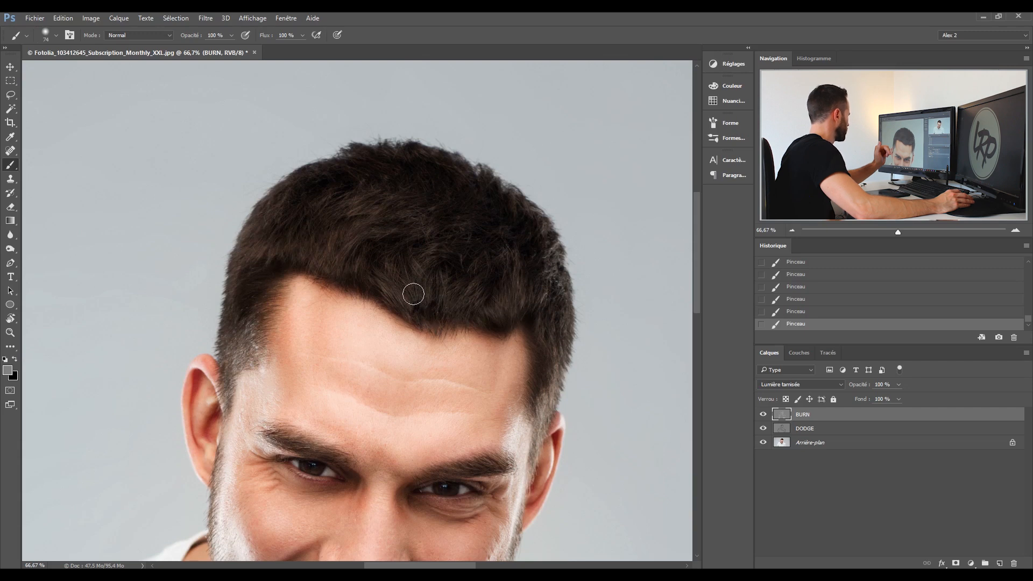
{"action": "left_click", "coordinate": [763, 415]}
{"action": "left_click", "coordinate": [763, 414]}
- Set the brush flow to 35% for retouching the man's face
{"action": "left_click_drag", "start_coordinate": [404, 431], "coordinate": [473, 181]}
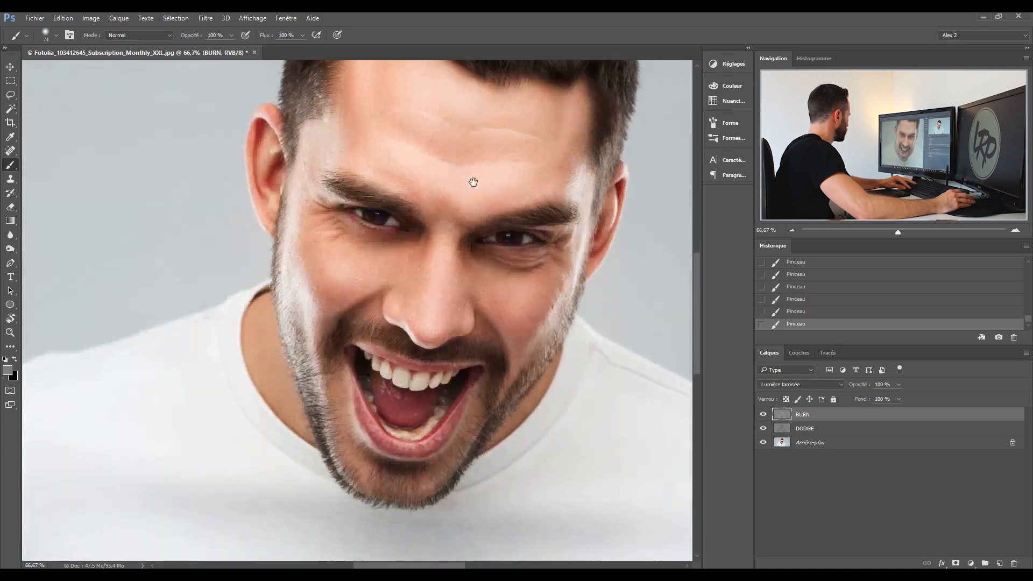
{"action": "key", "text": "shift+3"}
{"action": "key", "text": "shift+5"}
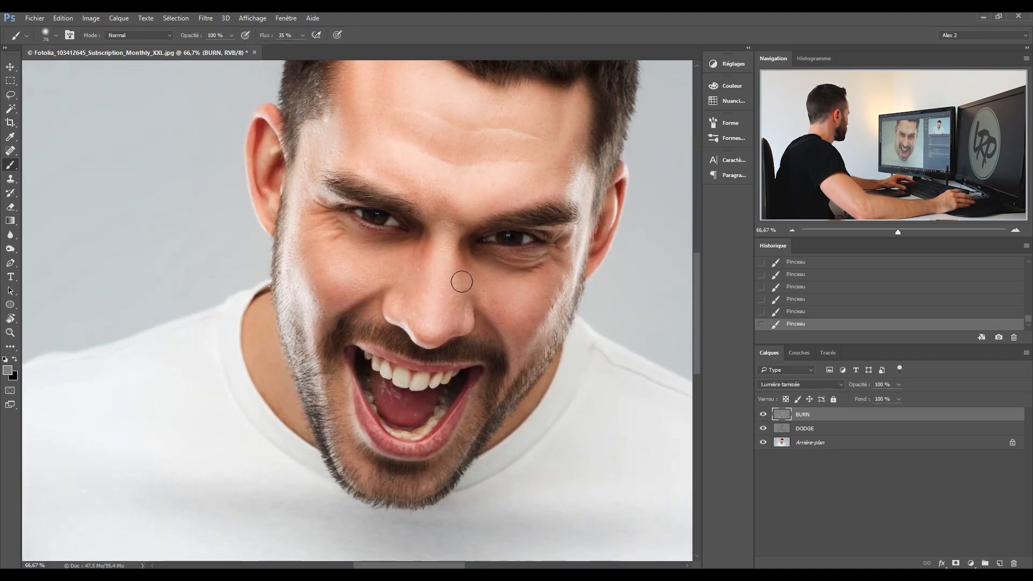
{"action": "scroll", "coordinate": [498, 377], "scroll_direction": "down", "scroll_amount": 3}
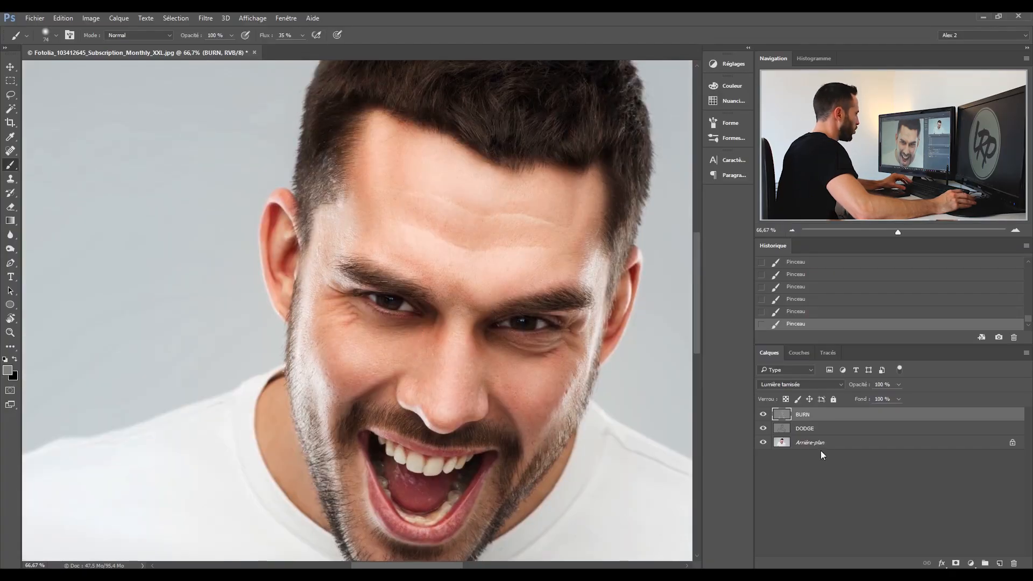
- Group the BURN and DODGE layers under the name DODGE AND BURN and compare the portrait with and without the group
{"action": "left_click", "coordinate": [852, 429], "text": "shift"}
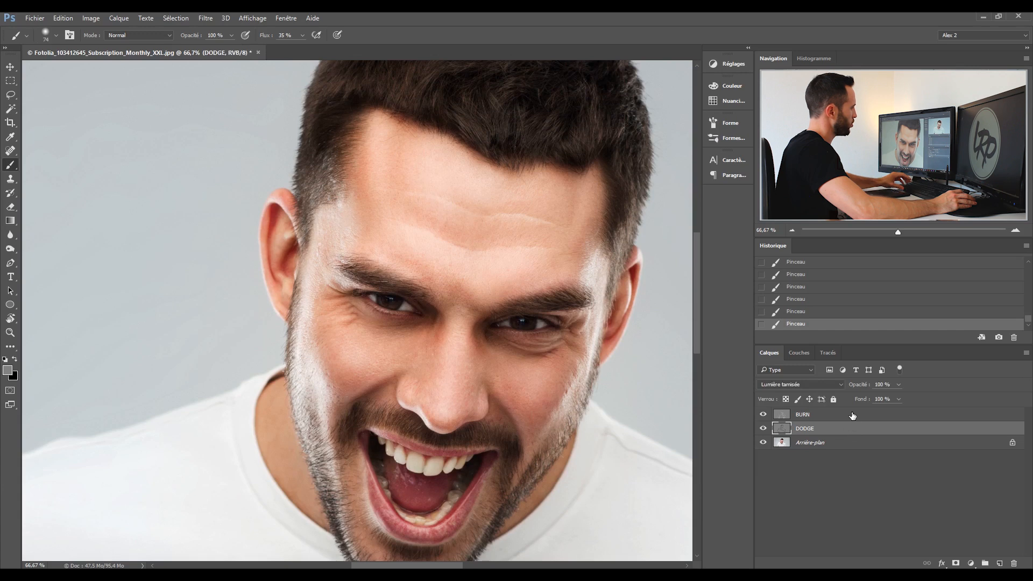
{"action": "key", "text": "ctrl+g"}
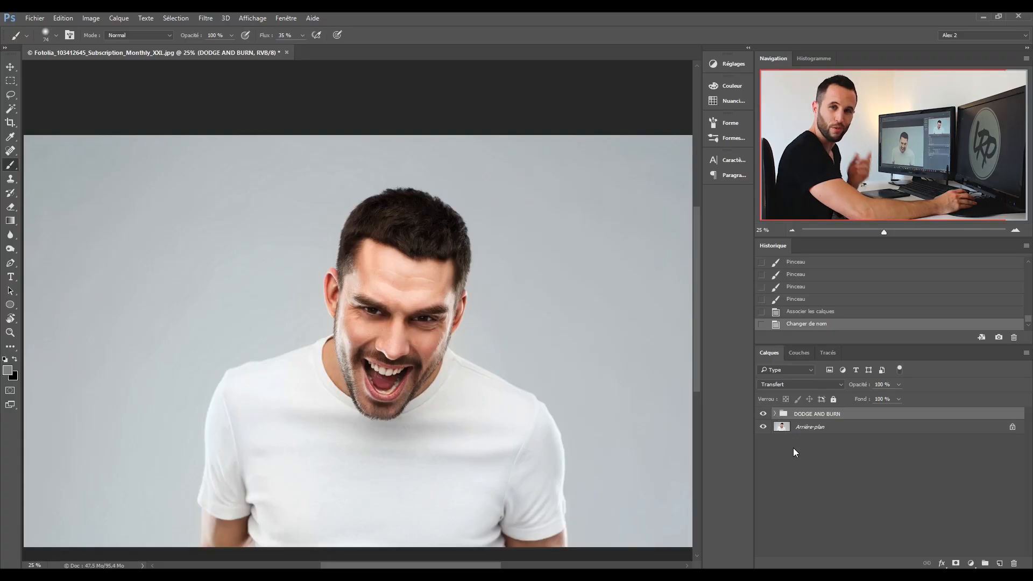
{"action": "left_click", "coordinate": [763, 414]}
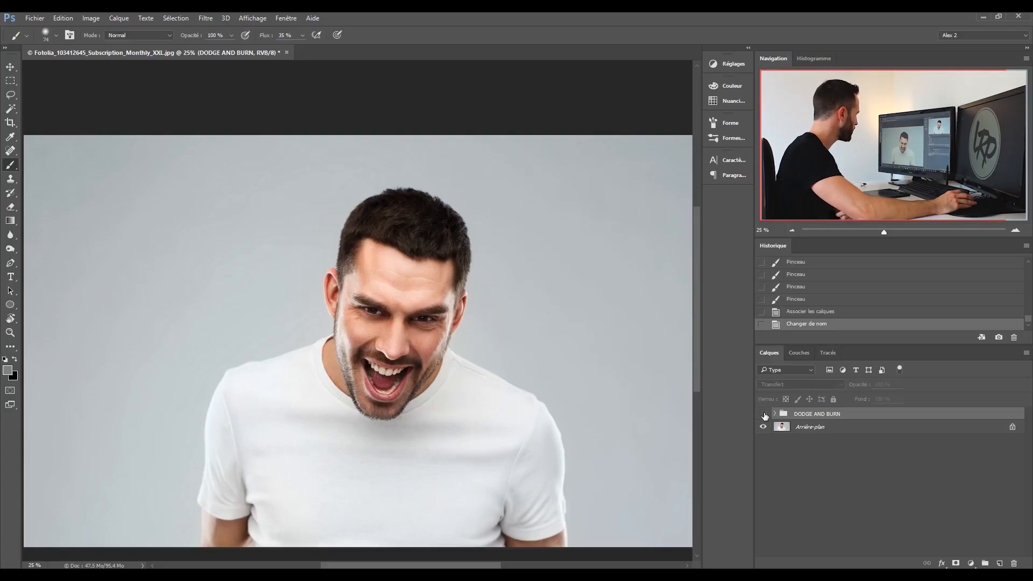
{"action": "left_click", "coordinate": [763, 414]}
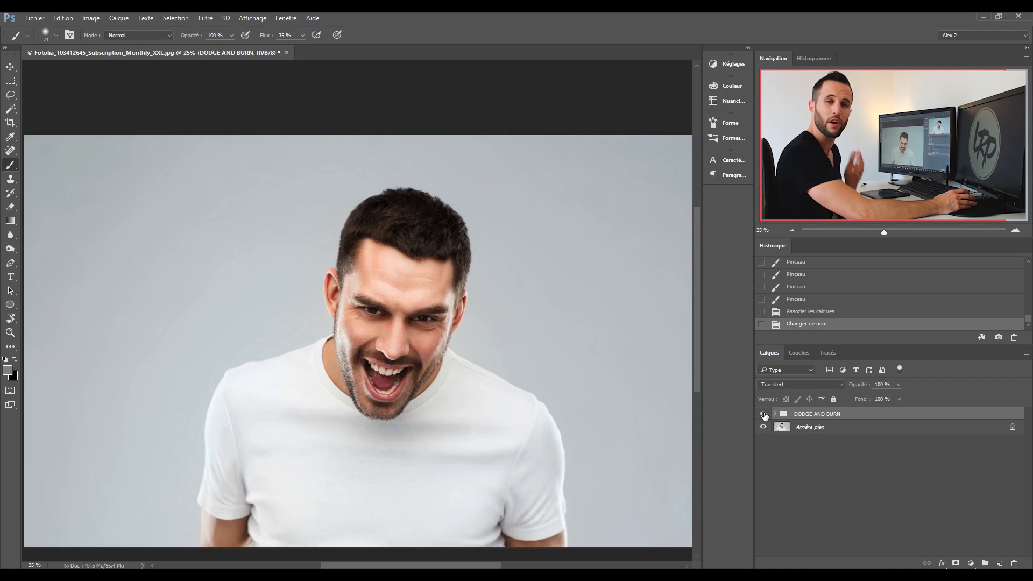
- Reduce the fill of the DODGE layer inside the group to 85% and compare the portrait with the layer hidden and shown
{"action": "left_click", "coordinate": [774, 414]}
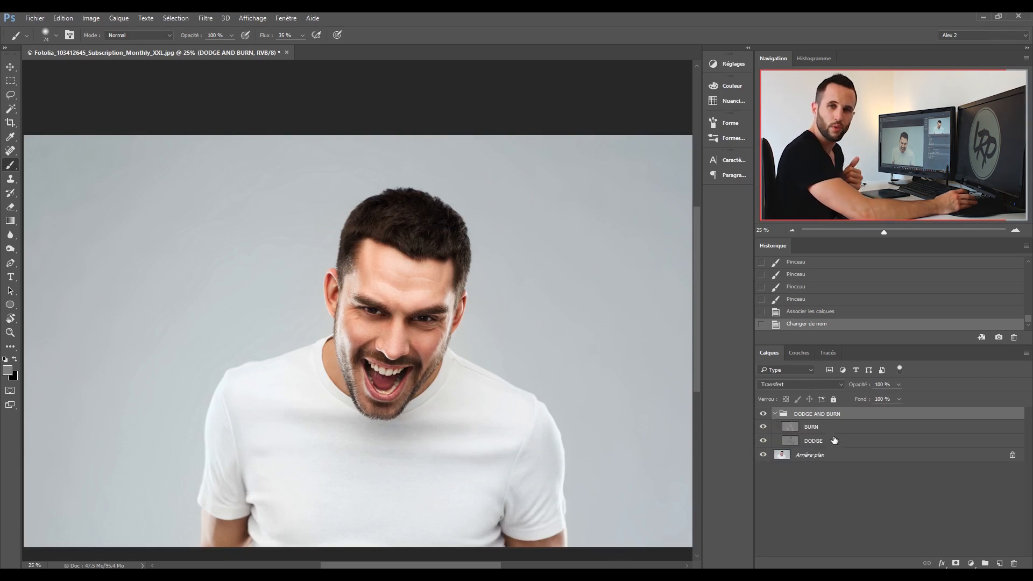
{"action": "left_click", "coordinate": [838, 446]}
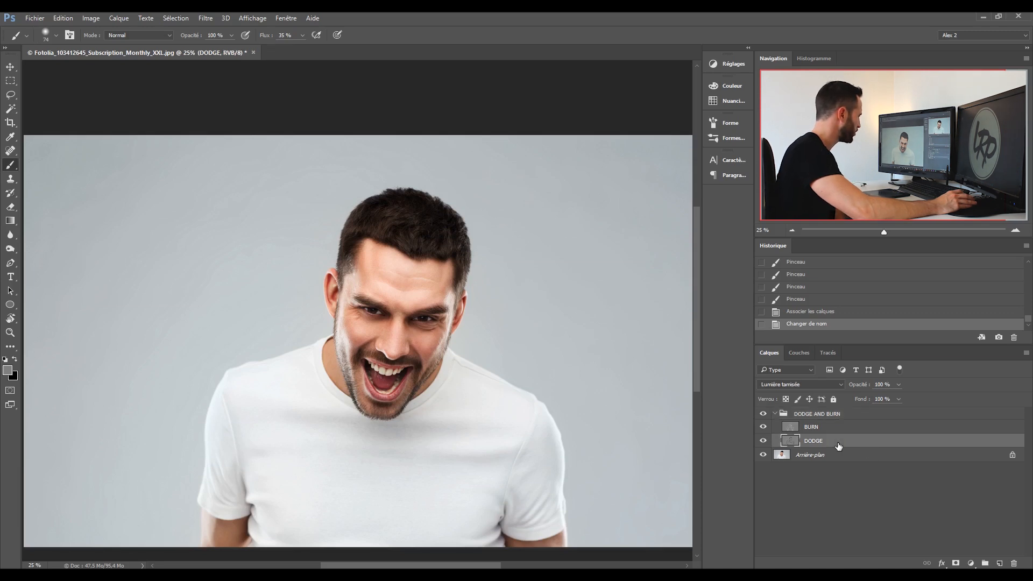
{"action": "left_click_drag", "start_coordinate": [889, 412], "coordinate": [890, 412]}
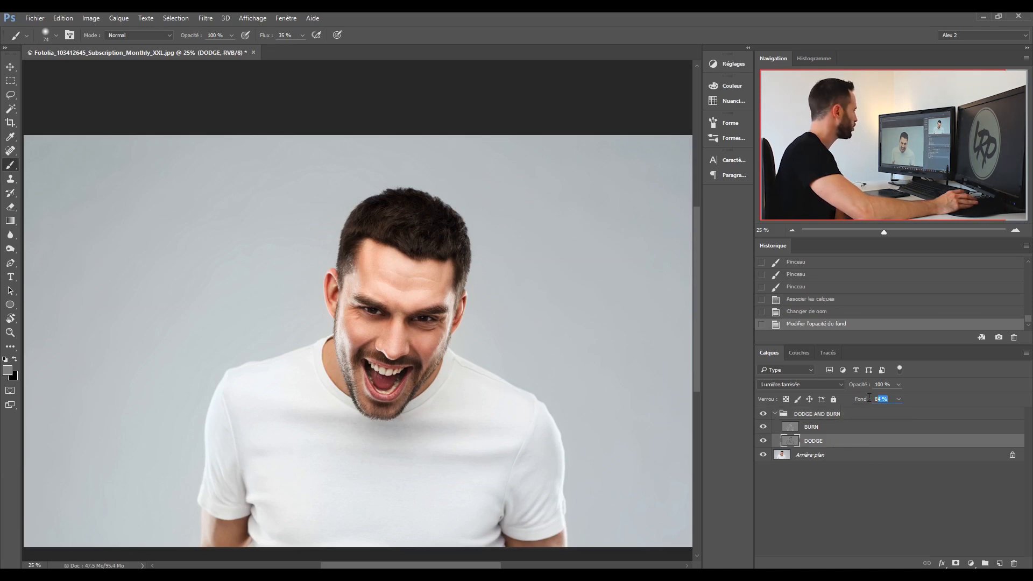
{"action": "left_click", "coordinate": [764, 441]}
{"action": "left_click", "coordinate": [764, 441]}
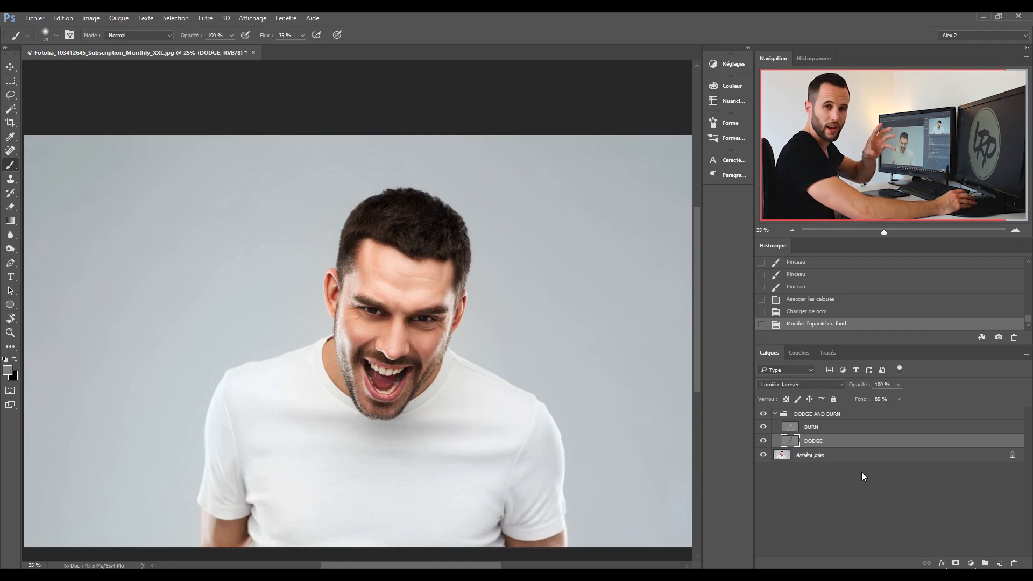
- Add a Niveaux (Levels) adjustment layer above the DODGE layer and raise its shadow input level to 61
{"action": "left_click", "coordinate": [971, 564]}
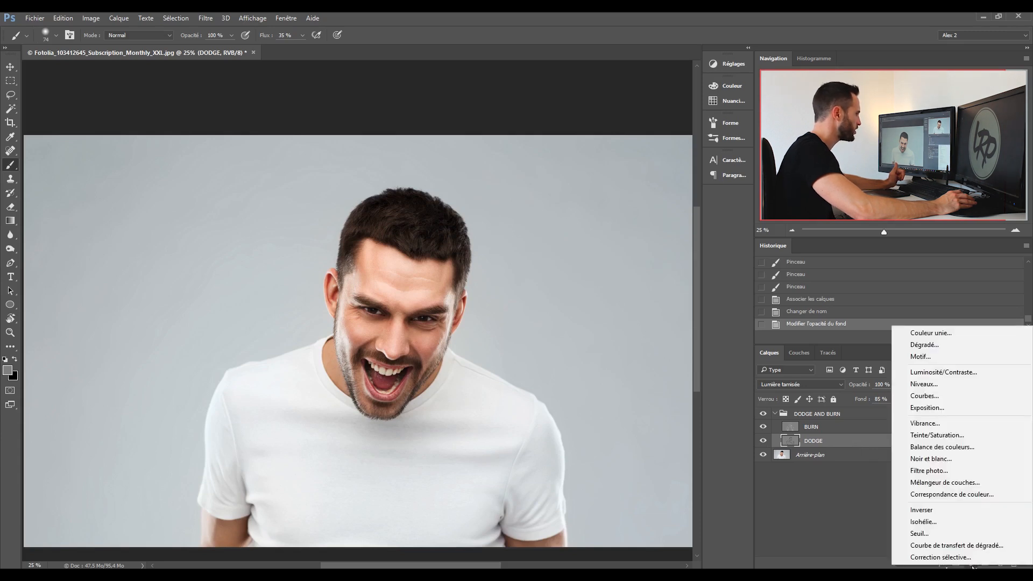
{"action": "left_click", "coordinate": [931, 384]}
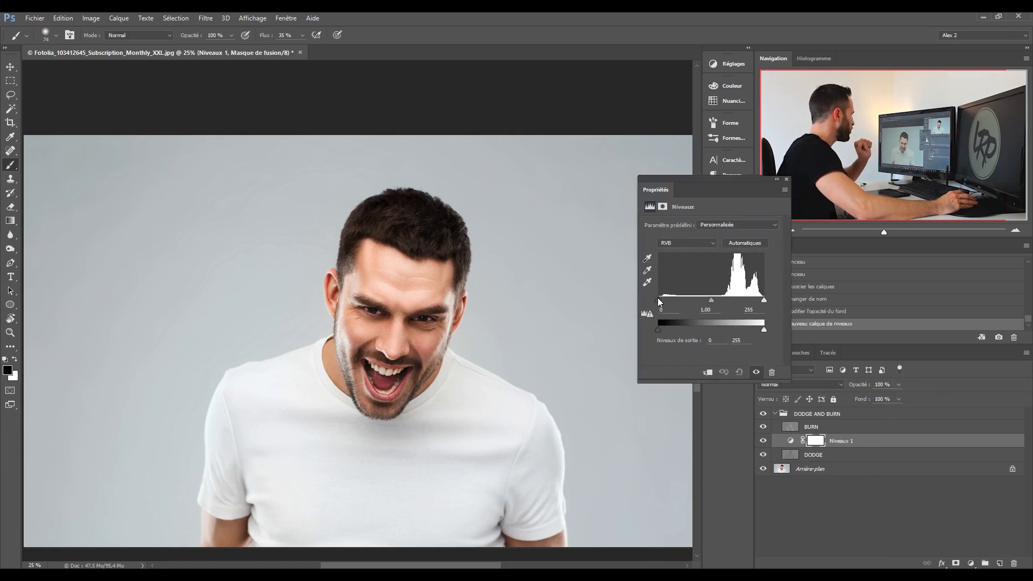
{"action": "left_click_drag", "start_coordinate": [661, 298], "coordinate": [684, 303]}
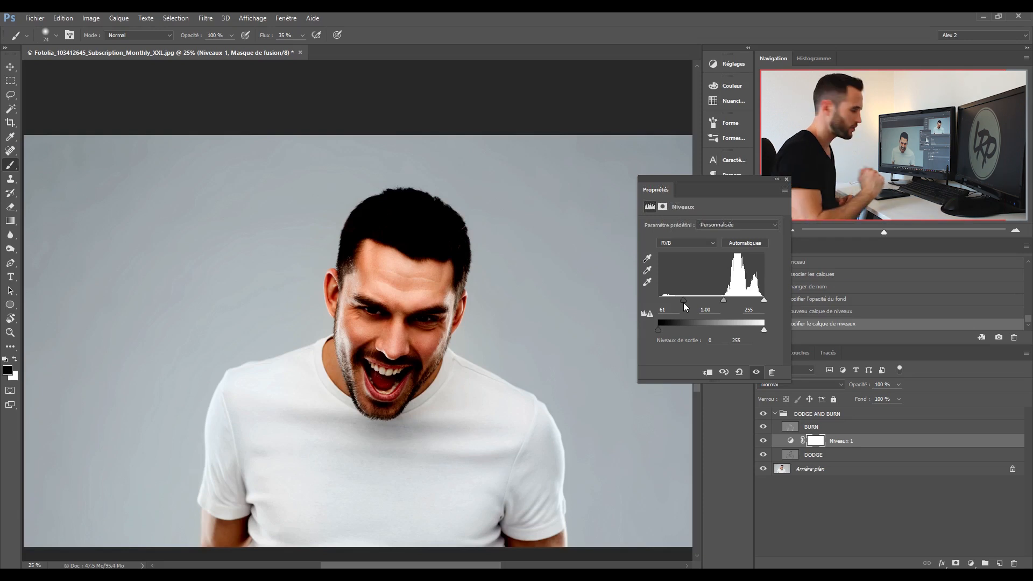
- Clip the Niveaux 1 adjustment to the DODGE layer and set its shadow input level to 12
{"action": "left_click", "coordinate": [709, 372]}
{"action": "left_click", "coordinate": [709, 372]}
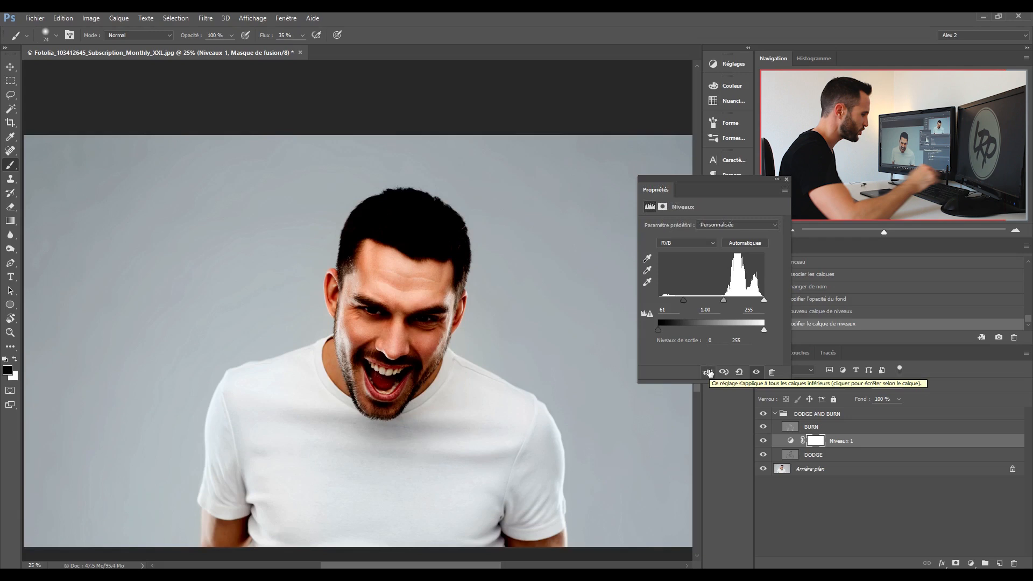
{"action": "left_click", "coordinate": [709, 373]}
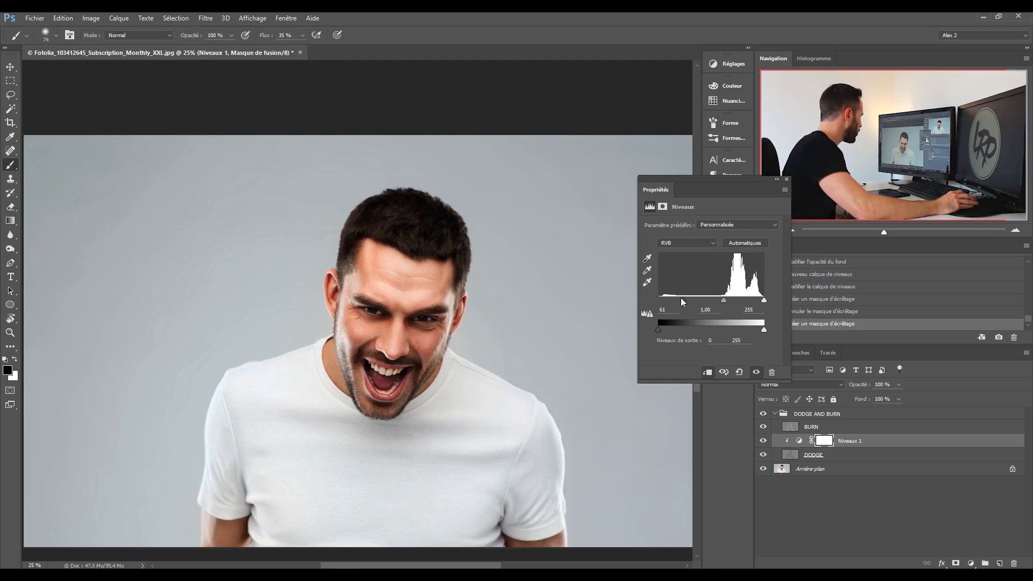
{"action": "left_click_drag", "start_coordinate": [682, 299], "coordinate": [671, 302]}
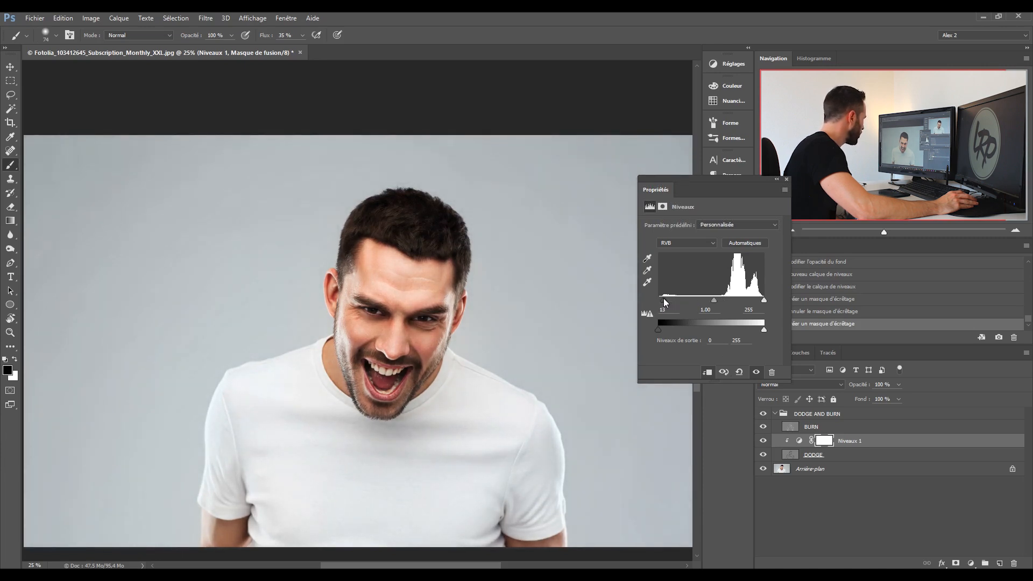
{"action": "left_click_drag", "start_coordinate": [665, 303], "coordinate": [665, 303]}
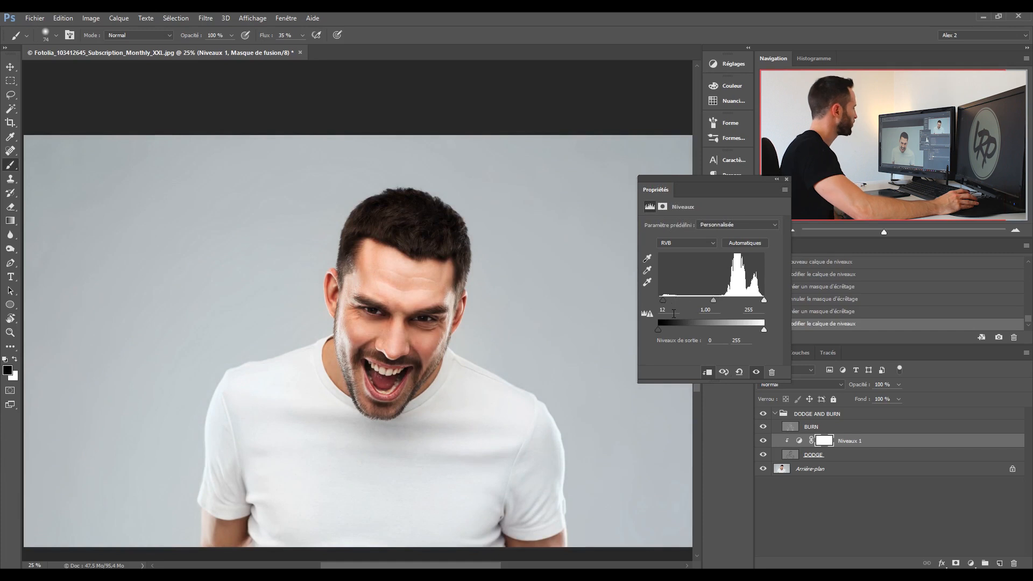
{"action": "left_click", "coordinate": [787, 179]}
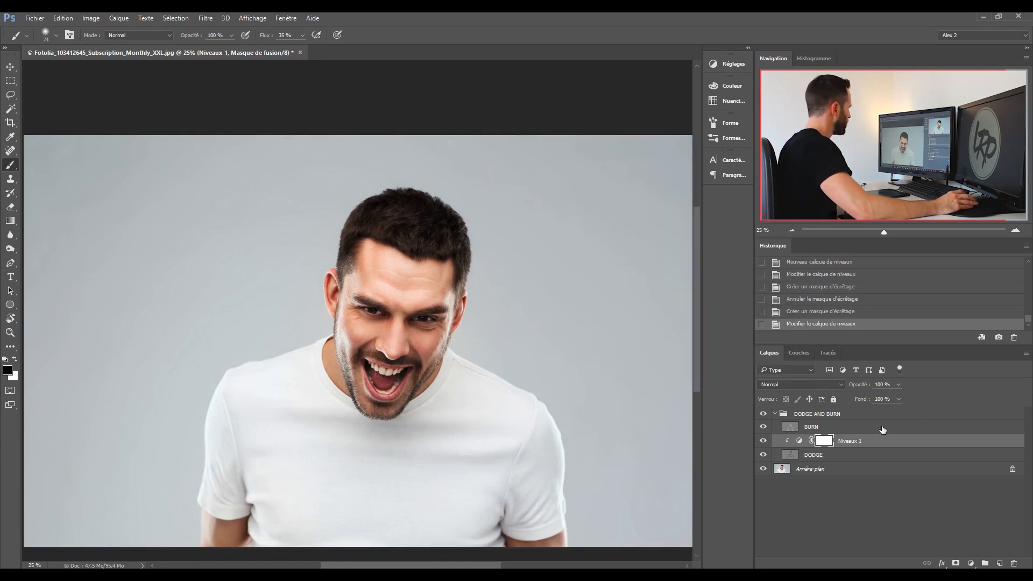
- Reduce the fill of the Niveaux 1 adjustment layer to 80%
{"action": "left_click", "coordinate": [899, 400]}
{"action": "mouse_move", "coordinate": [894, 412]}
{"action": "left_mouse_down"}
{"action": "mouse_move", "coordinate": [881, 411]}
{"action": "mouse_move", "coordinate": [890, 419]}
{"action": "left_mouse_up"}
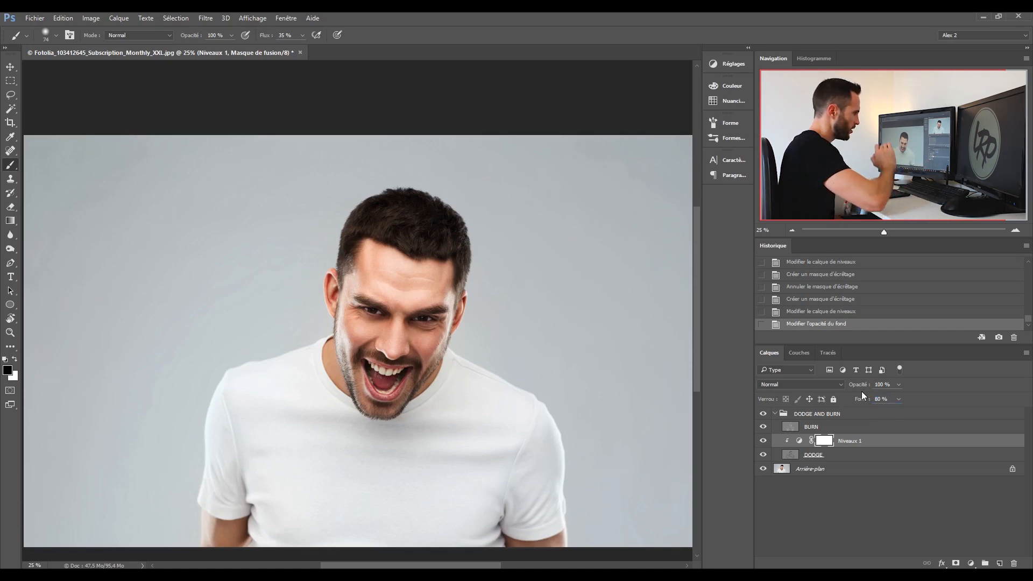
{"action": "key", "text": "Return"}
- Add a Niveaux (Levels) adjustment above the BURN layer, lower its highlight input level to 245 and clip it to BURN
{"action": "left_click", "coordinate": [829, 429]}
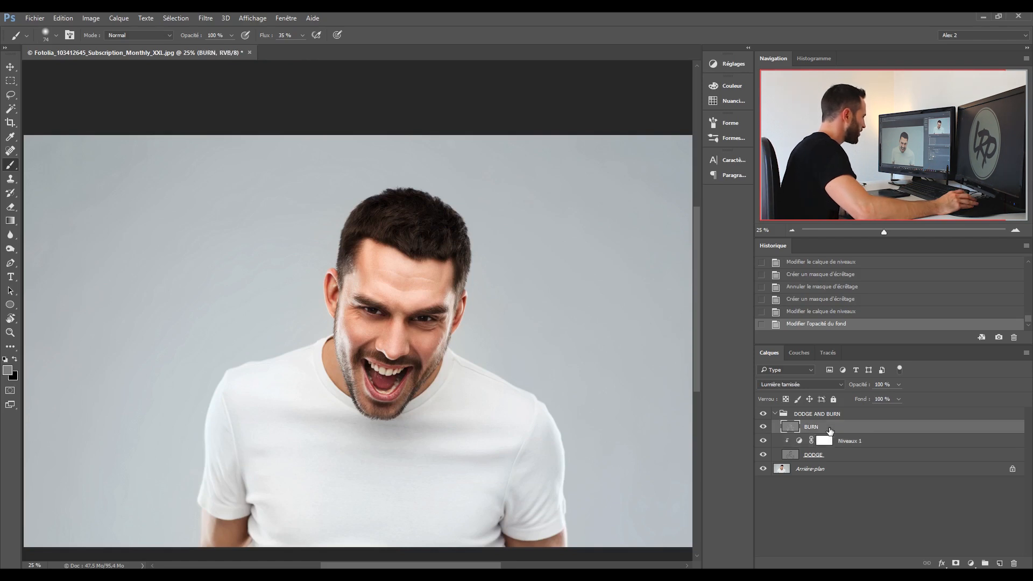
{"action": "left_click", "coordinate": [971, 563]}
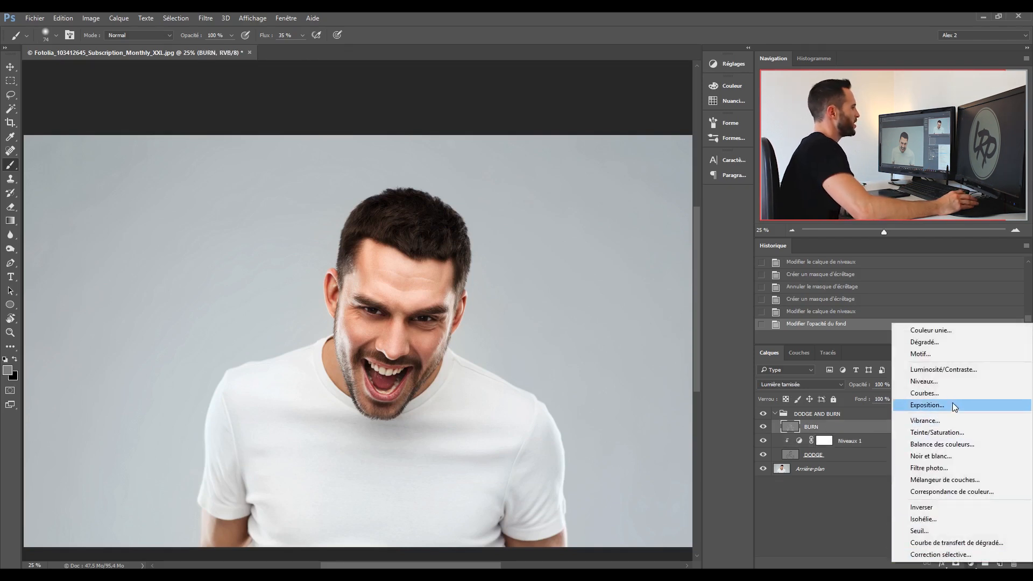
{"action": "left_click", "coordinate": [949, 379]}
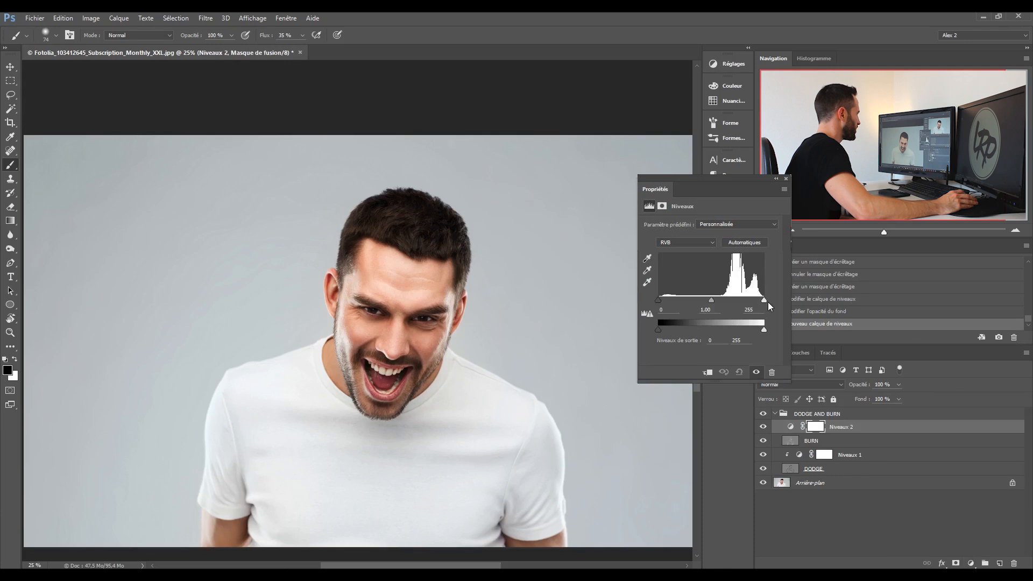
{"action": "left_click_drag", "start_coordinate": [765, 302], "coordinate": [760, 302]}
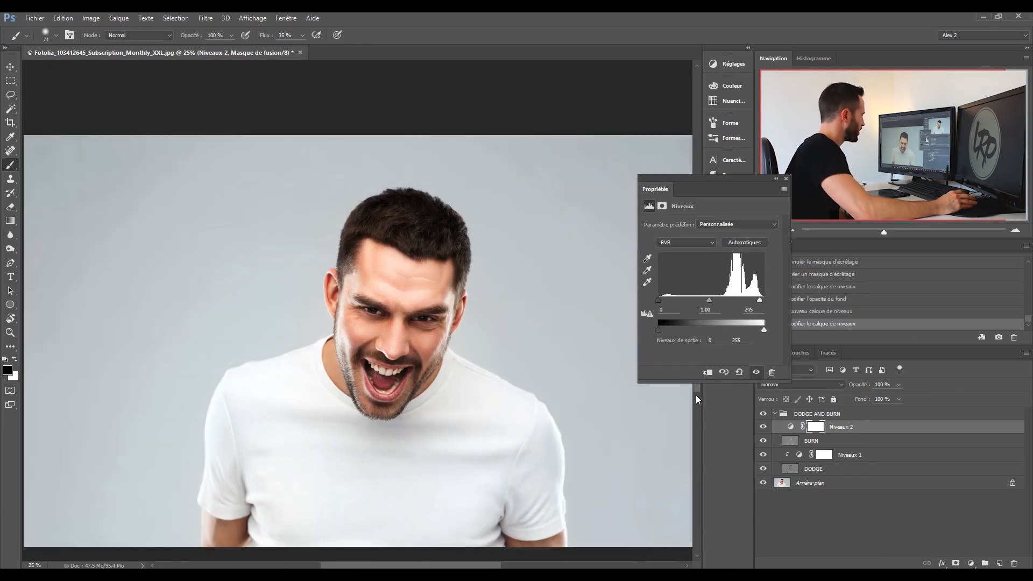
{"action": "left_click", "coordinate": [708, 372]}
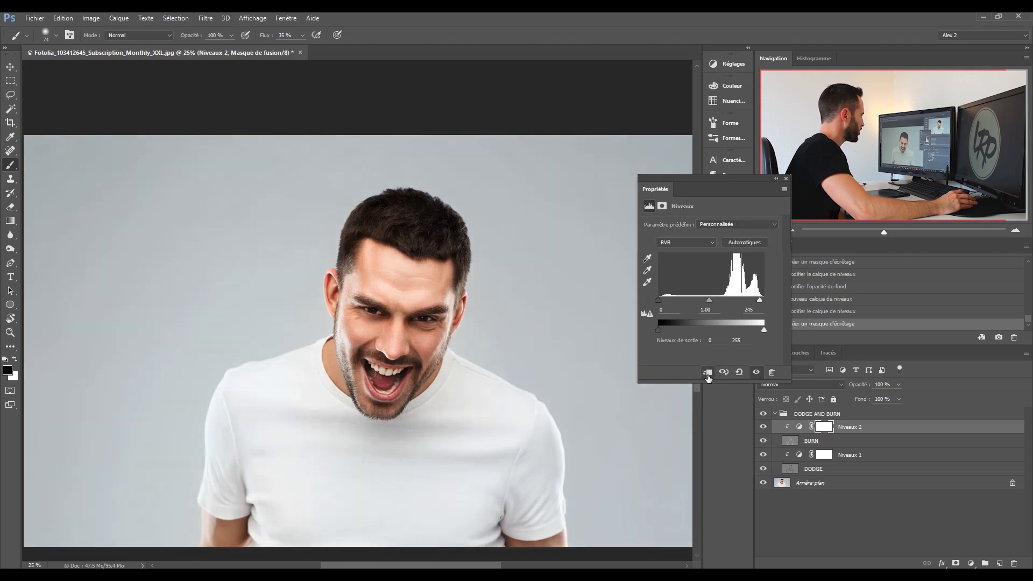
{"action": "left_click", "coordinate": [764, 326]}
- Reduce the fill of the Niveaux 2 adjustment layer to 88%
{"action": "left_click", "coordinate": [903, 400]}
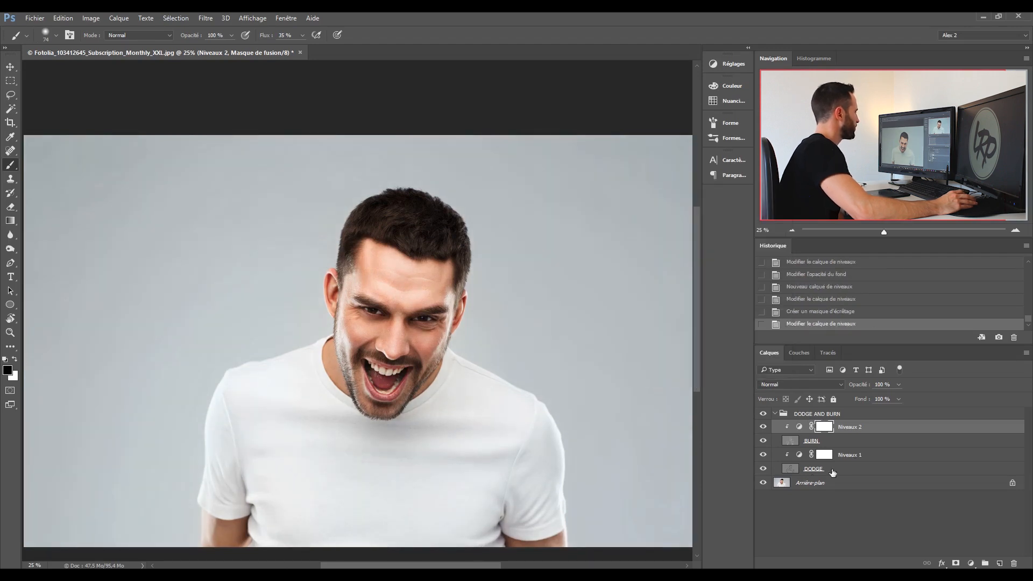
{"action": "left_click", "coordinate": [900, 399]}
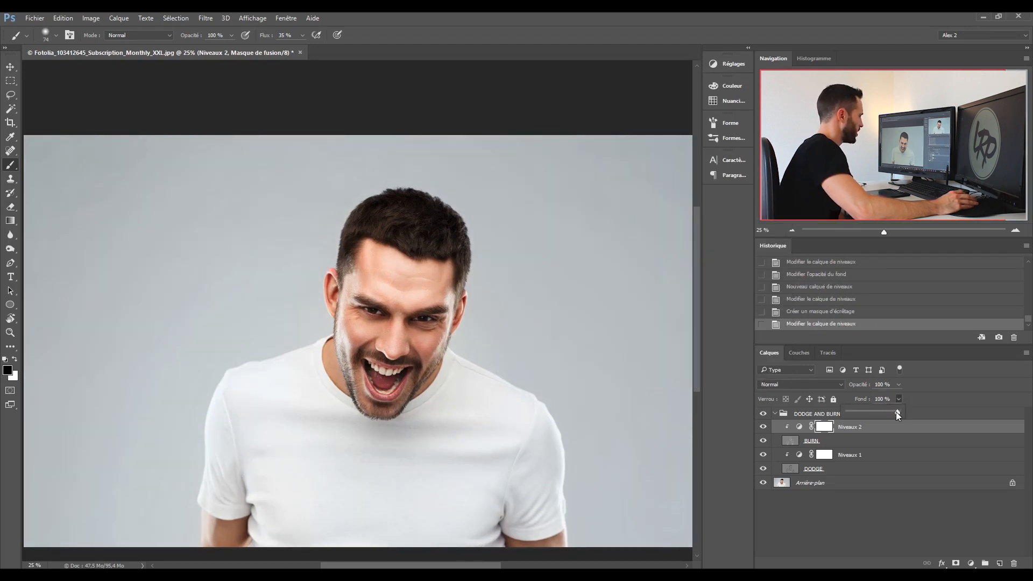
{"action": "left_click_drag", "start_coordinate": [892, 414], "coordinate": [892, 414]}
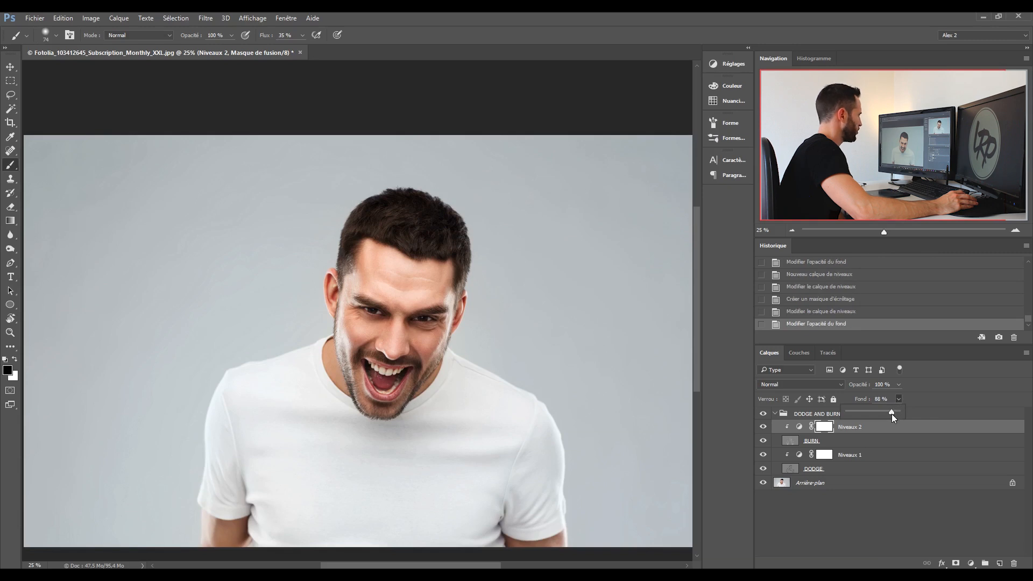
- Collapse the DODGE AND BURN group and compare the whole portrait with the group hidden and shown
{"action": "left_click", "coordinate": [875, 518]}
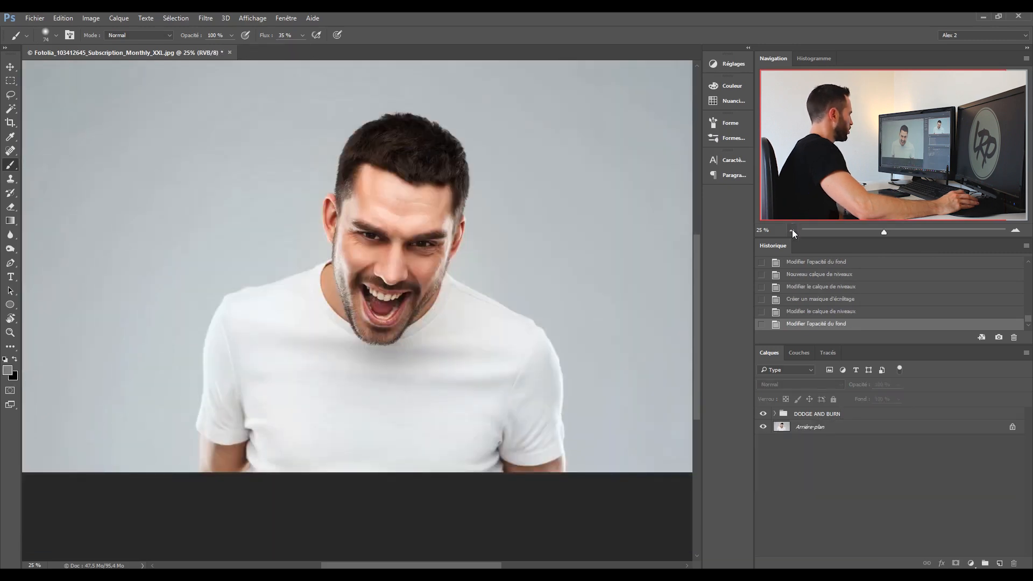
{"action": "left_click", "coordinate": [793, 229]}
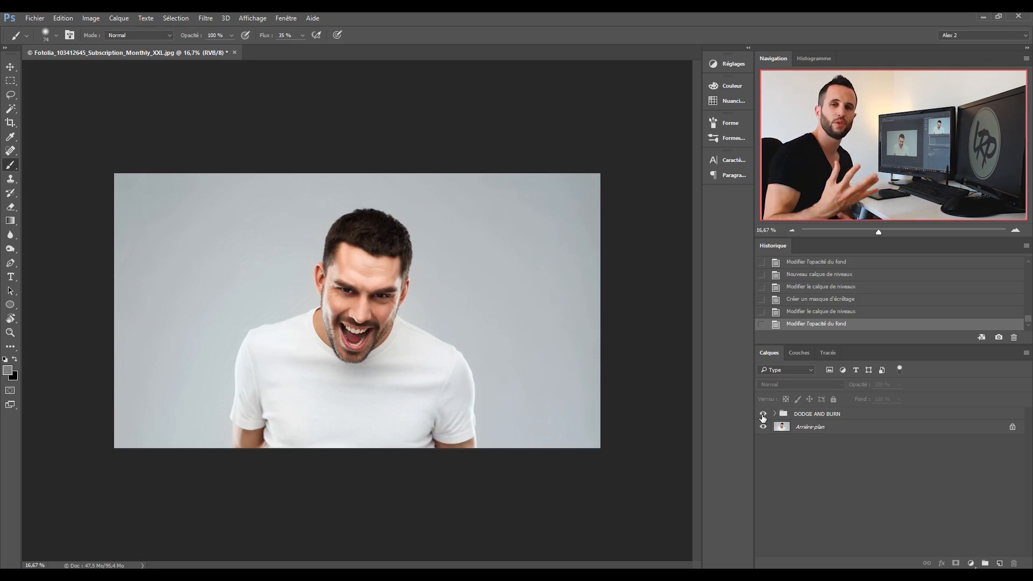
{"action": "left_click", "coordinate": [762, 415]}
{"action": "left_click", "coordinate": [763, 414]}
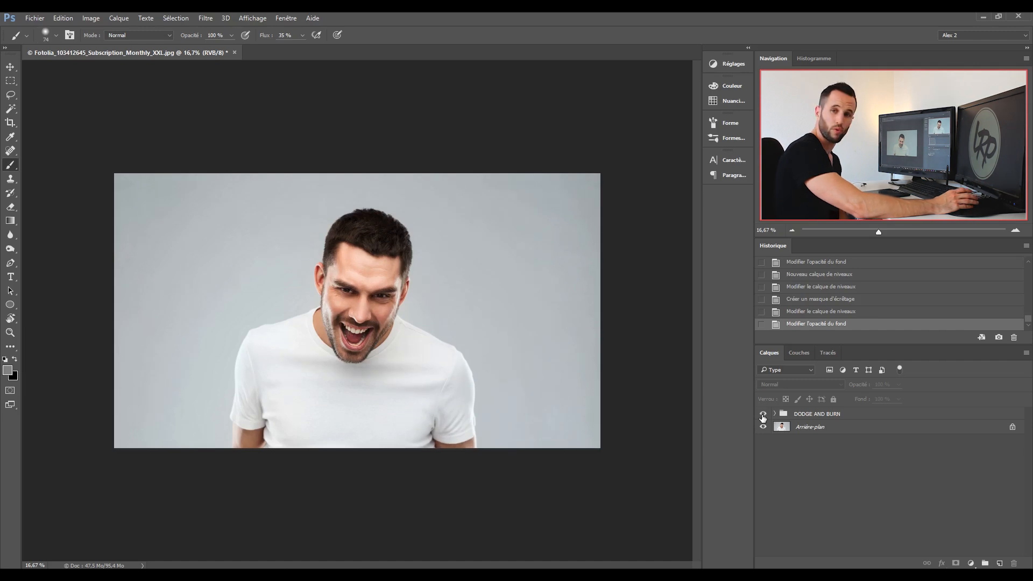